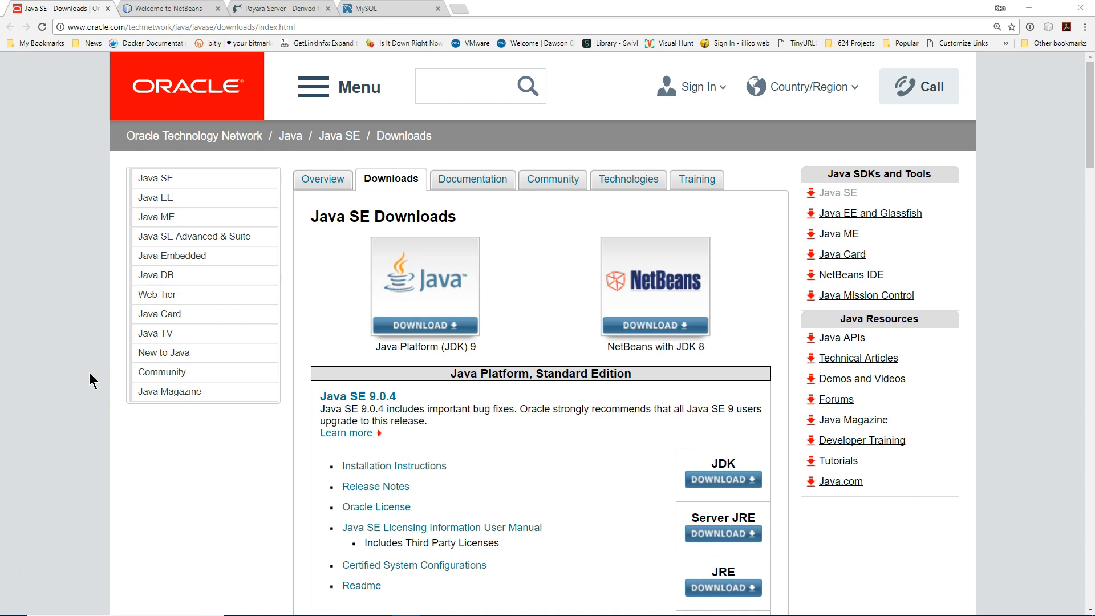
Step: Open the JDK download page for Java SE 8u161/8u162
scroll(89, 373, "down", 7)
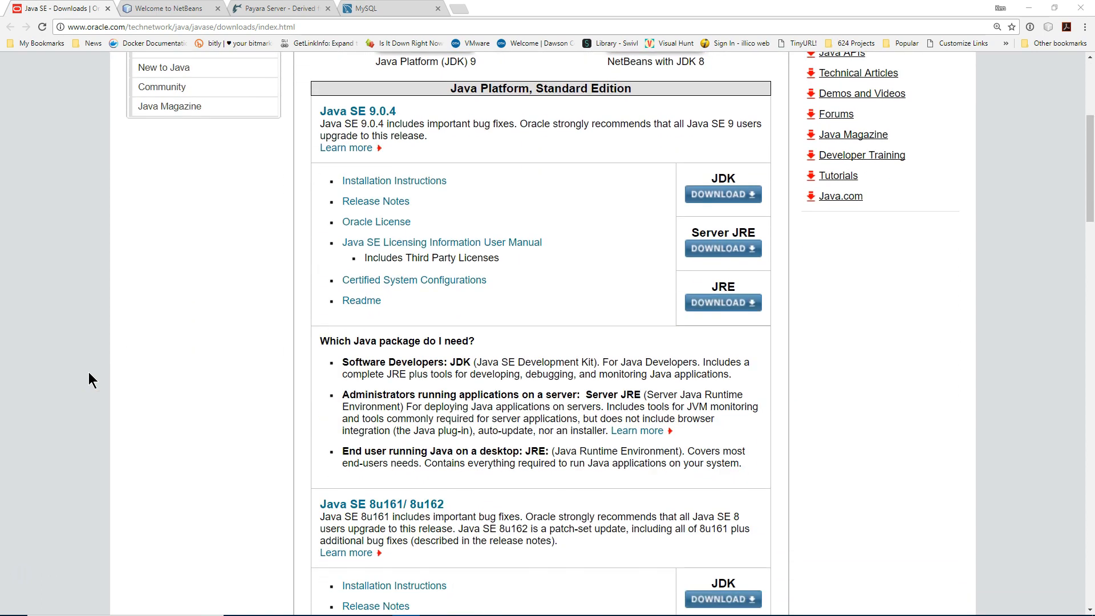
scroll(89, 373, "down", 4)
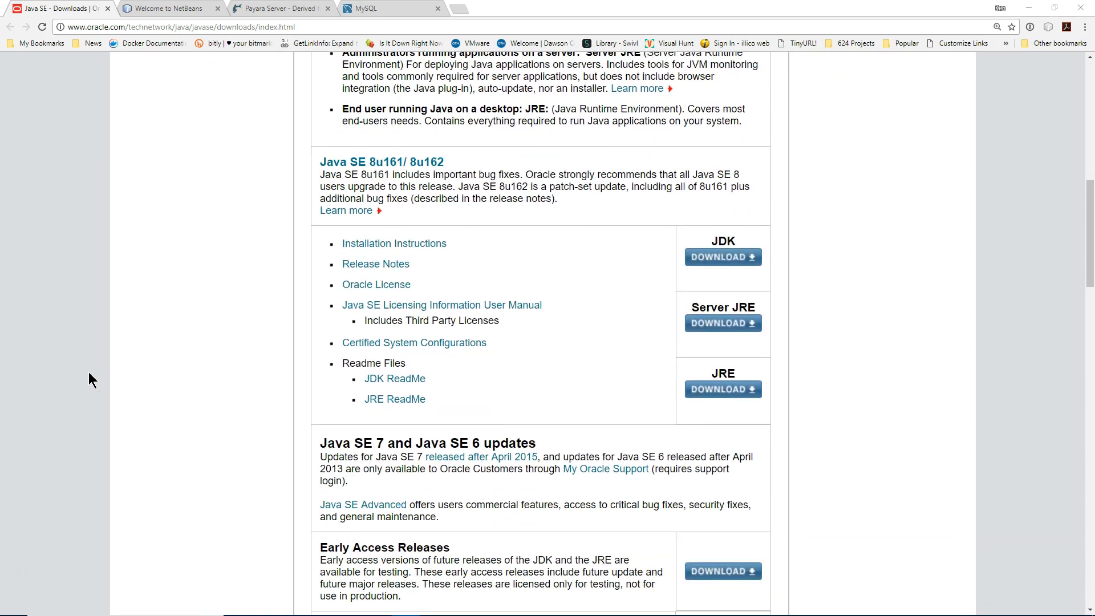
scroll(88, 381, "down", 1)
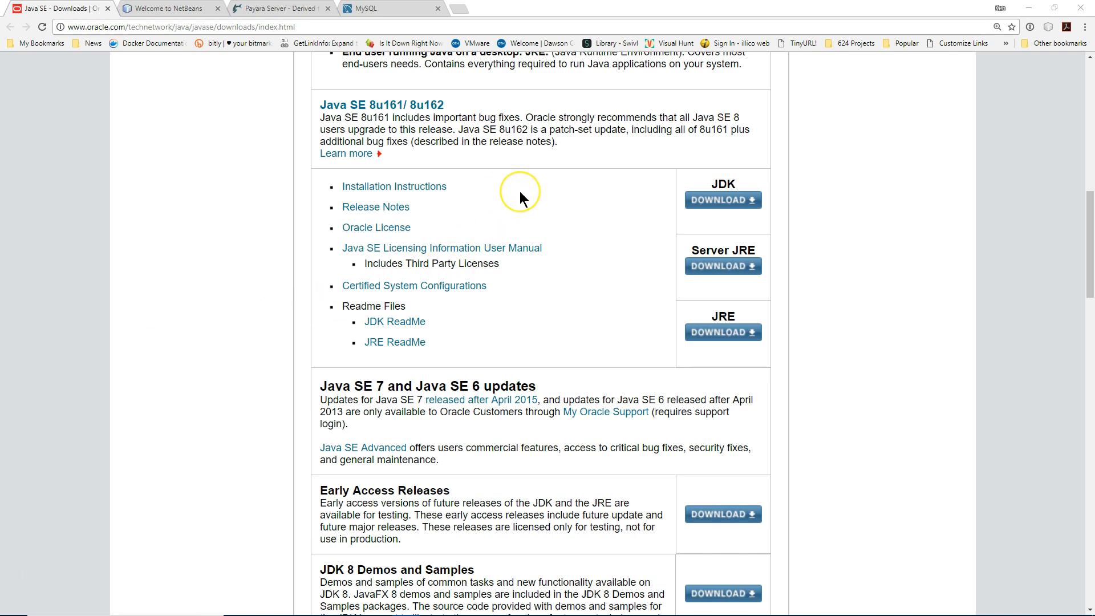
left_click(730, 203)
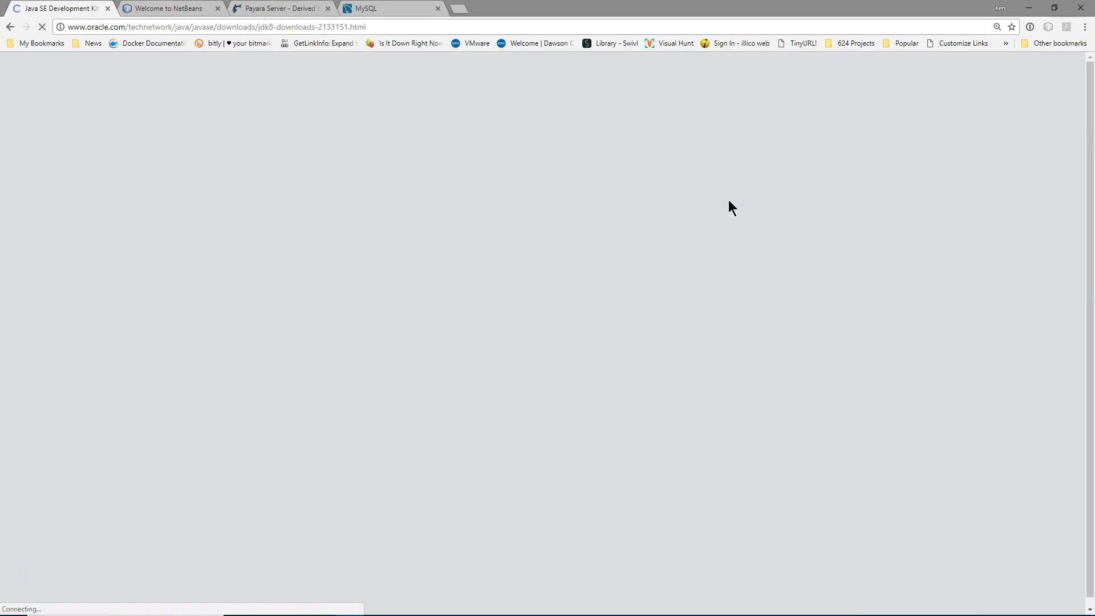
Step: Accept the license agreement for Java SE Development Kit 8u162
scroll(676, 264, "down", 5)
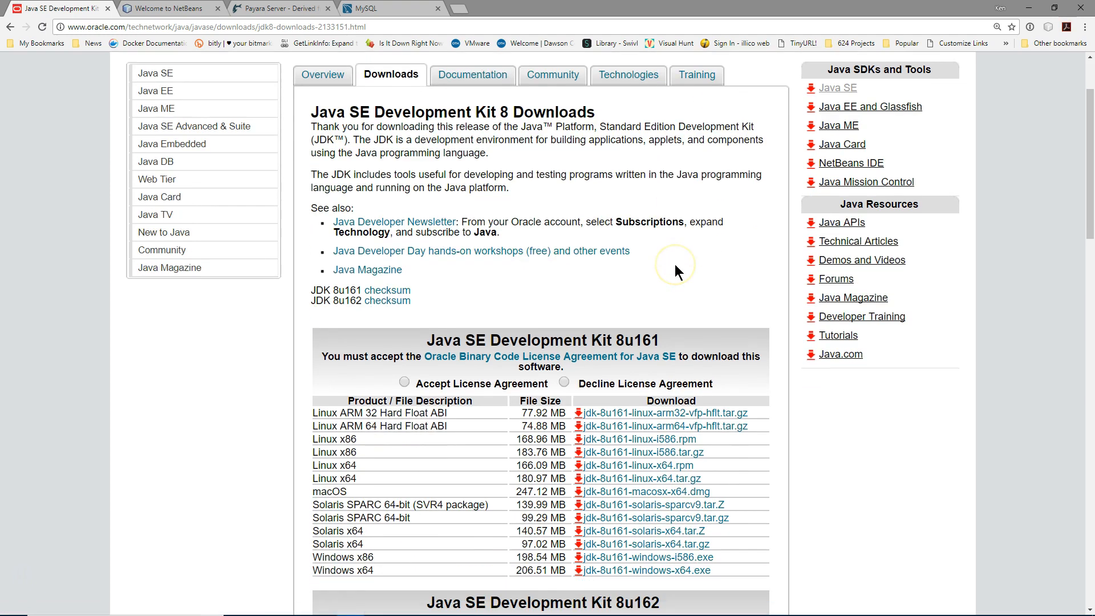
scroll(675, 265, "down", 1)
left_click(487, 132)
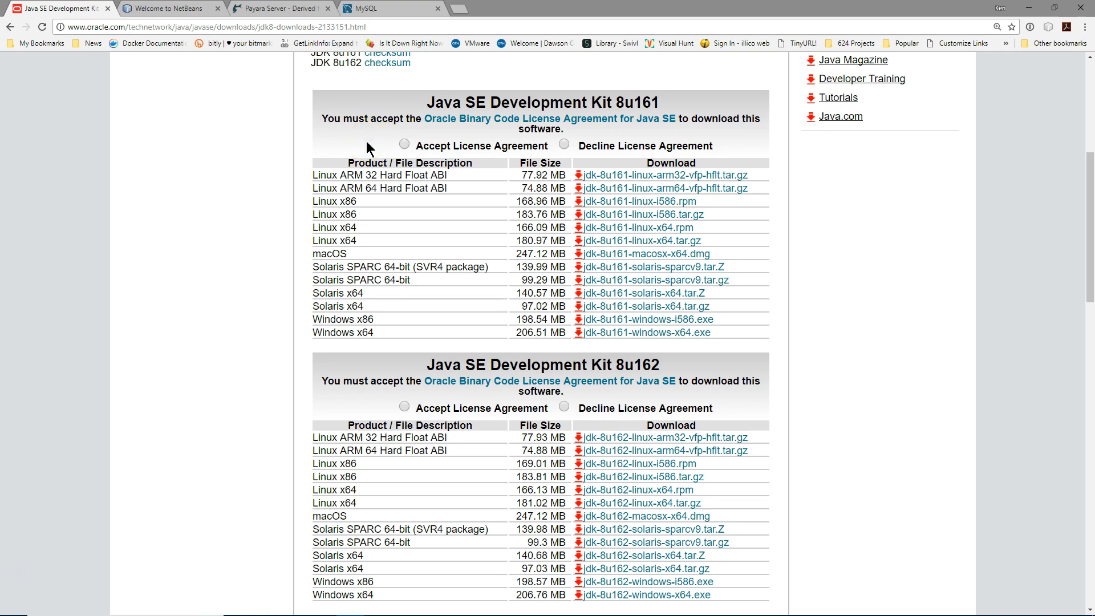
scroll(367, 147, "down", 1)
scroll(366, 141, "down", 1)
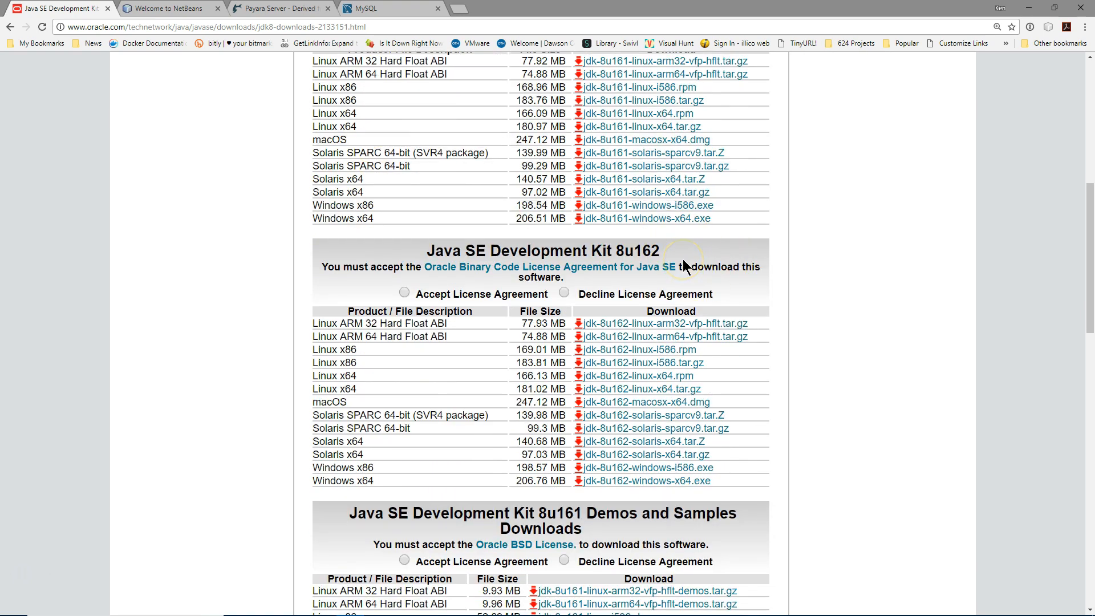
left_click(405, 294)
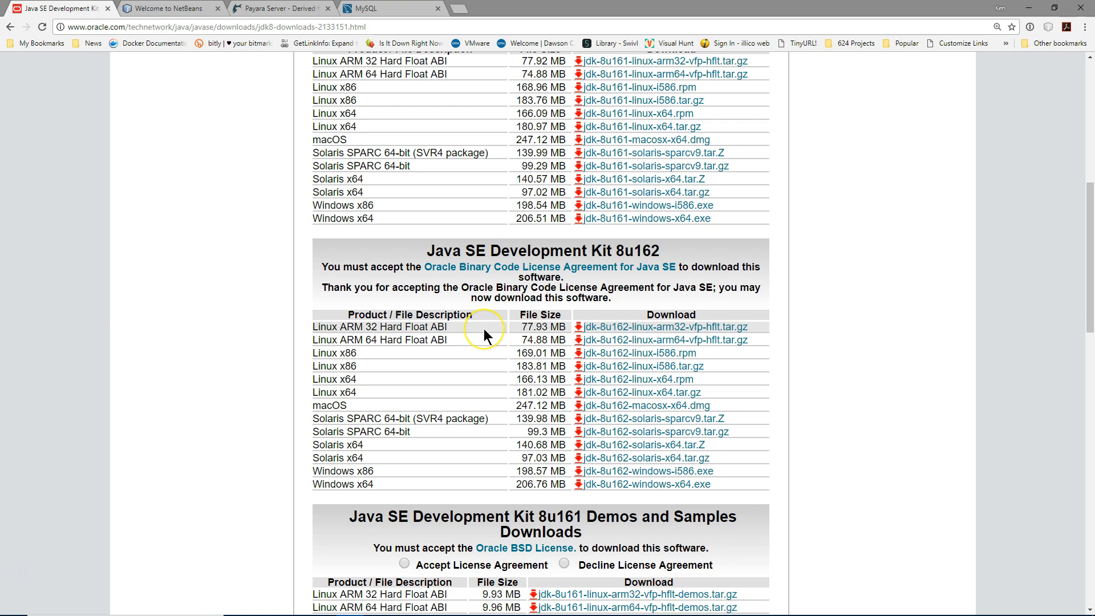
left_click(481, 349)
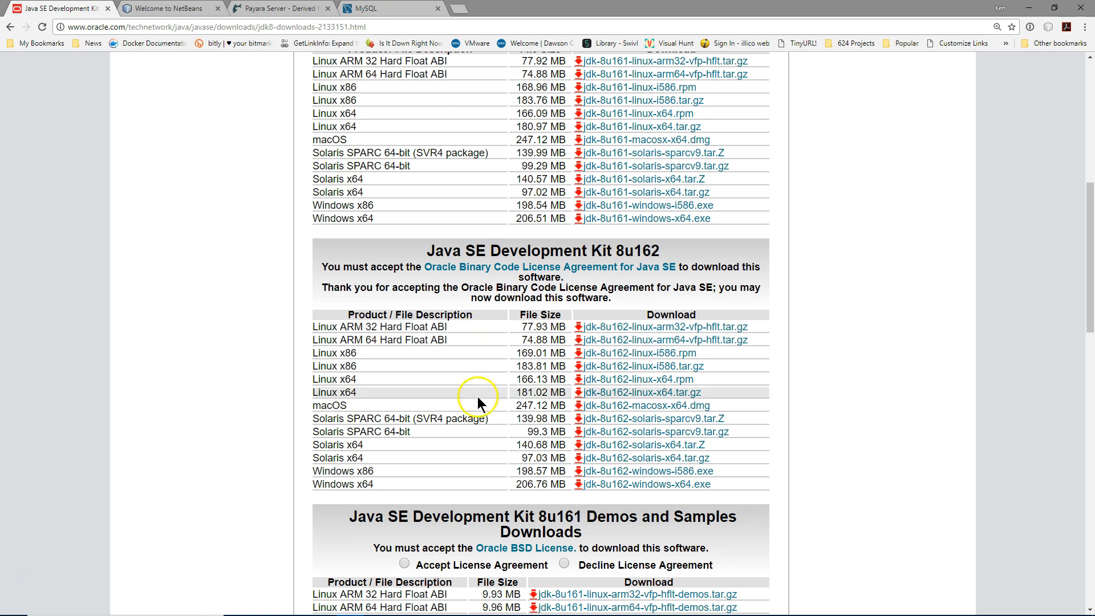
left_click(477, 411)
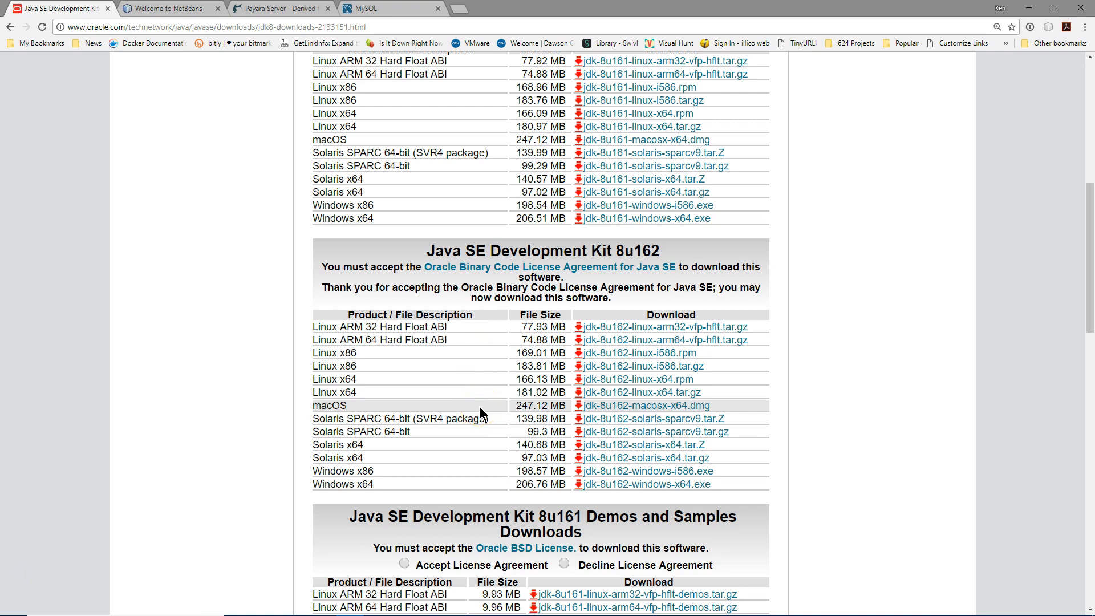
left_click(477, 418)
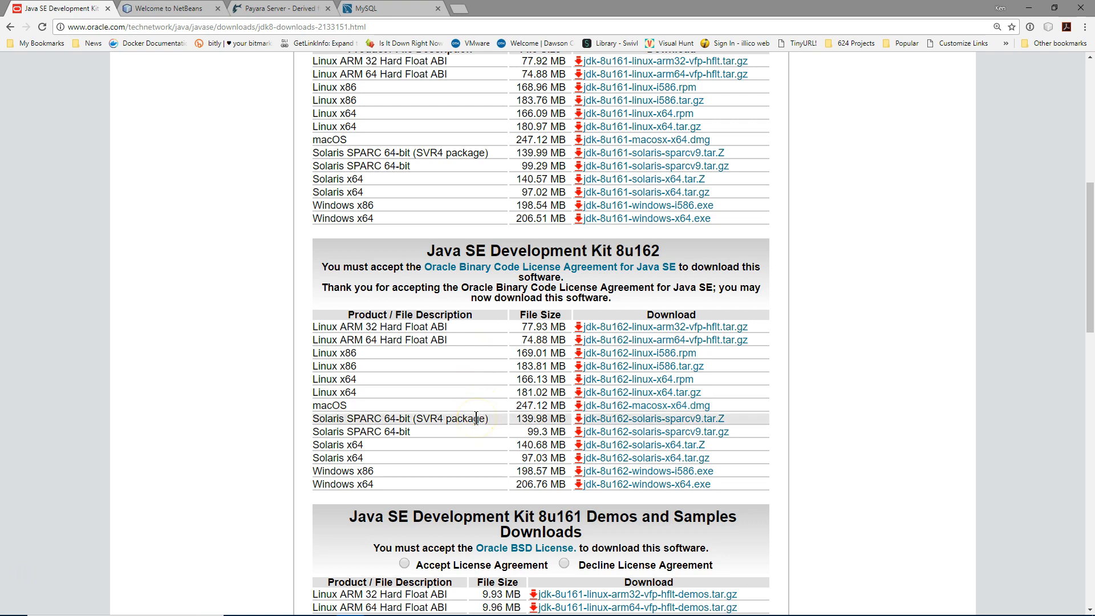
left_click(454, 474)
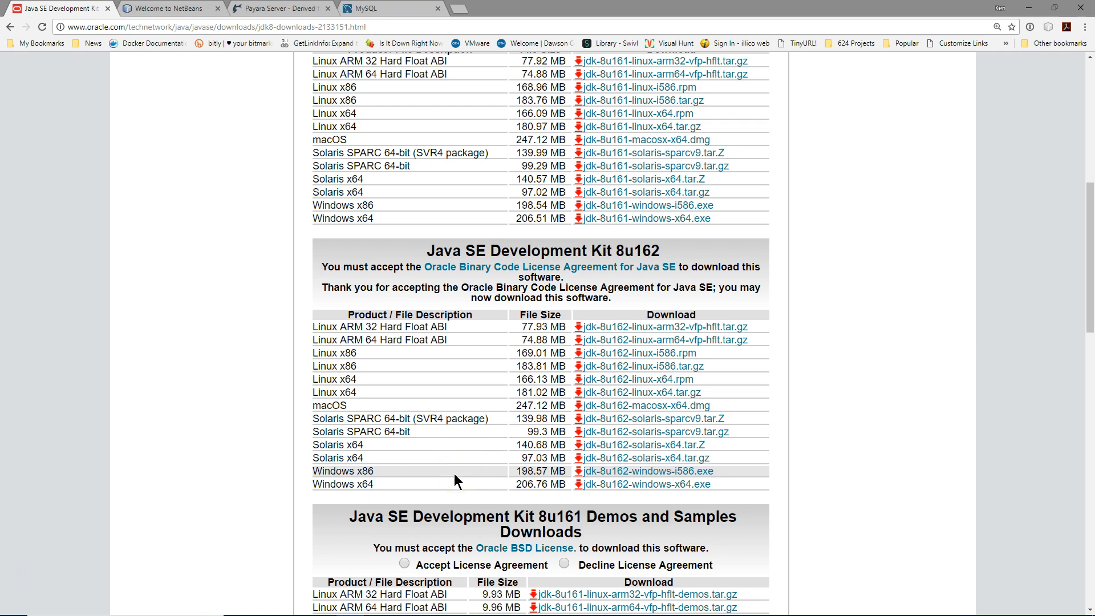
left_click(441, 486)
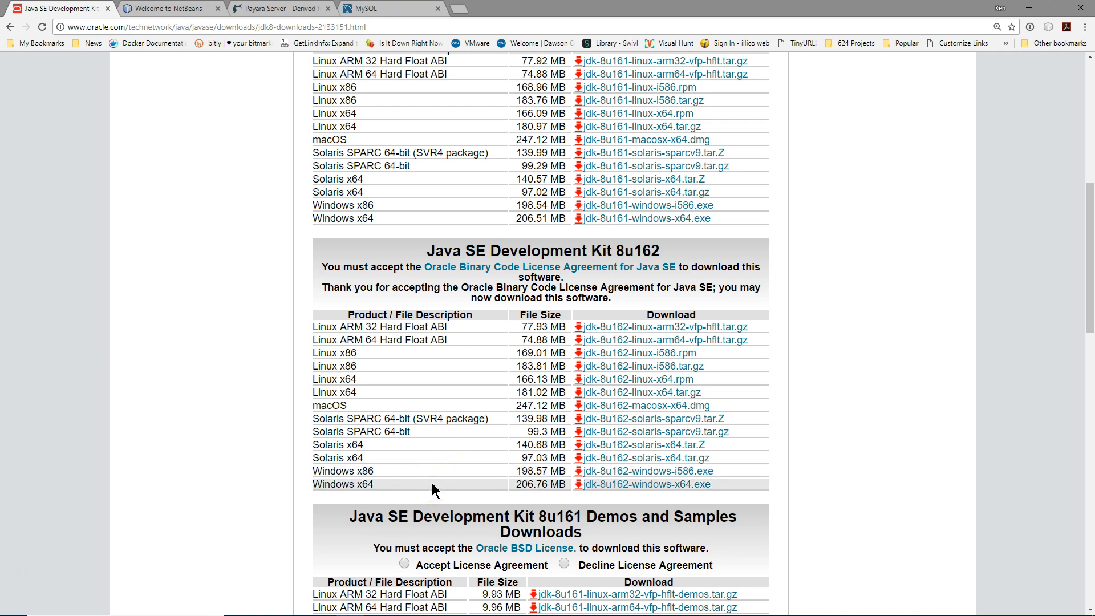
Step: Download the Windows x64 installer jdk-8u162-windows-x64.exe and save it in the Downloads folder
left_click(620, 486)
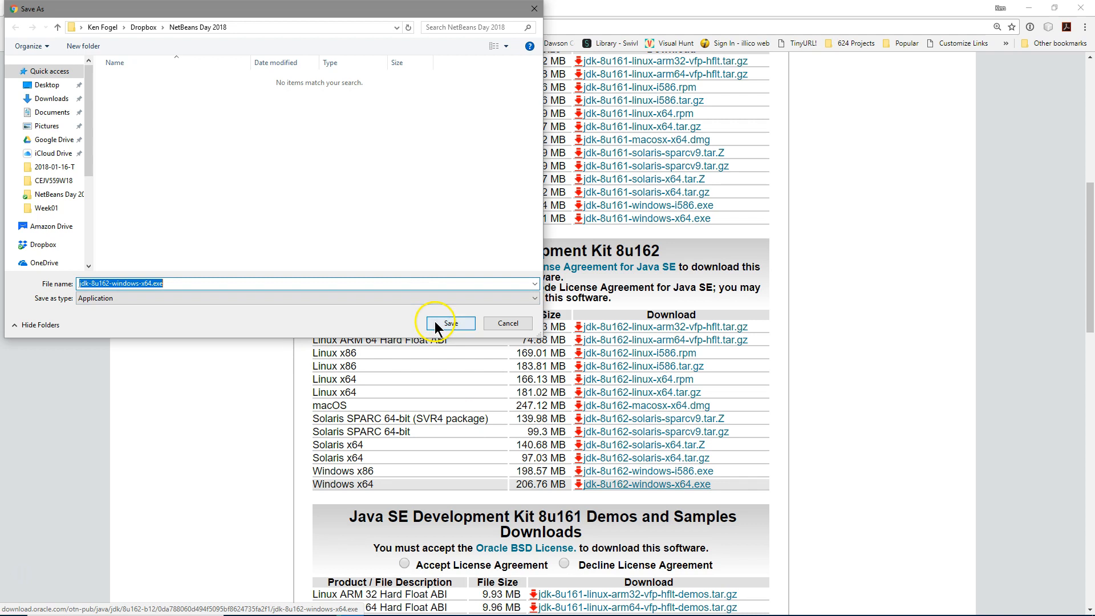
left_click(62, 113)
left_click(51, 98)
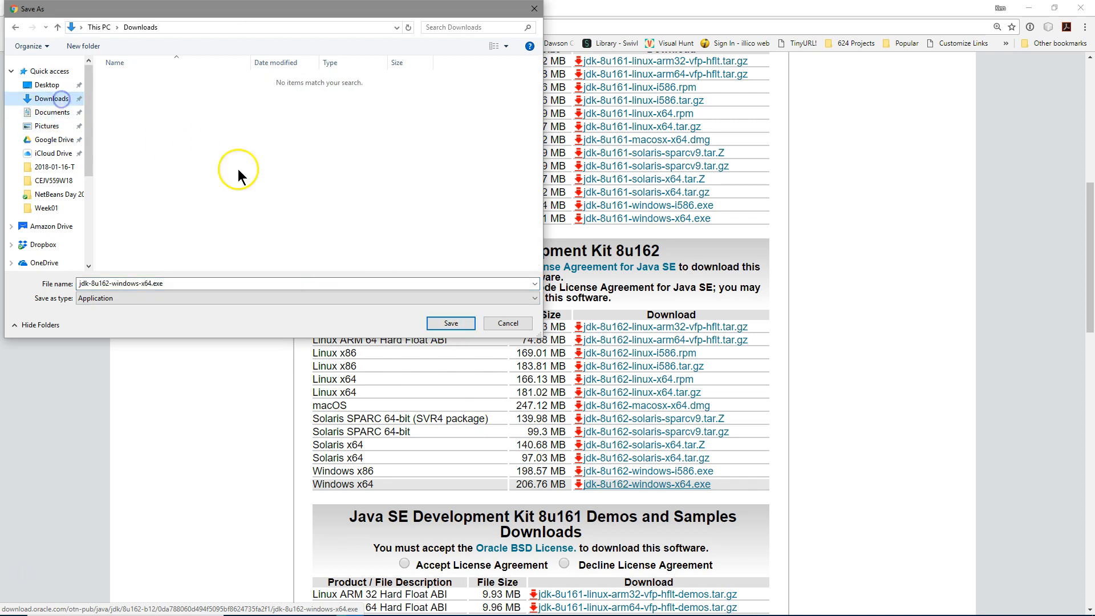
left_click(450, 323)
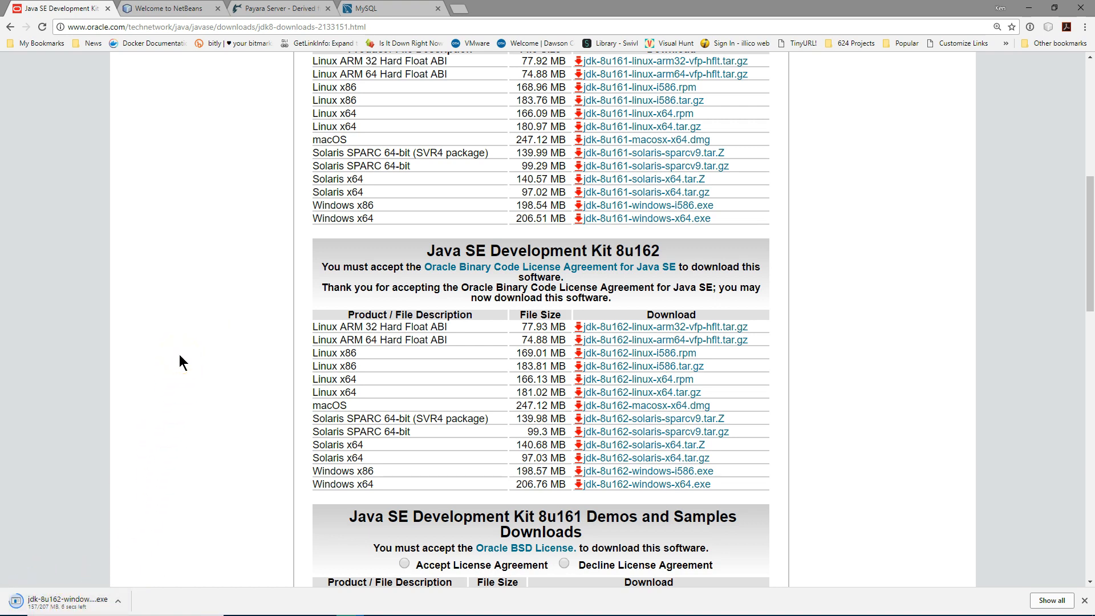
Step: Launch the downloaded JDK 8u162 installer
left_click(191, 232)
left_click(92, 391)
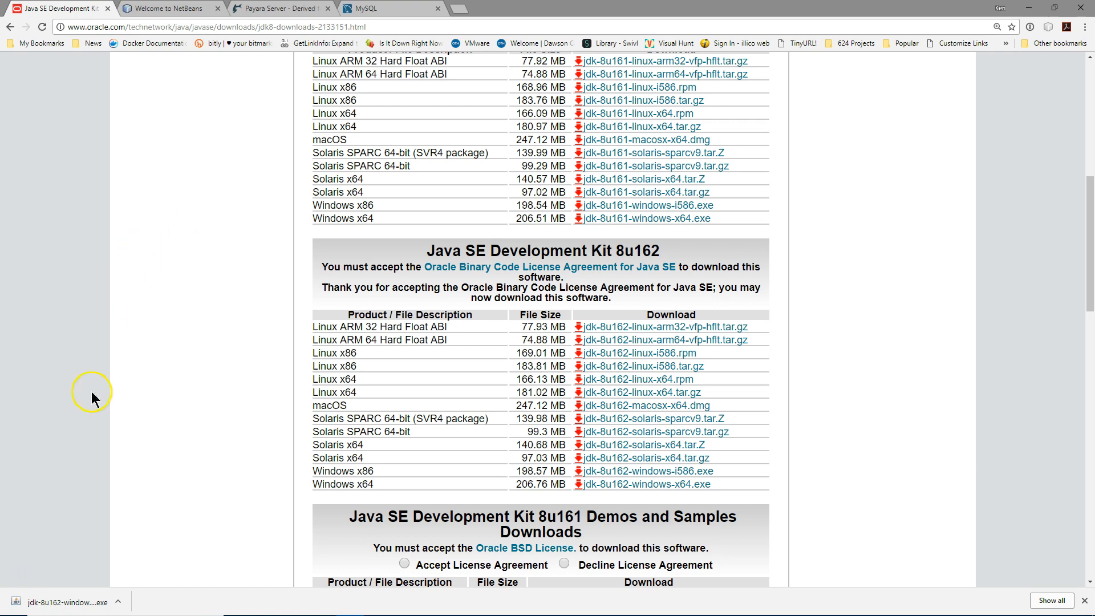
left_click(60, 606)
left_click(51, 603)
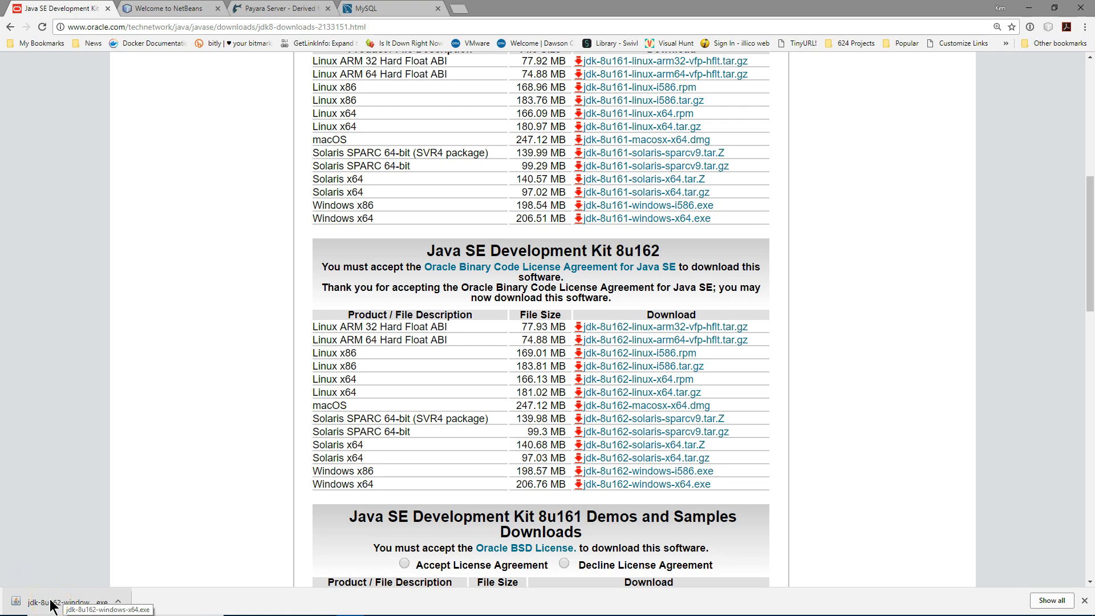
left_click(50, 602)
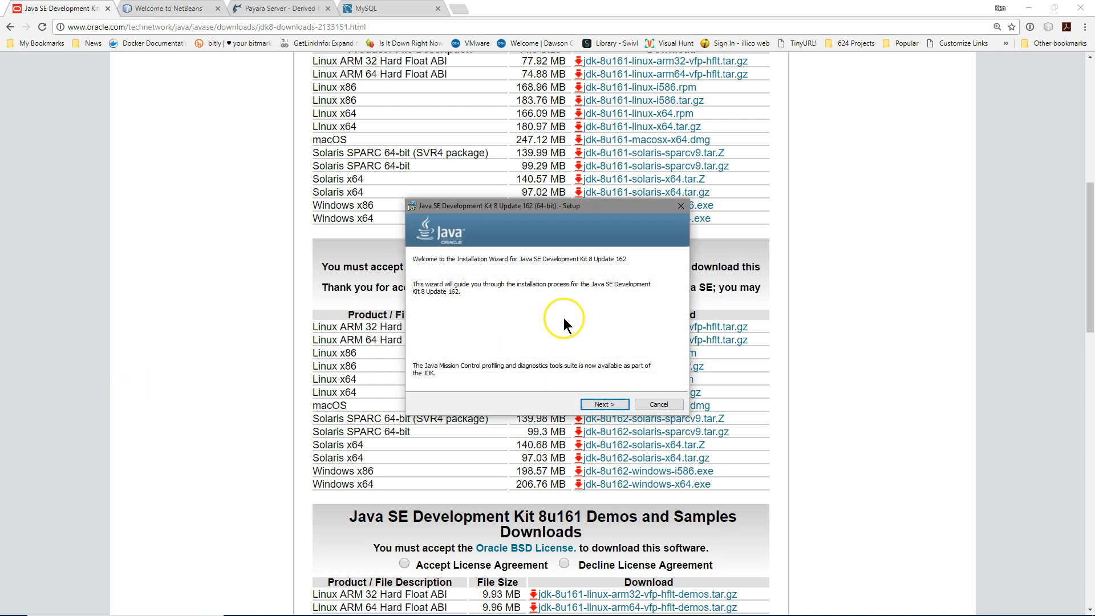
Step: Install JDK 8 Update 162 with the default features and default JDK and JRE folders, and close the setup wizard
left_click(609, 405)
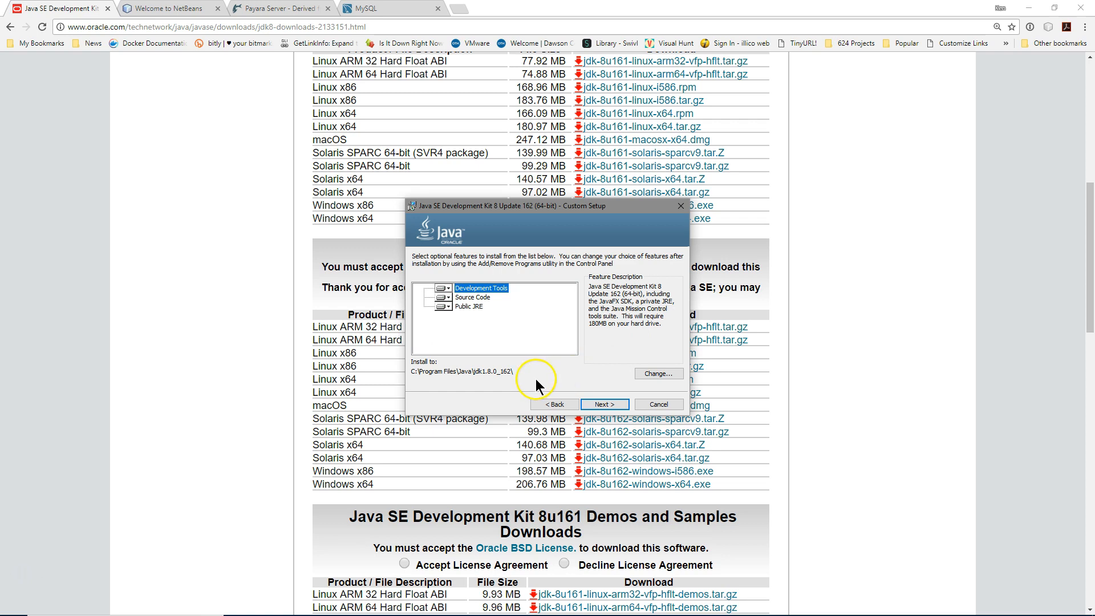
left_click(603, 404)
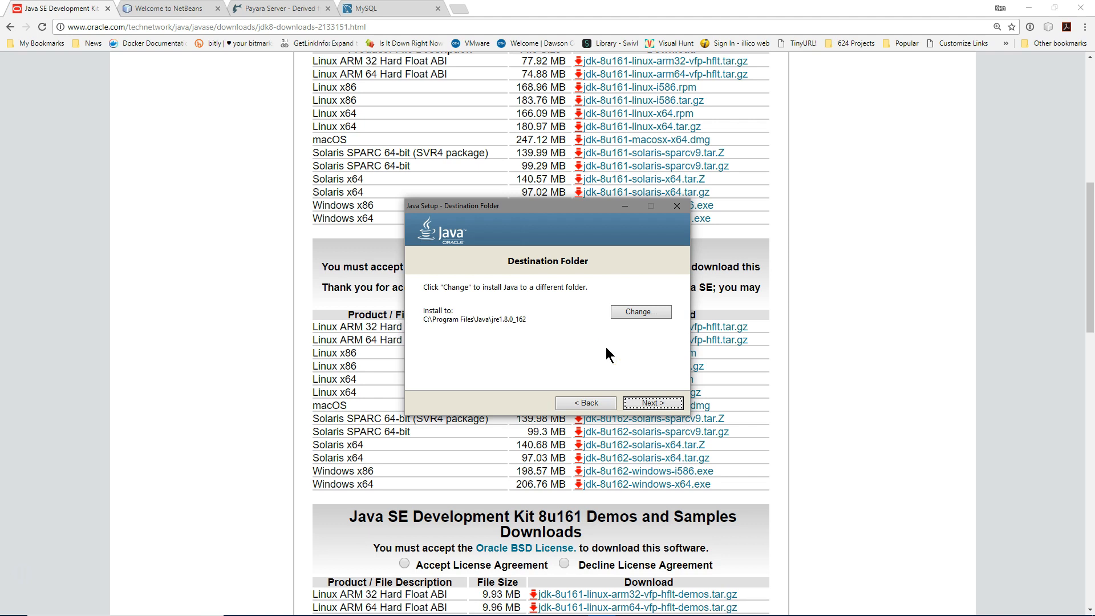
left_click(654, 406)
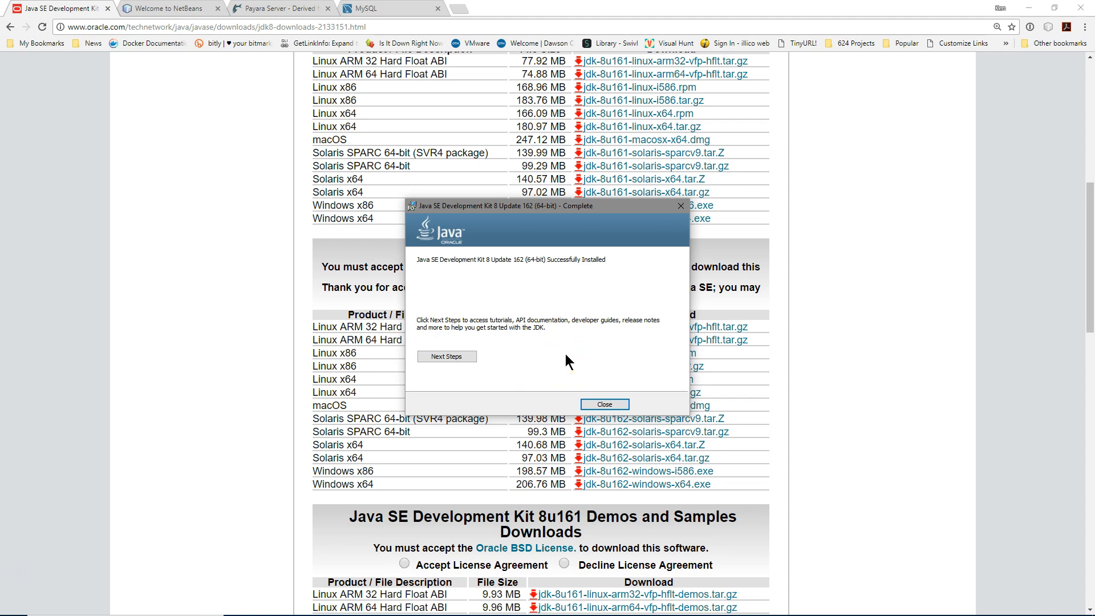
left_click(604, 405)
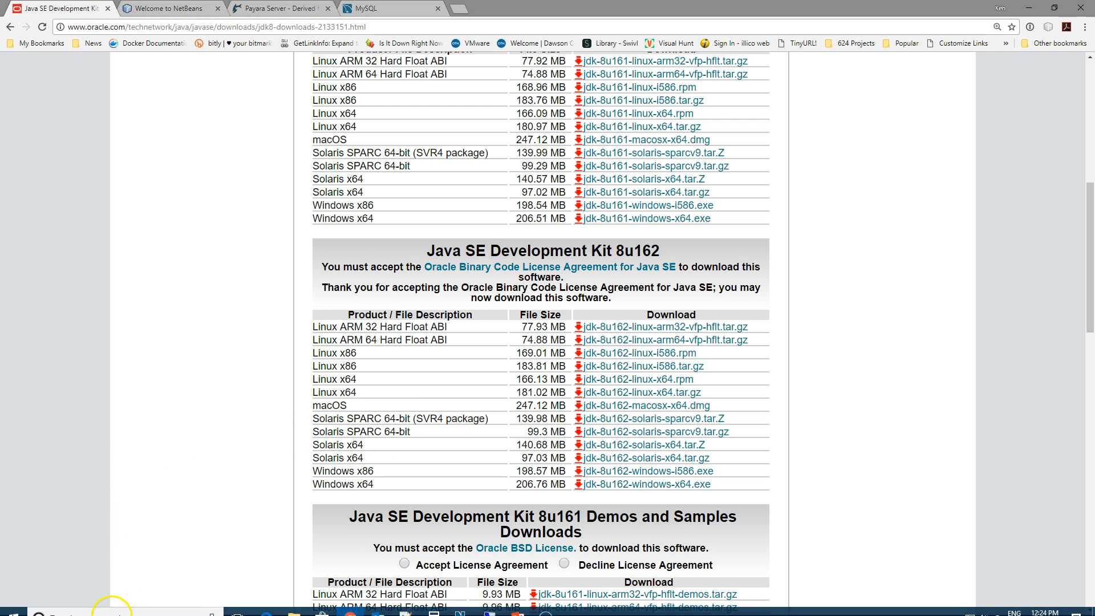
Step: Check the installed Java version by running java -version in a Command Prompt, and close that window
left_click(114, 607)
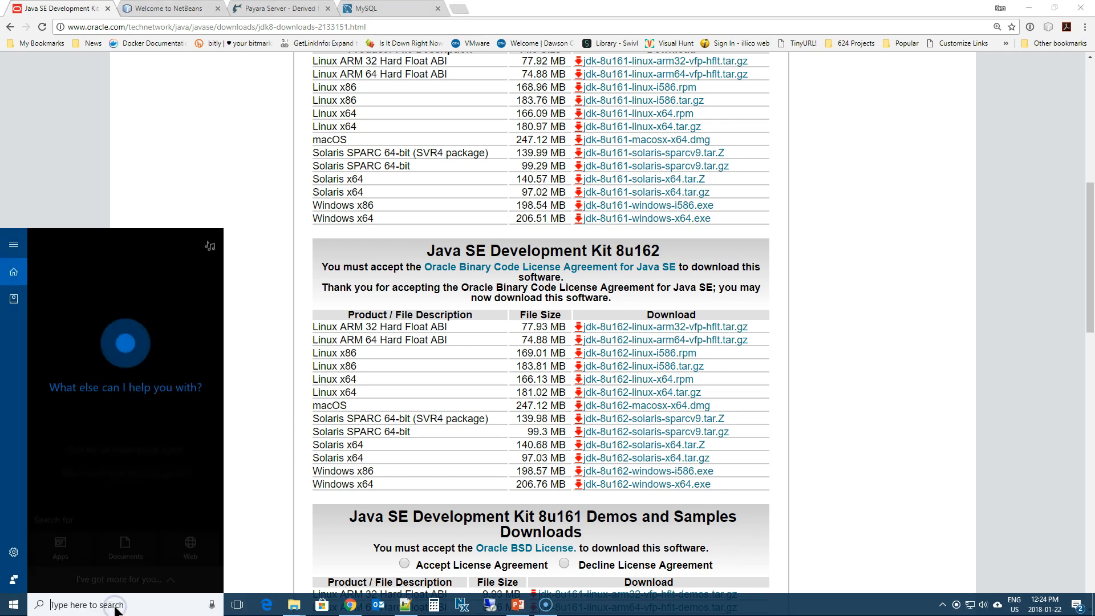
type("cmd")
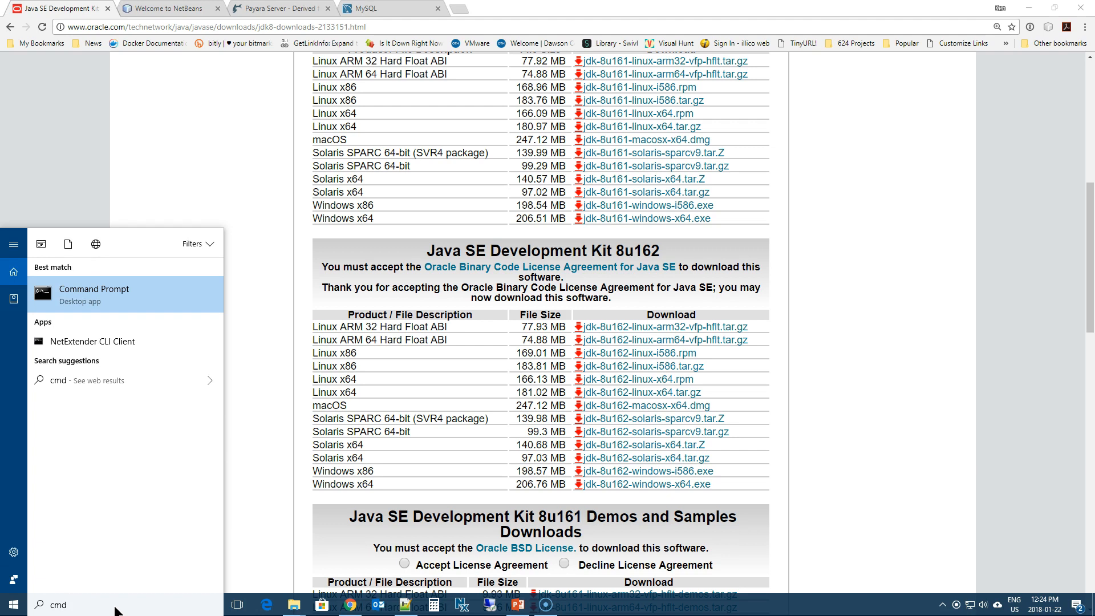
key("Return")
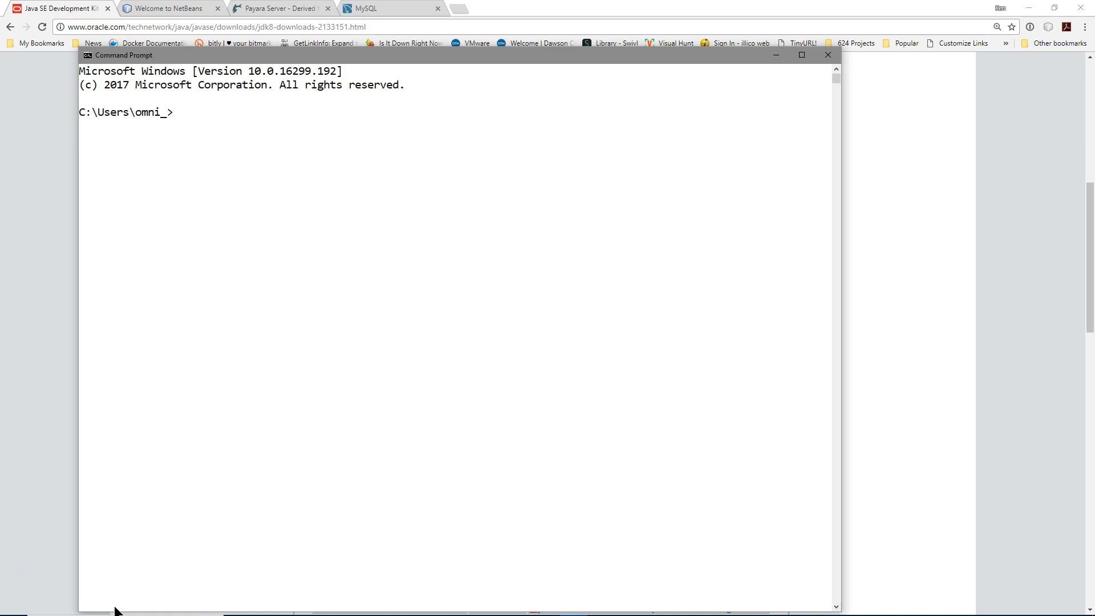
type("java -version")
key("Return")
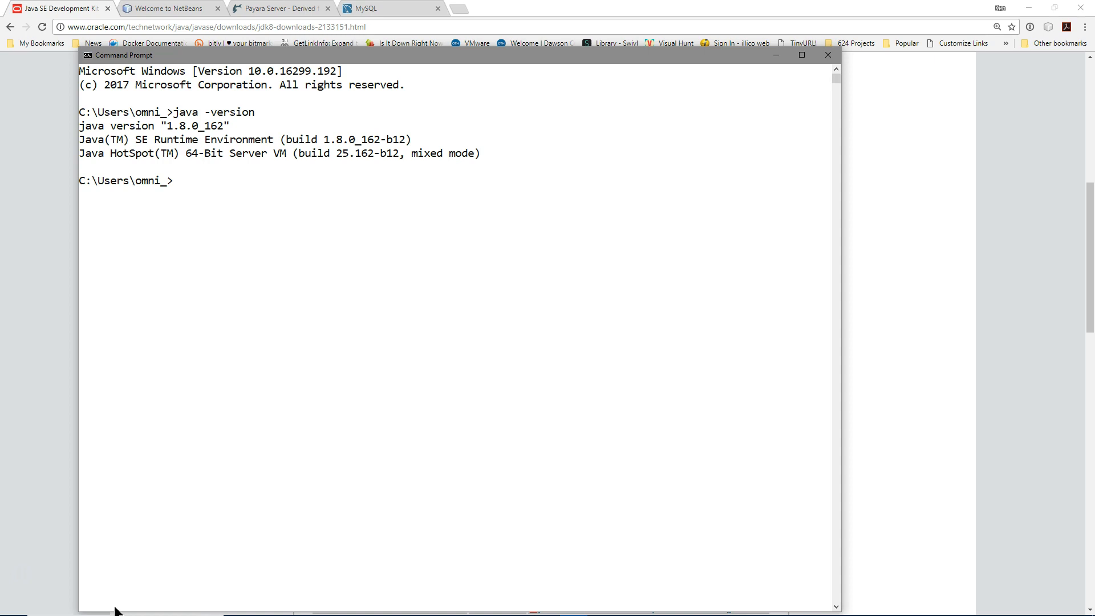
left_click(834, 56)
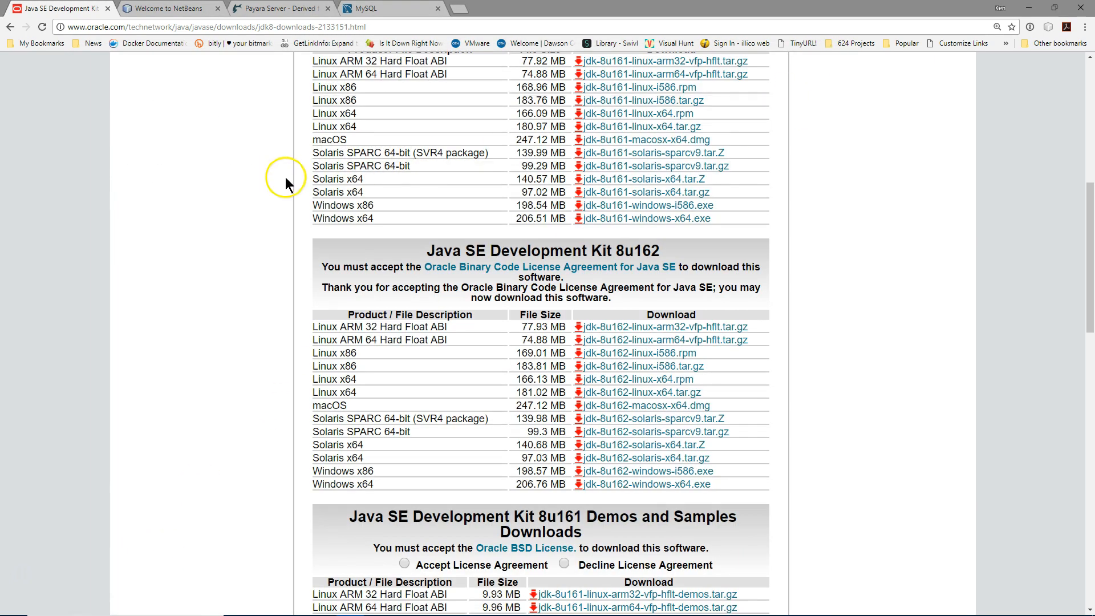
Step: Download the Java EE bundle of NetBeans IDE 8.2 for Windows from netbeans.org and save netbeans-8.2-javaee-windows.exe in Downloads
left_click(171, 9)
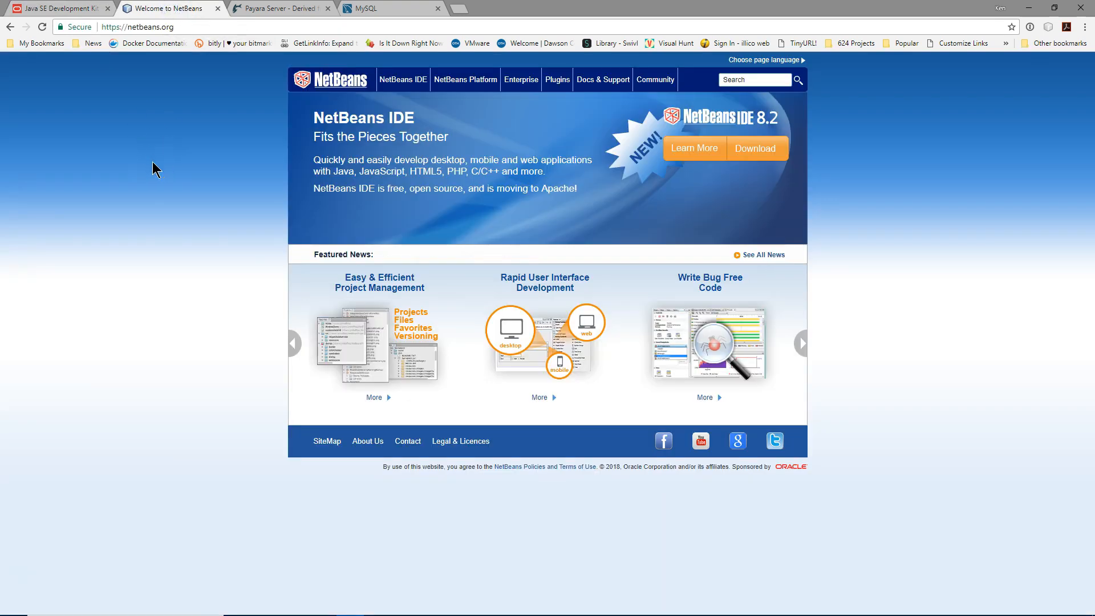
key("ctrl+plus")
key("ctrl+plus")
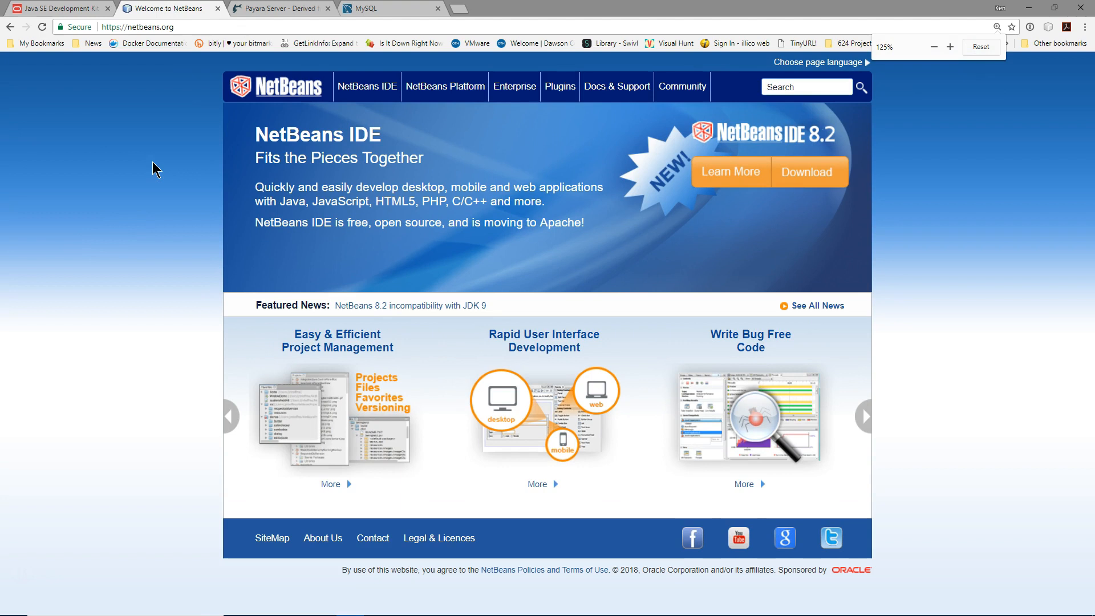
left_click(183, 42)
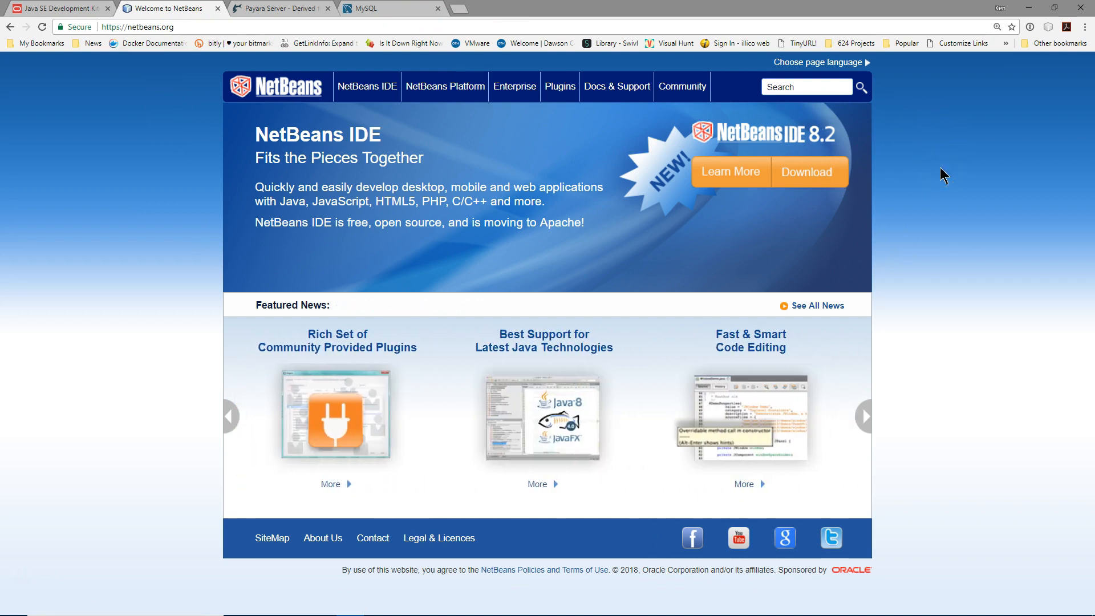
left_click(914, 160)
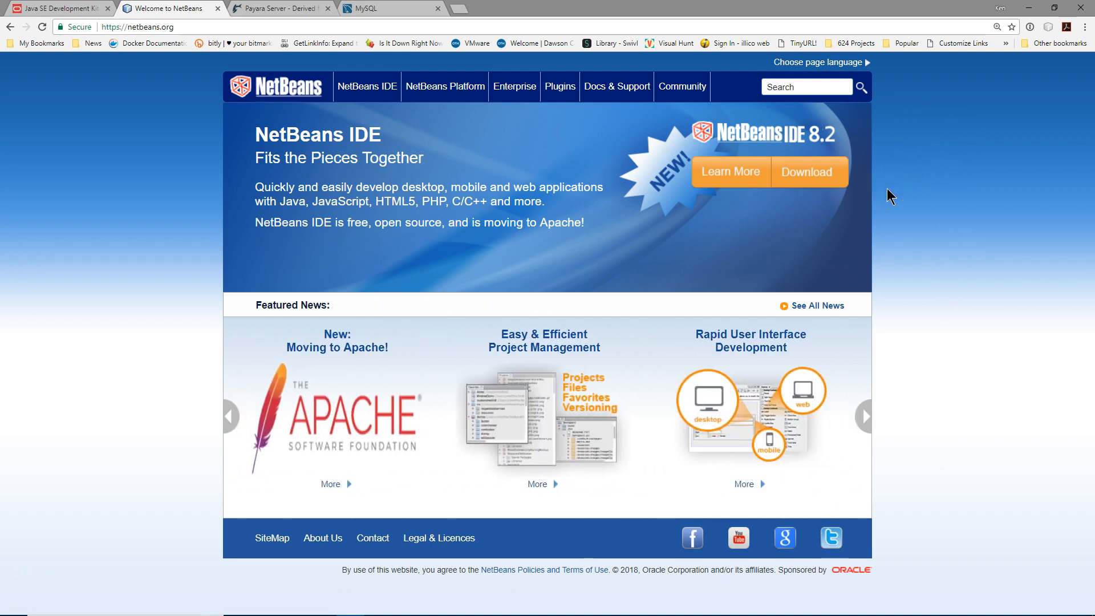
left_click(810, 175)
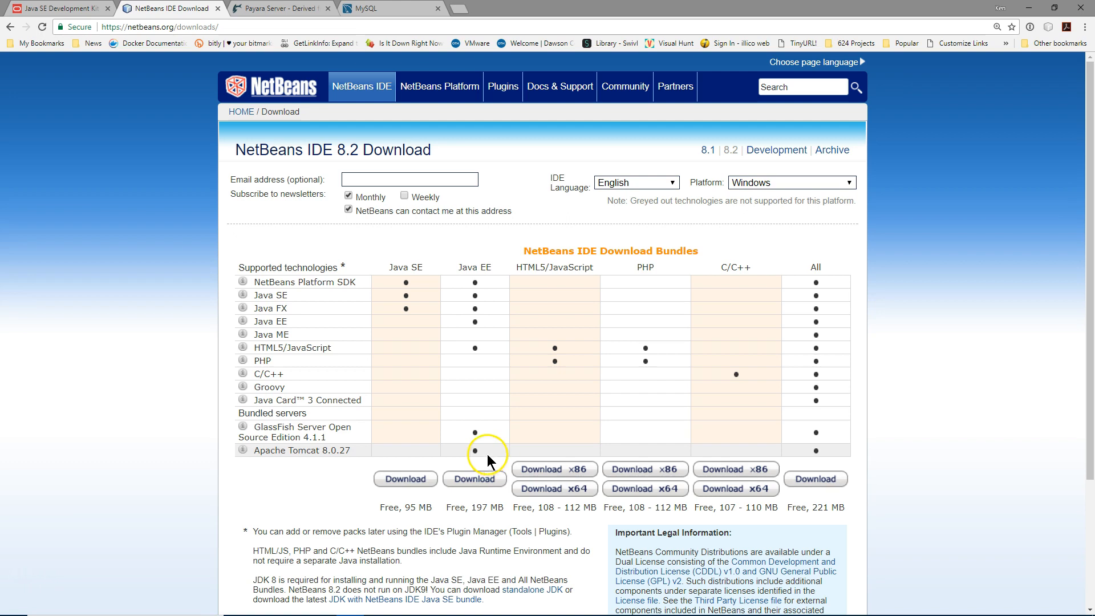
left_click(478, 480)
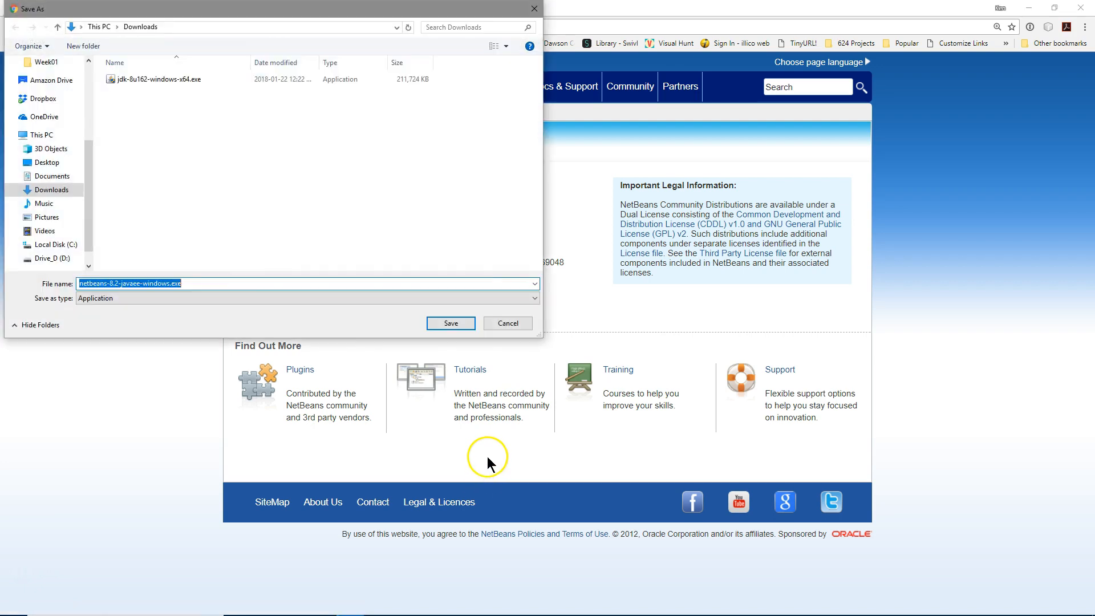
left_click(450, 323)
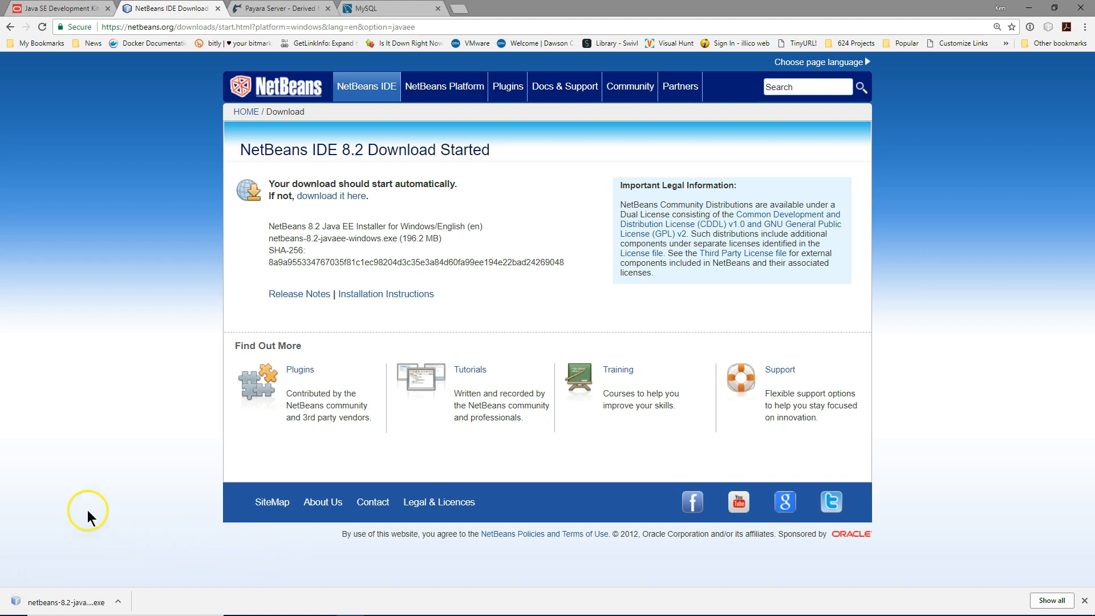
Step: Launch the downloaded NetBeans 8.2 installer, keep only GlassFish Server Open Source Edition 4.1.1 selected, and accept the license agreement
left_click(56, 603)
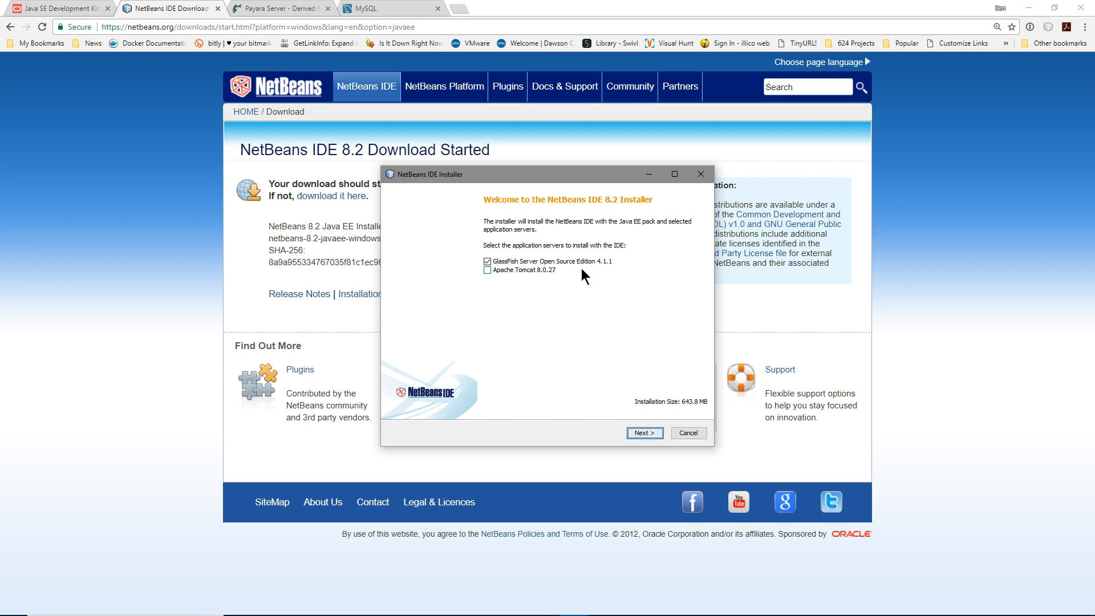
left_click(521, 308)
left_click(510, 305)
left_click(645, 433)
left_click(416, 410)
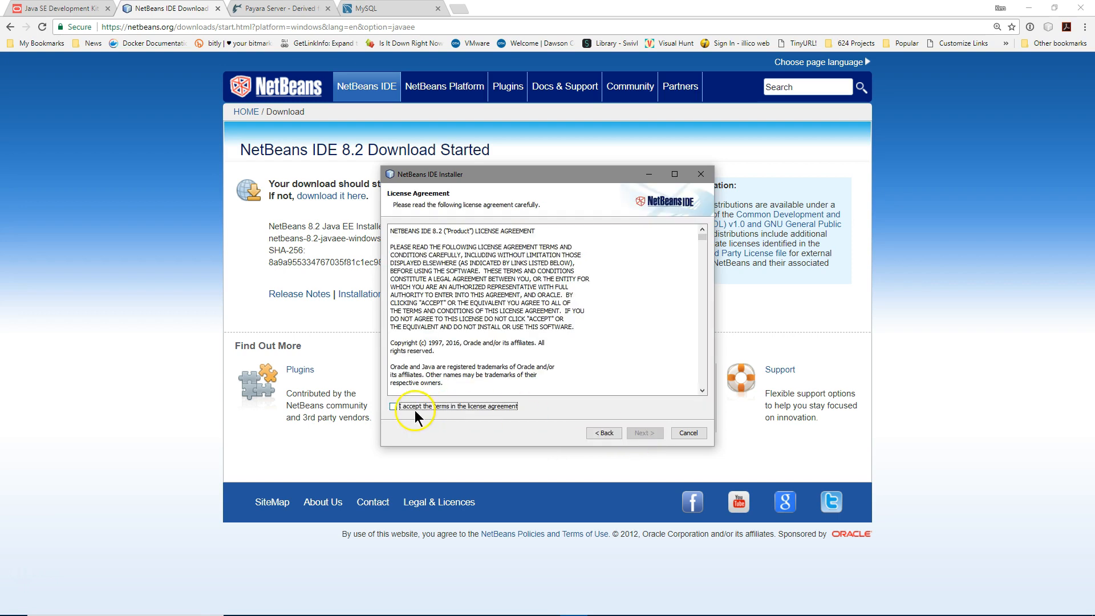
left_click(640, 433)
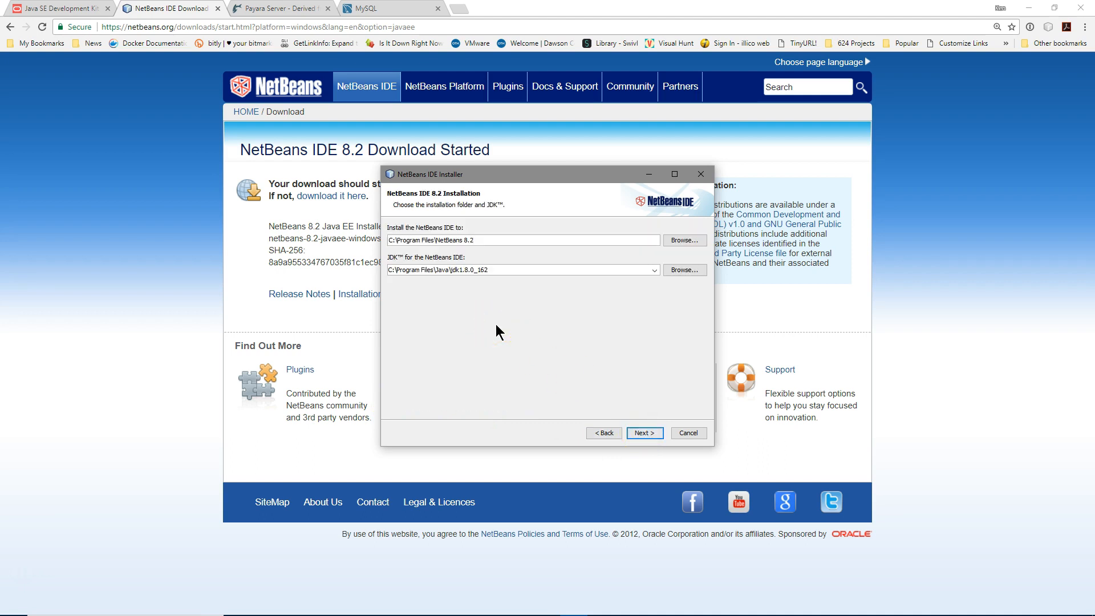
Step: Set the NetBeans IDE installation folder to C:\dev\NetBeans8.2, keeping JDK 1.8.0_162, and continue to the GlassFish settings
left_click(509, 270)
left_click(494, 240)
left_click(435, 241)
left_click(534, 241)
left_click(515, 242)
left_click(436, 240)
key("BackSpace")
key("BackSpace")
key("BackSpace")
key("BackSpace")
key("BackSpace")
key("BackSpace")
key("BackSpace")
key("BackSpace")
key("BackSpace")
key("BackSpace")
type("dev")
left_click(437, 239)
key("BackSpace")
left_click(510, 235)
left_click(642, 433)
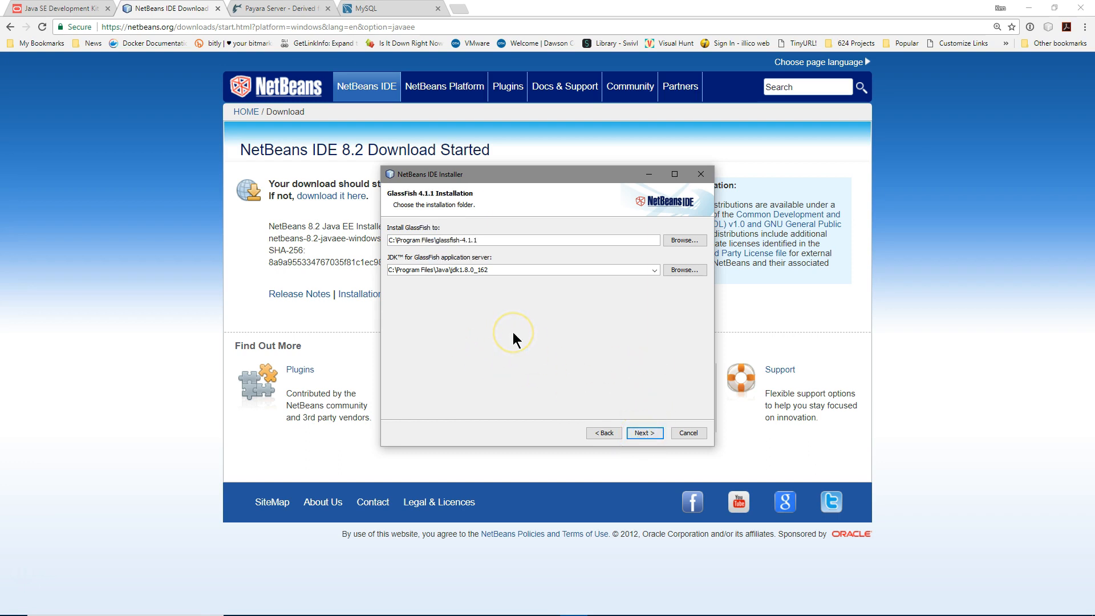
Step: Set the GlassFish installation folder to C:\dev\glassfish-4.1.1, keeping JDK 1.8.0_162, and continue to the installation summary
left_click(511, 271)
left_click(428, 237)
key("BackSpace")
key("BackSpace")
key("BackSpace")
key("BackSpace")
key("BackSpace")
key("BackSpace")
key("BackSpace")
key("BackSpace")
key("BackSpace")
key("BackSpace")
key("BackSpace")
key("BackSpace")
key("BackSpace")
type("dev\\")
left_click(648, 434)
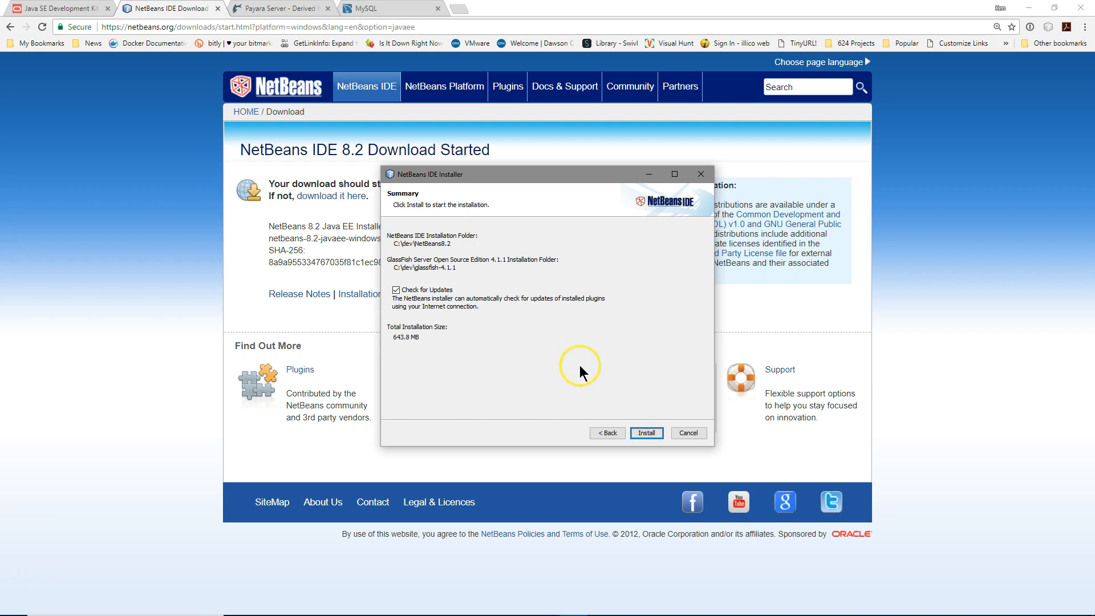
Step: Install NetBeans with the update check enabled, opt out of providing anonymous usage data, and finish the setup
left_click(647, 434)
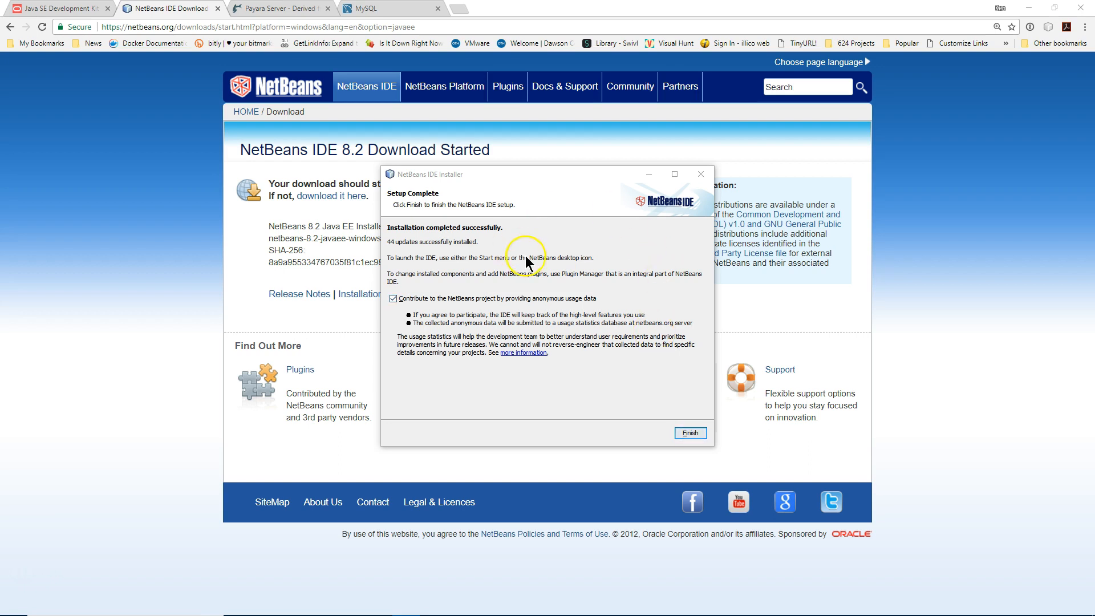
left_click(393, 299)
left_click(417, 287)
left_click(393, 298)
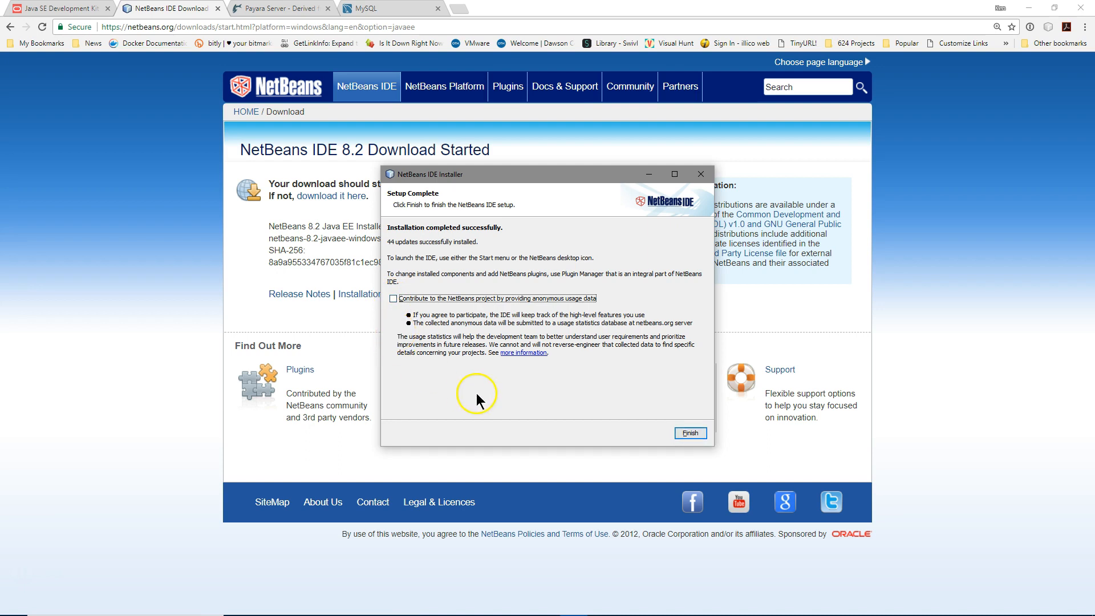
left_click(687, 434)
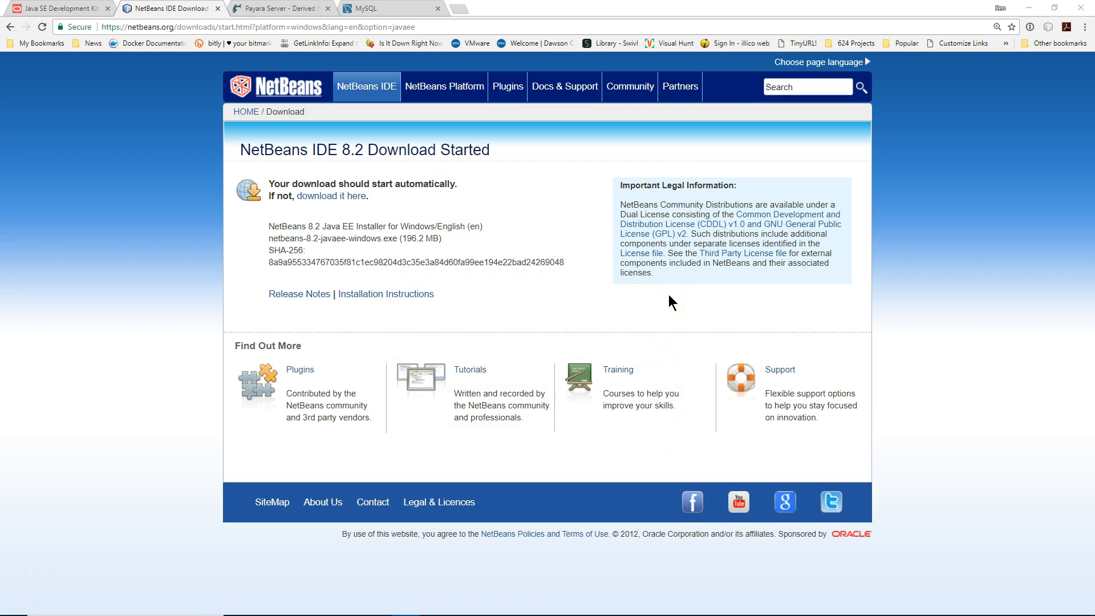
Step: Minimize the browser, start NetBeans IDE 8.2 from the desktop to test that it opens, and exit it
left_click(1030, 9)
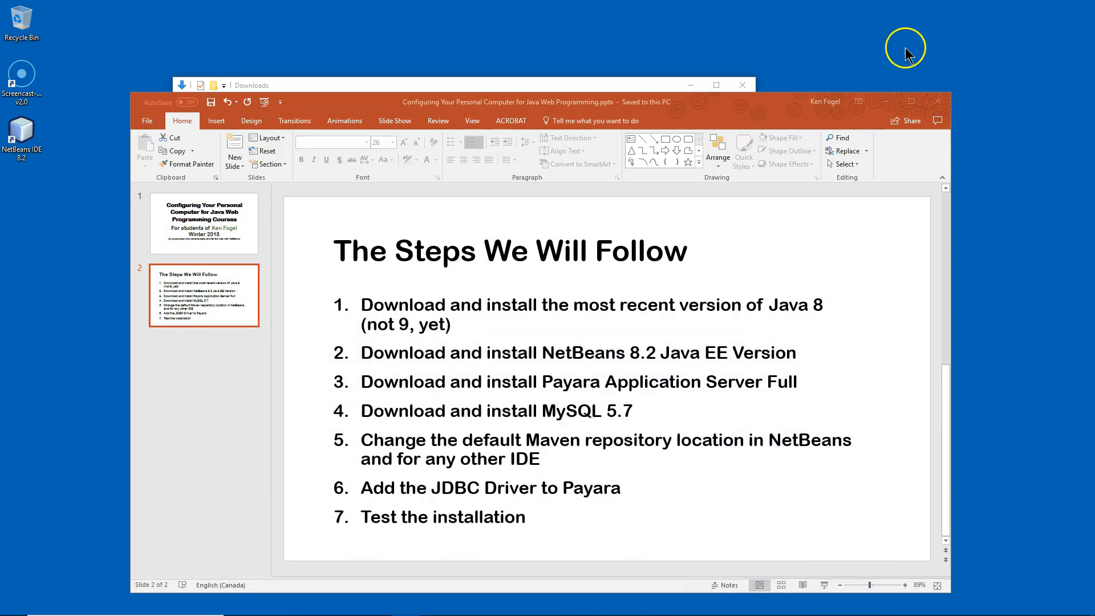
double_click(26, 139)
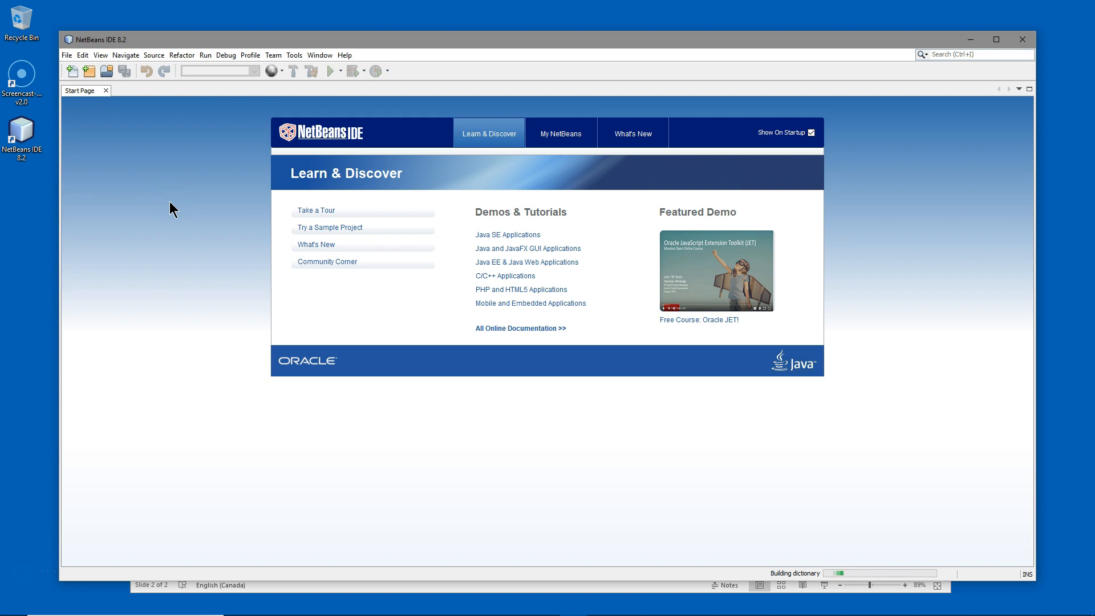
left_click(65, 55)
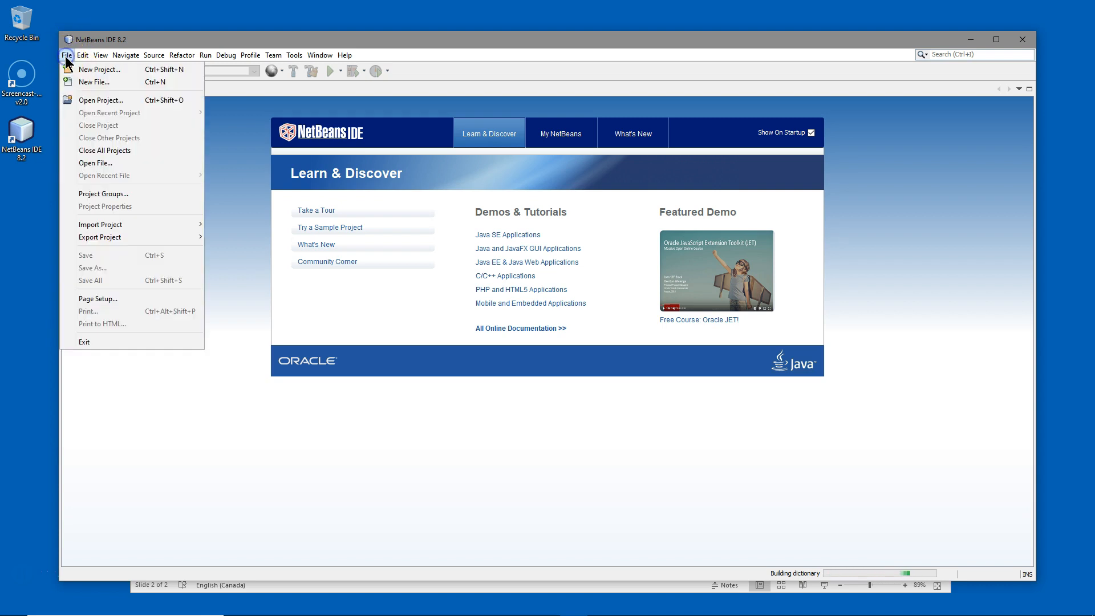
left_click(82, 346)
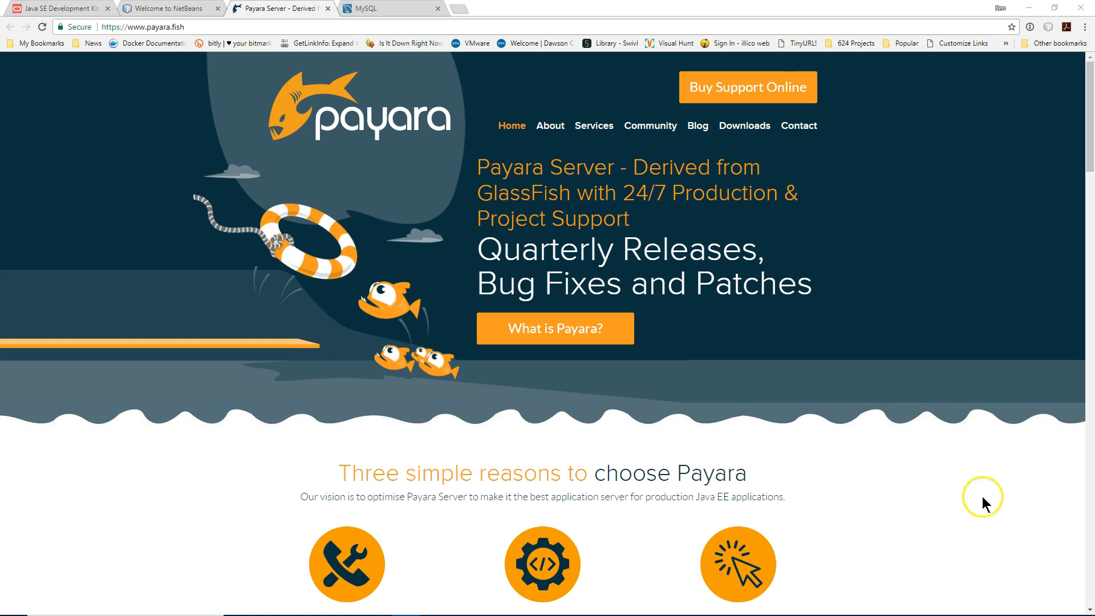
Step: Download Payara Server Full 174 from the Payara website and save payara-4.1.2.174.zip in Downloads
left_click(744, 127)
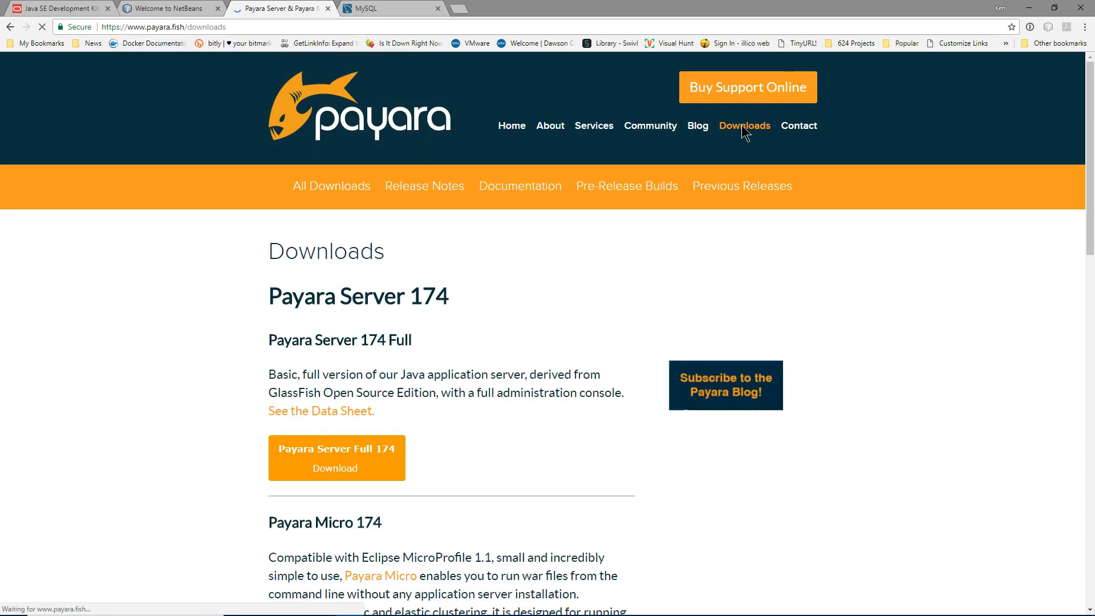
scroll(604, 357, "down", 3)
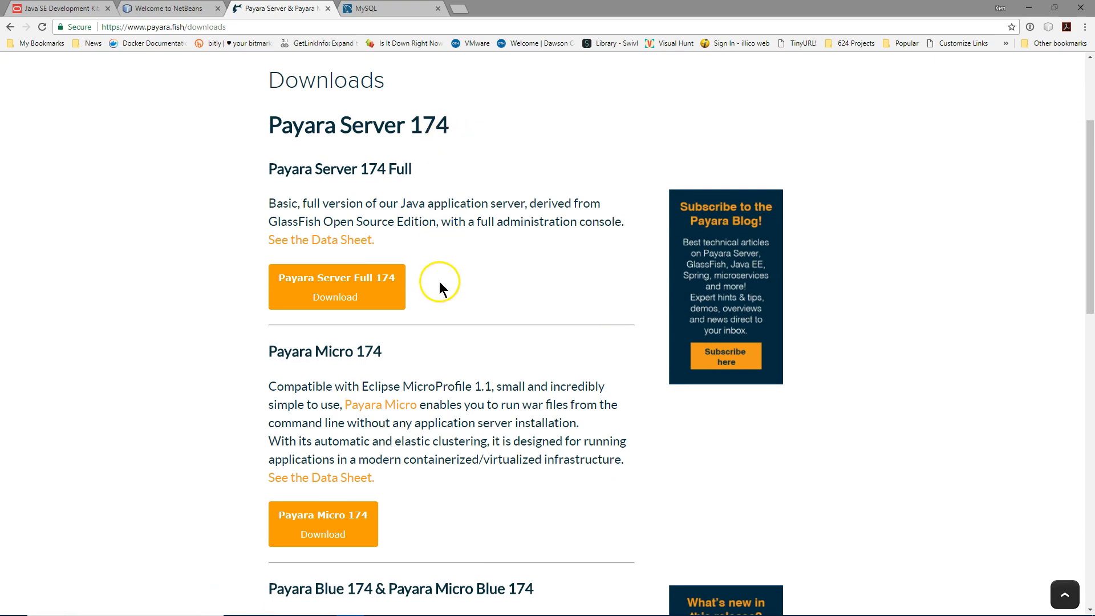
left_click(331, 281)
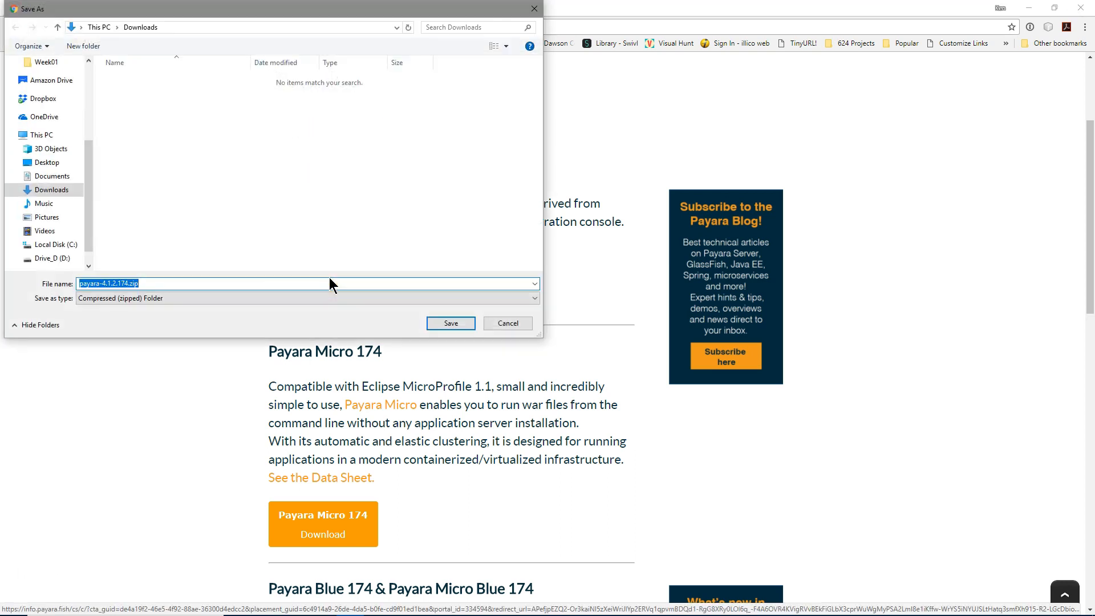
left_click(457, 324)
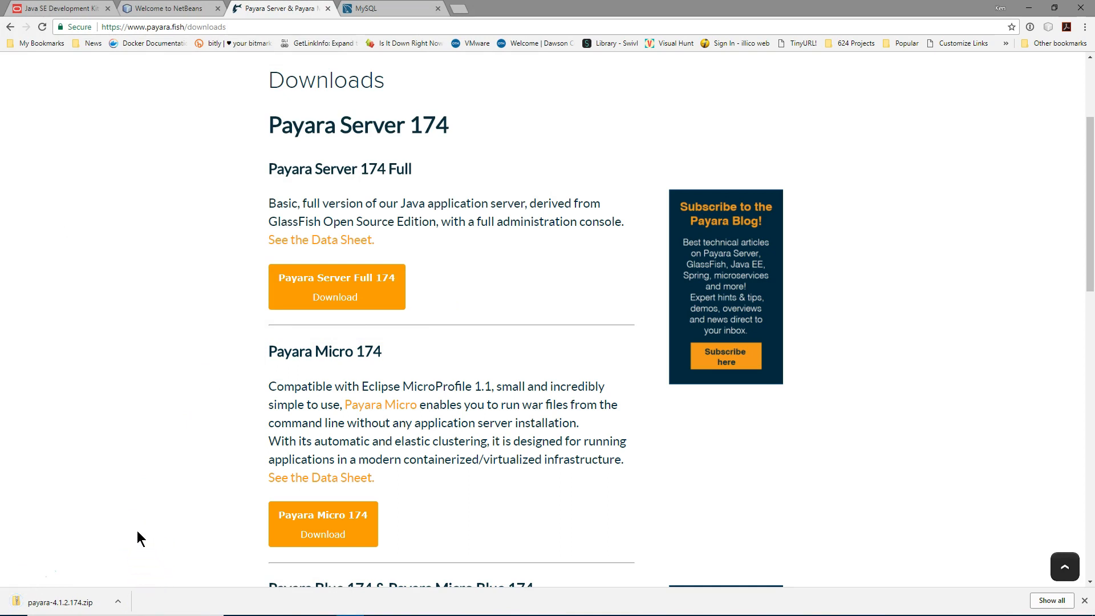
Step: Show payara-4.1.2.174.zip in its folder and extract it there with 7-Zip
left_click(118, 602)
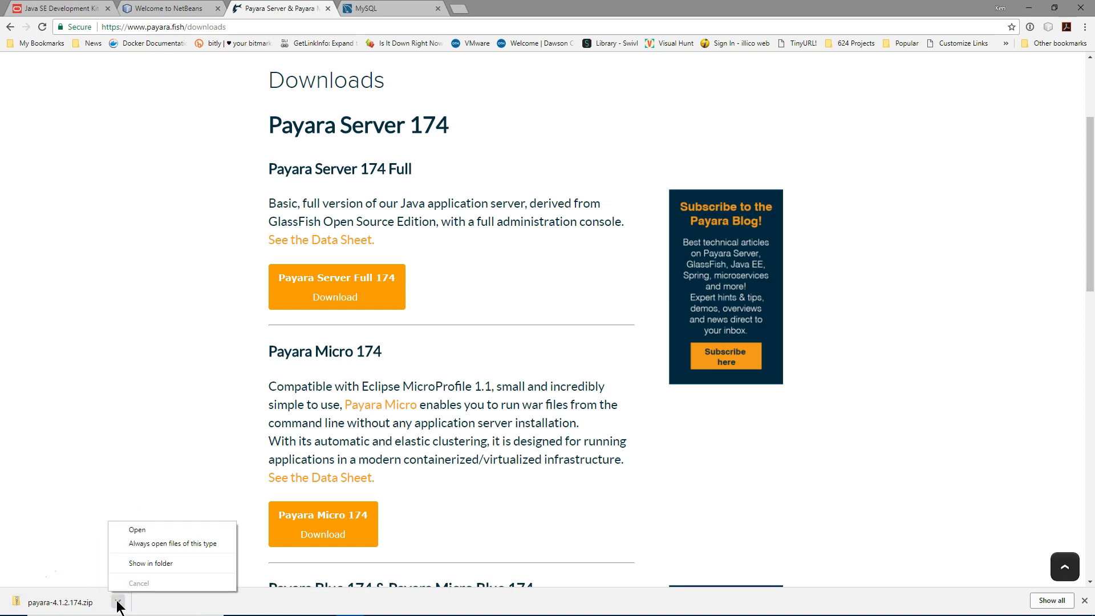
left_click(157, 564)
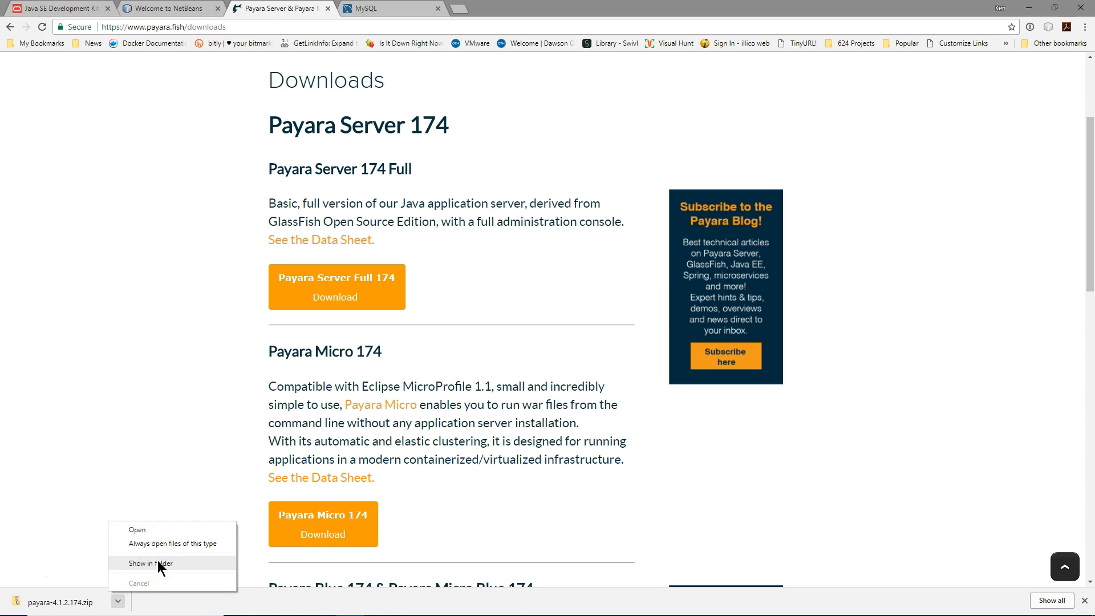
left_click(157, 564)
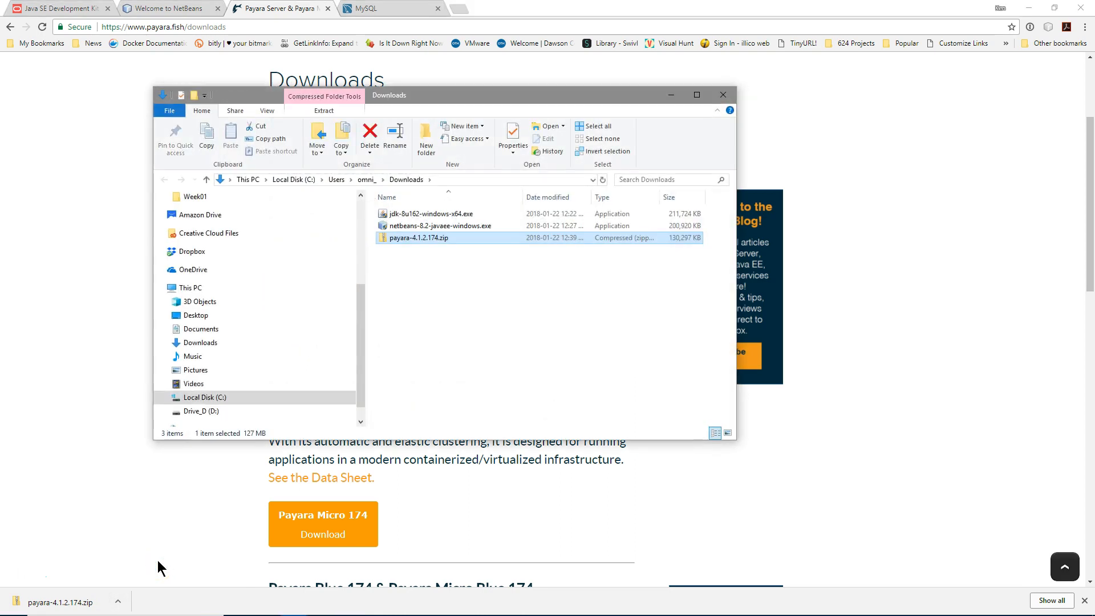
right_click(437, 244)
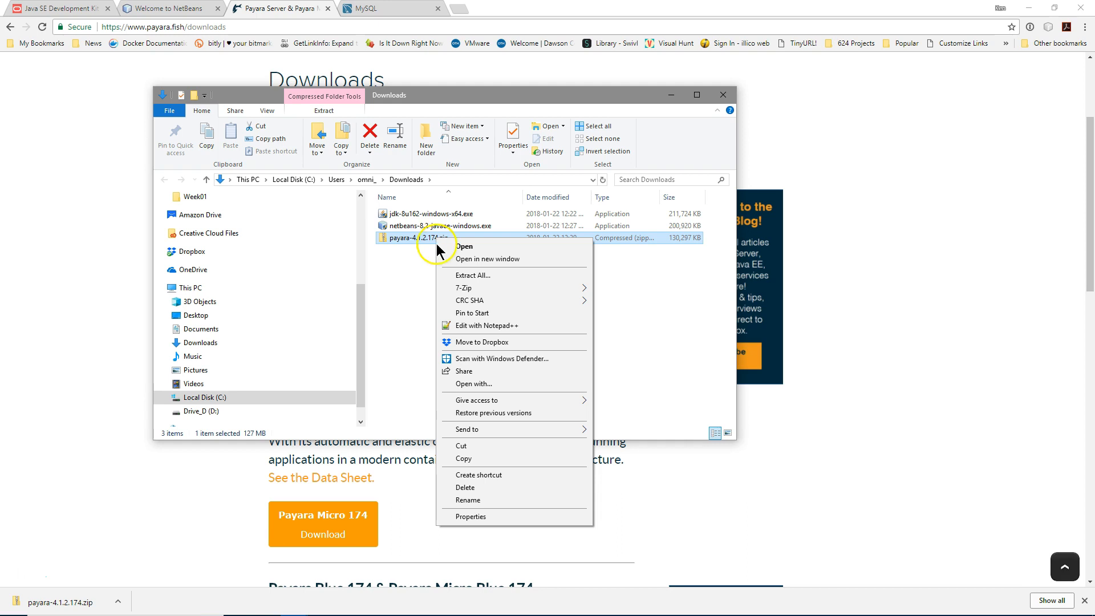
mouse_move(463, 289)
left_click(632, 288)
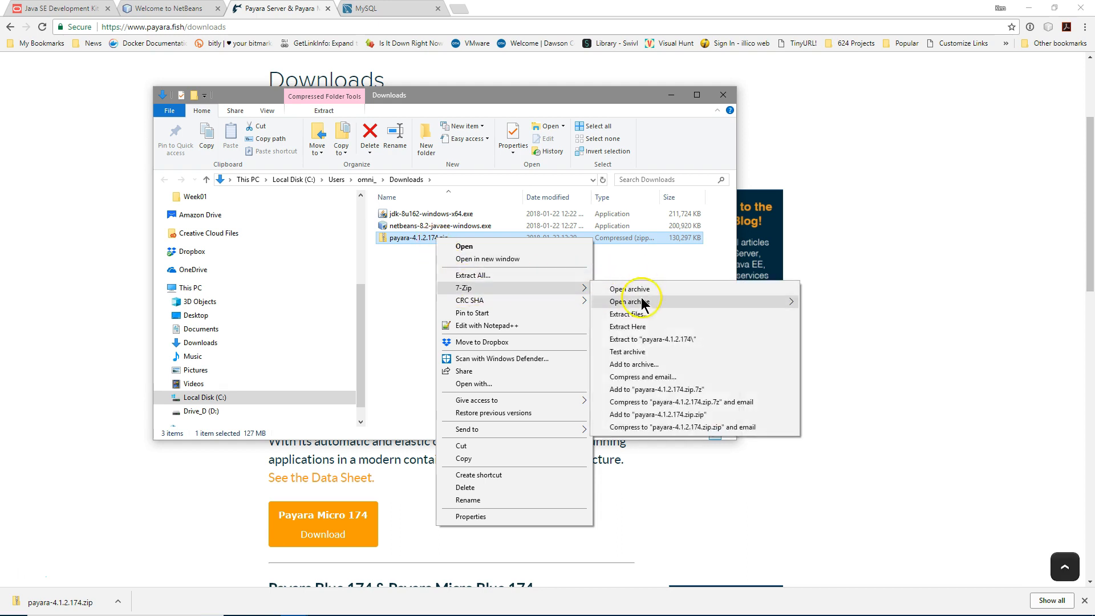
left_click(635, 328)
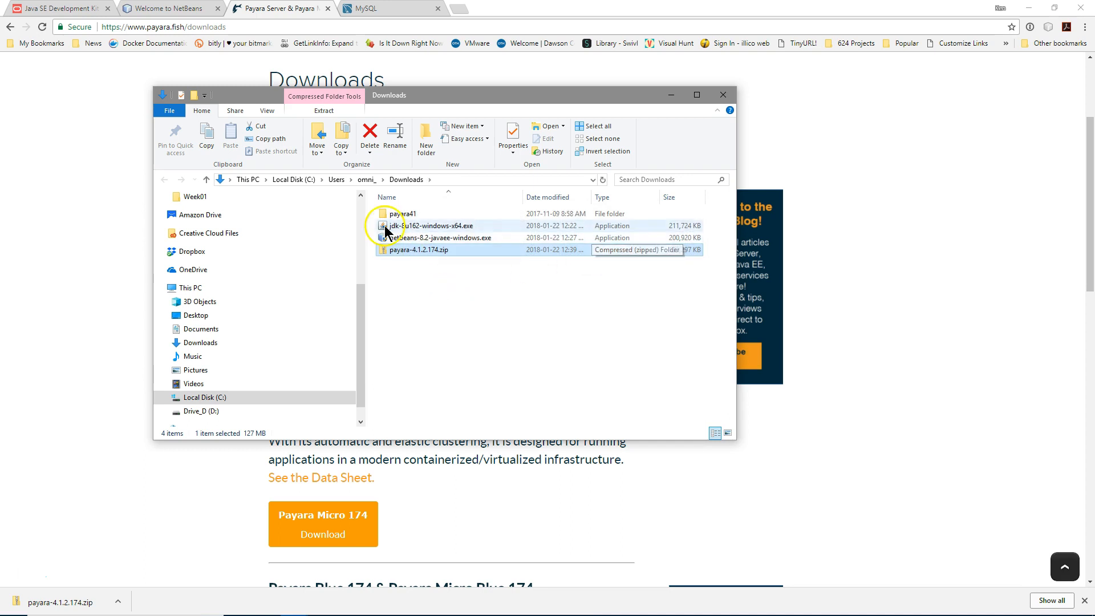
double_click(401, 216)
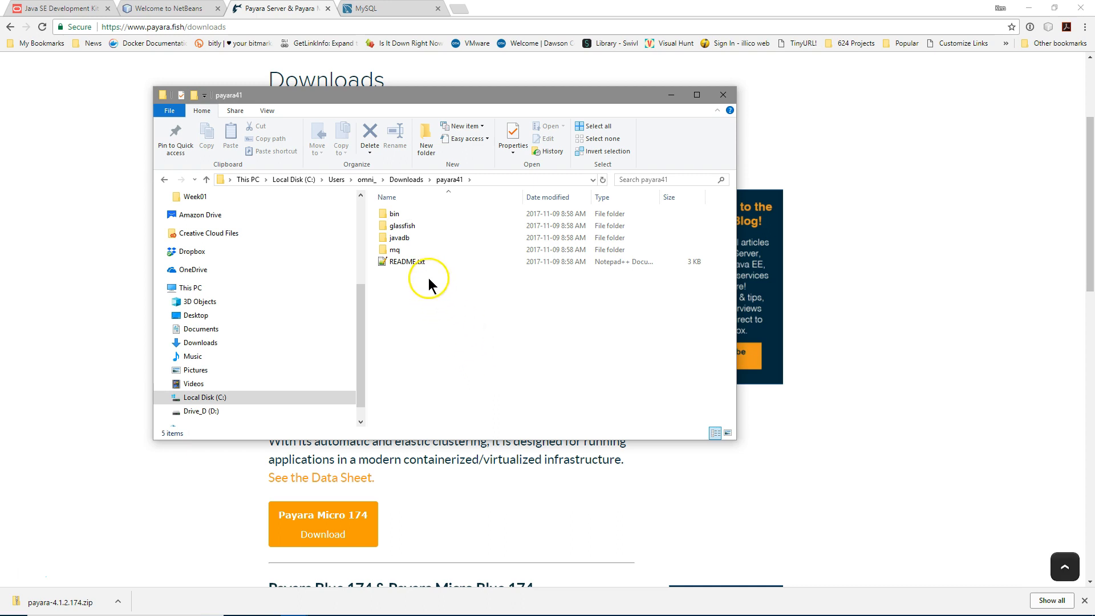
left_click(394, 213)
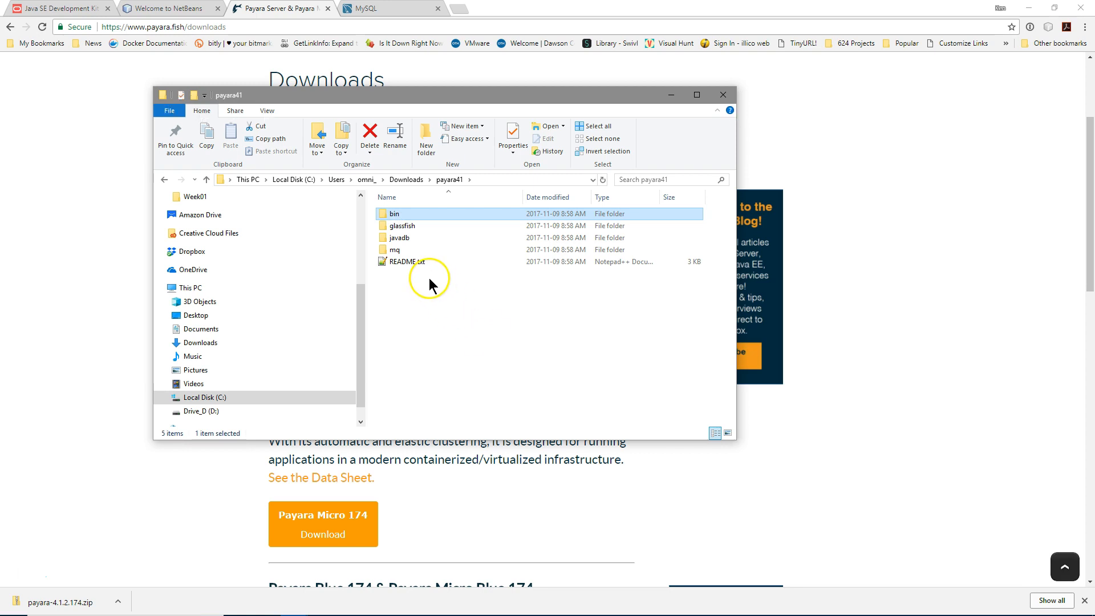
left_click(400, 262, "shift")
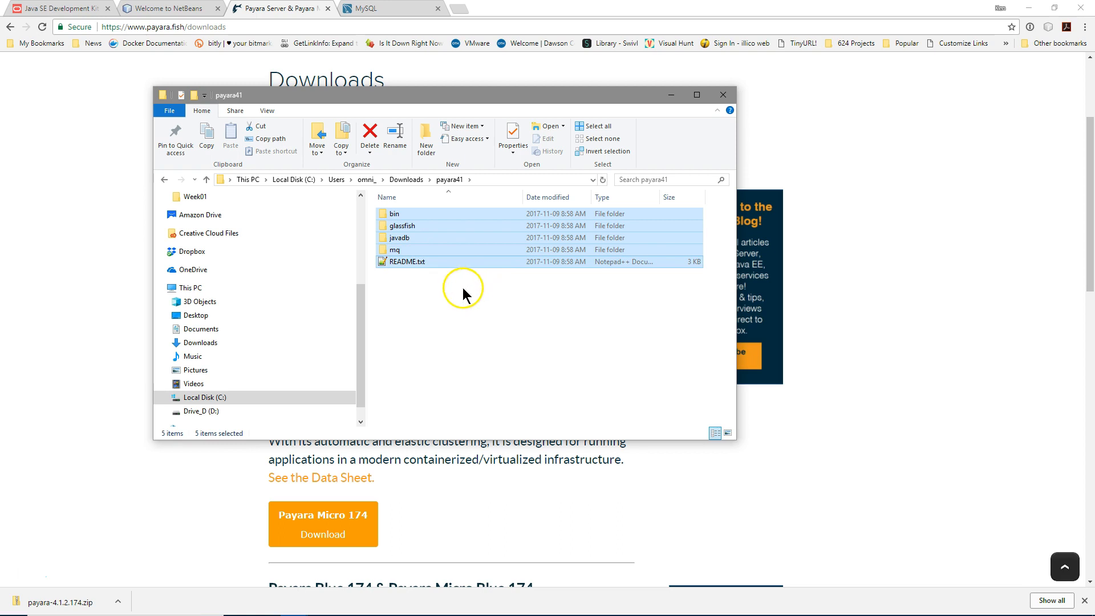
Step: Delete all files and folders inside C:\dev\glassfish-4.1.1, keeping the folder itself
left_click(292, 180)
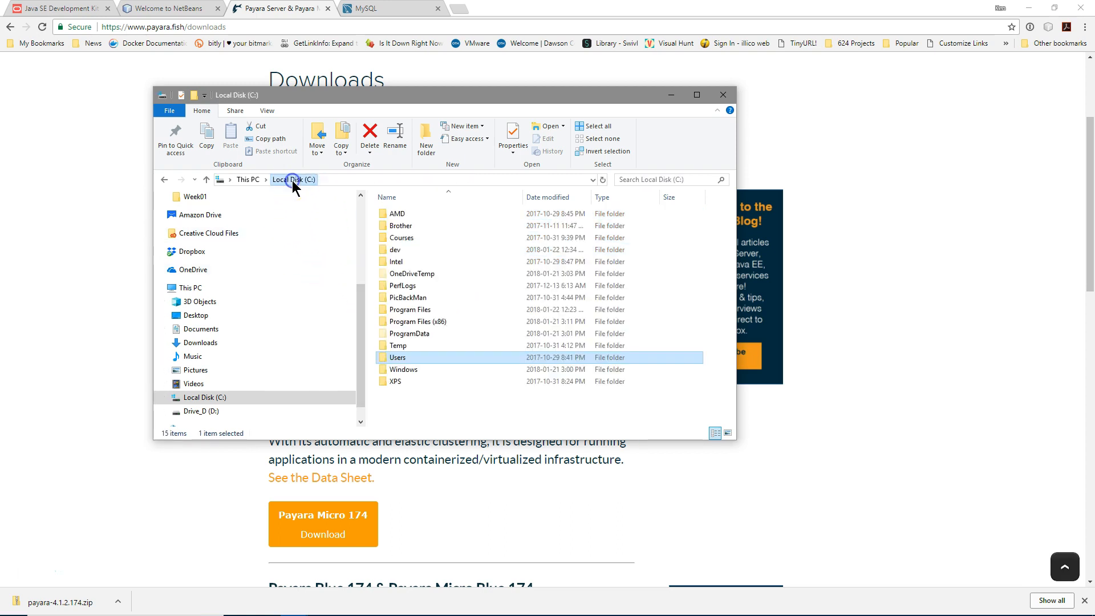
double_click(396, 251)
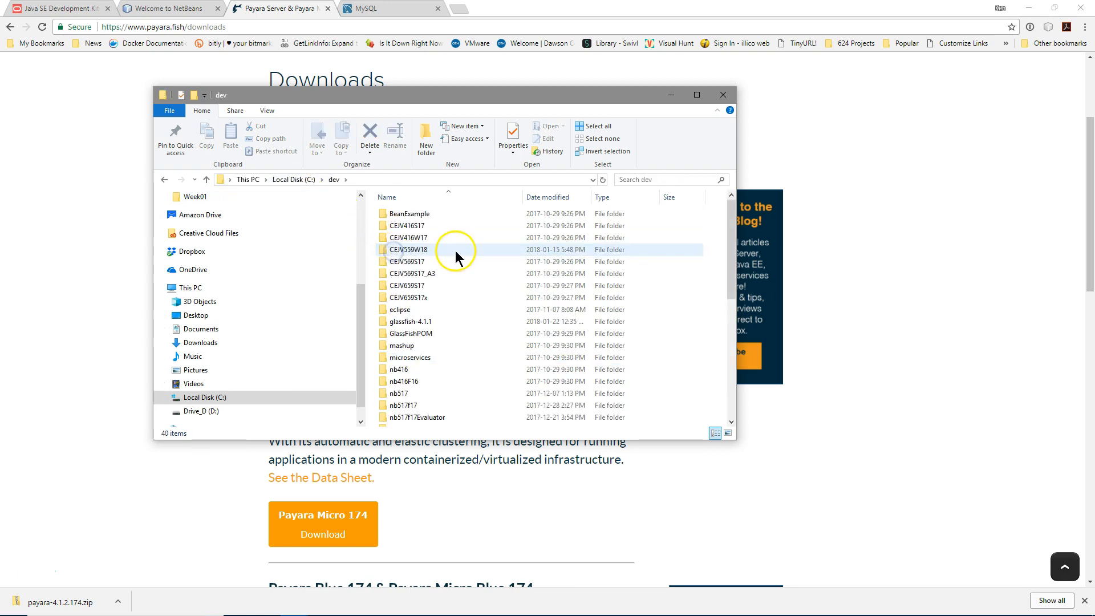
left_click(408, 327)
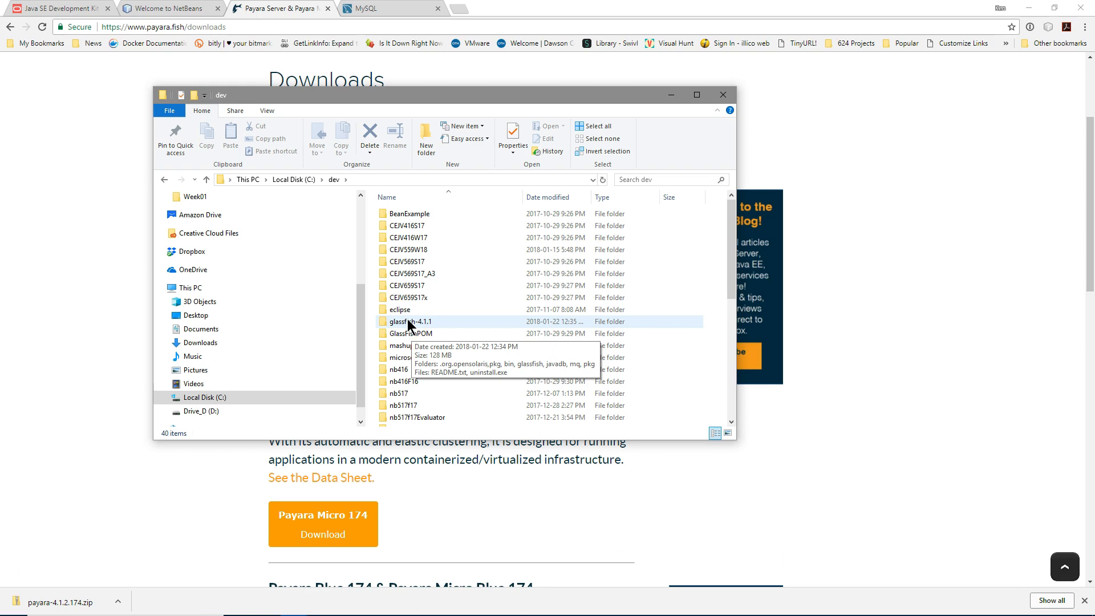
double_click(408, 323)
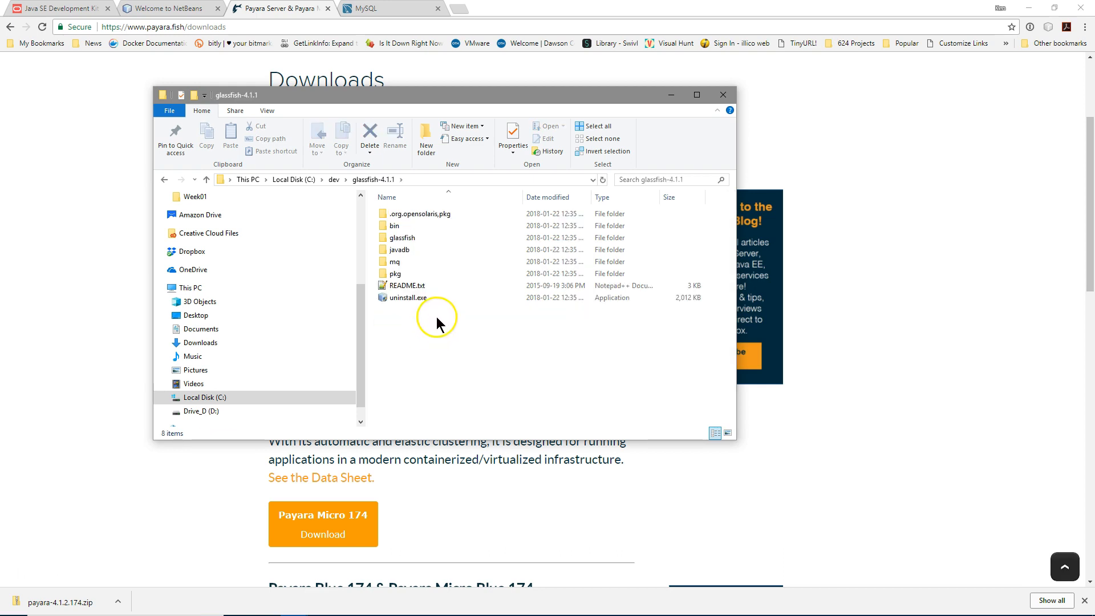
left_click(428, 214)
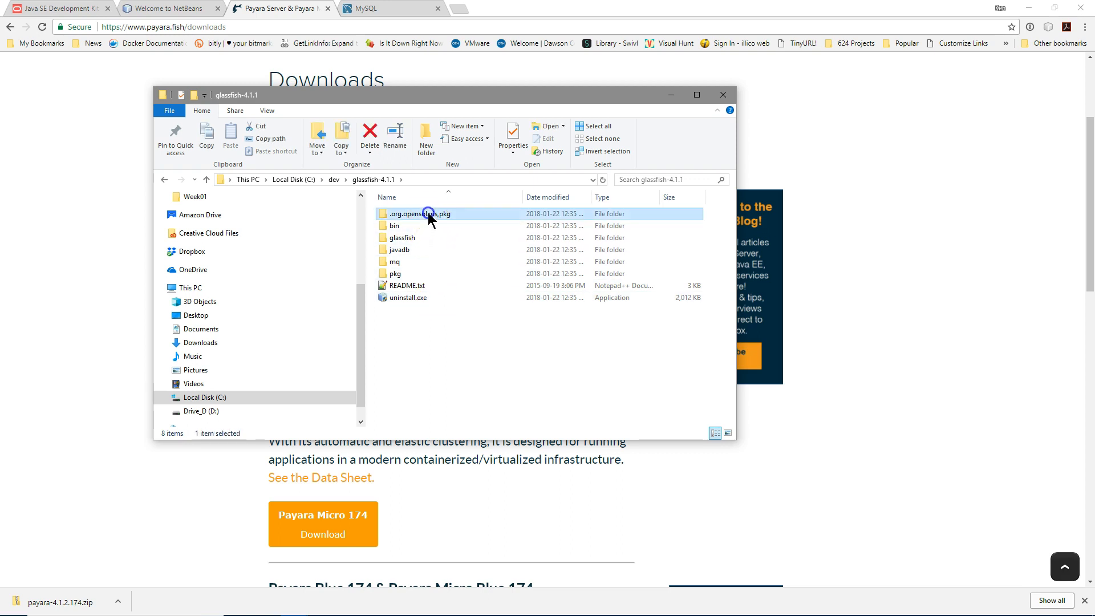
left_click(407, 298, "shift")
right_click(408, 298)
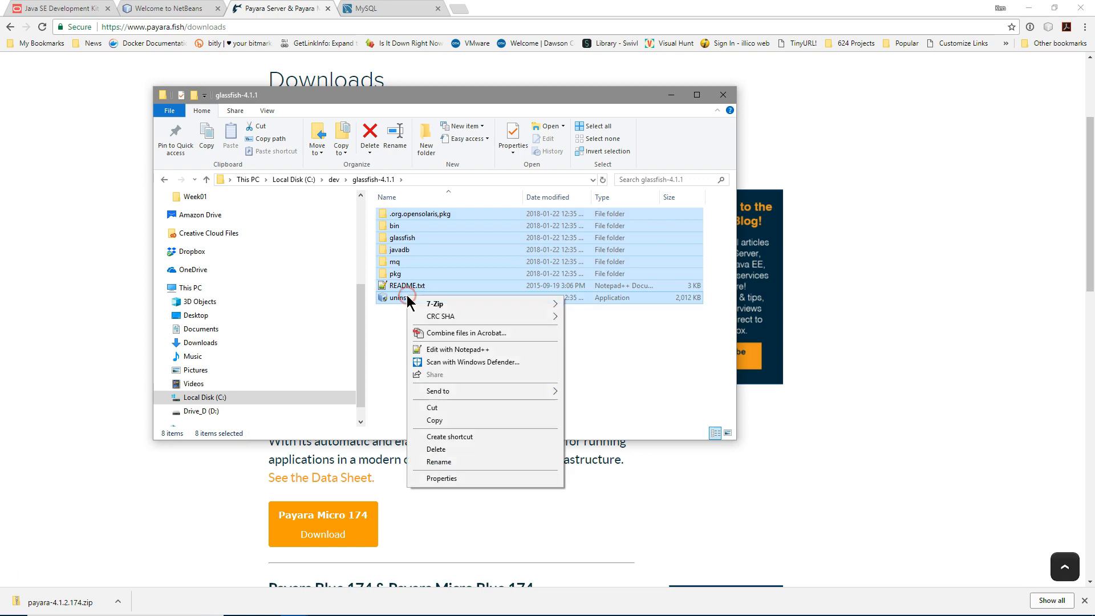
left_click(429, 449)
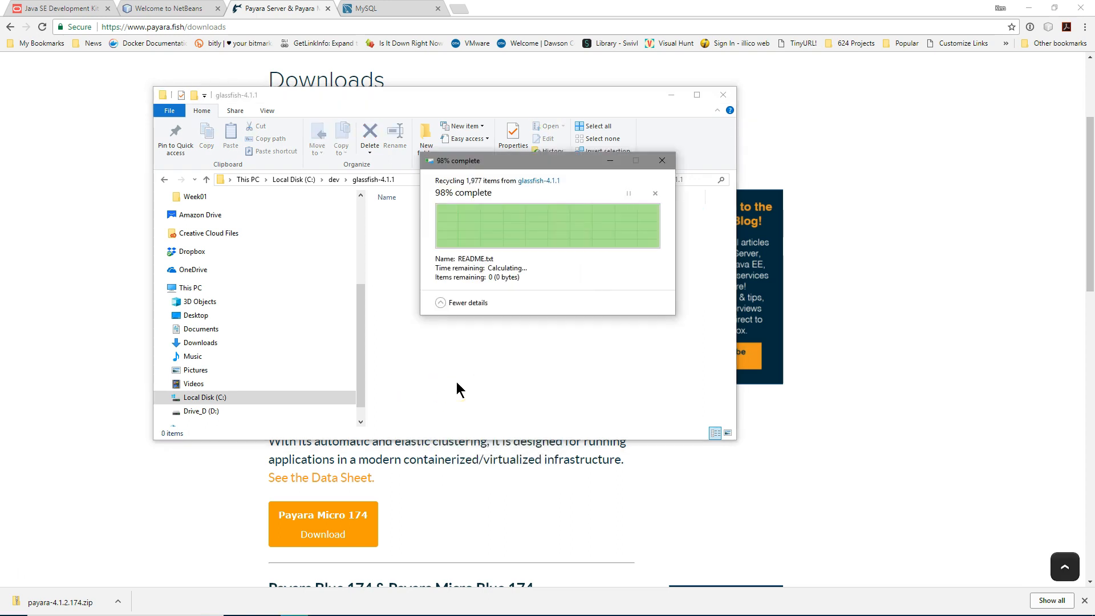
Step: Copy all folders and README.txt from the extracted payara41 folder in Downloads
right_click(409, 233)
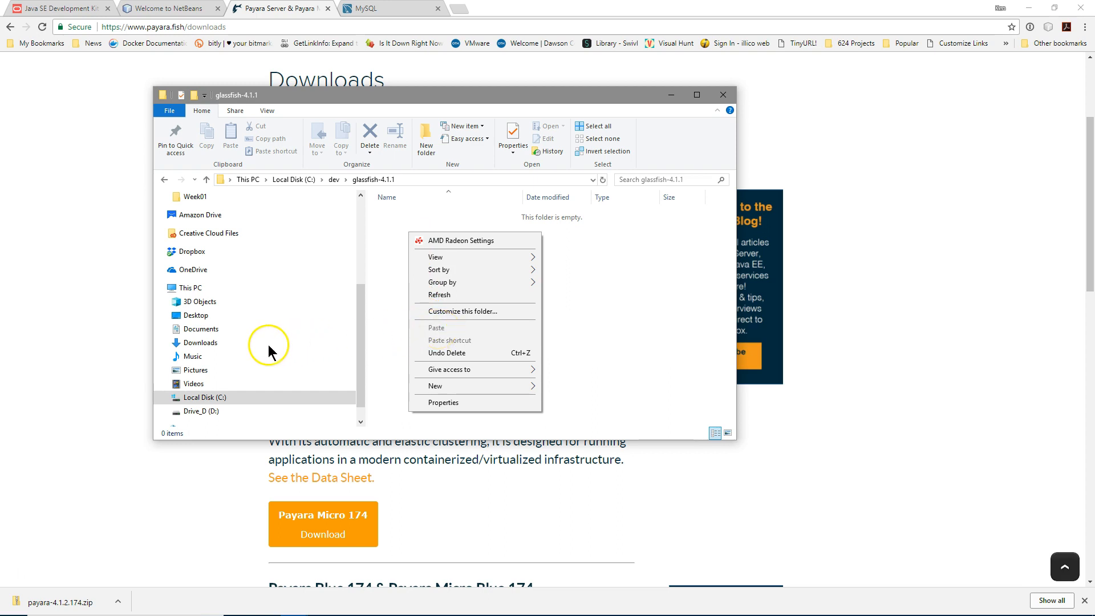
left_click(197, 343)
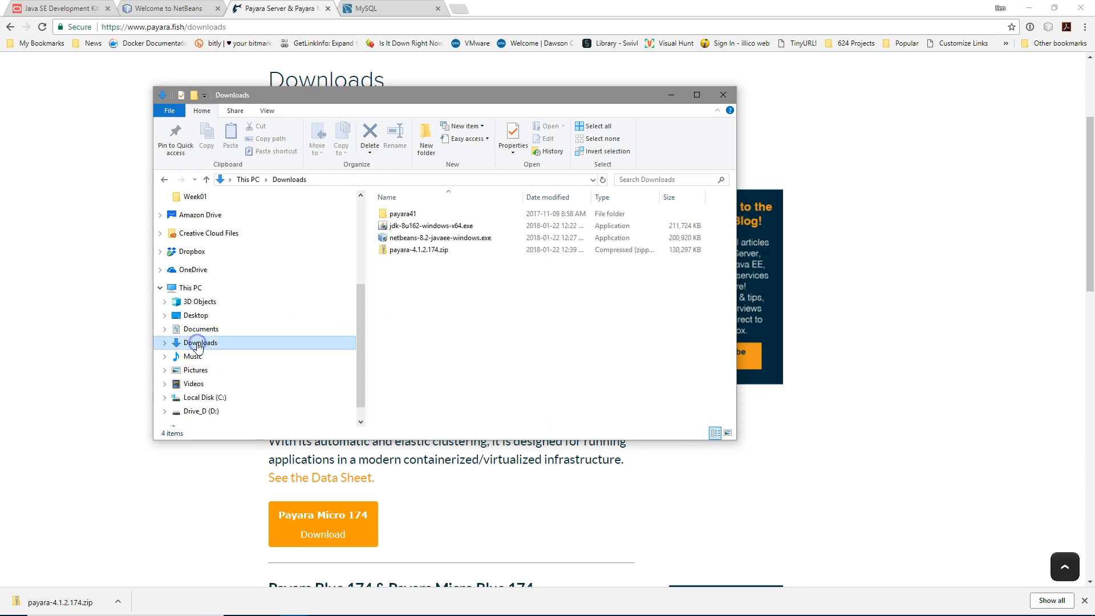
double_click(405, 214)
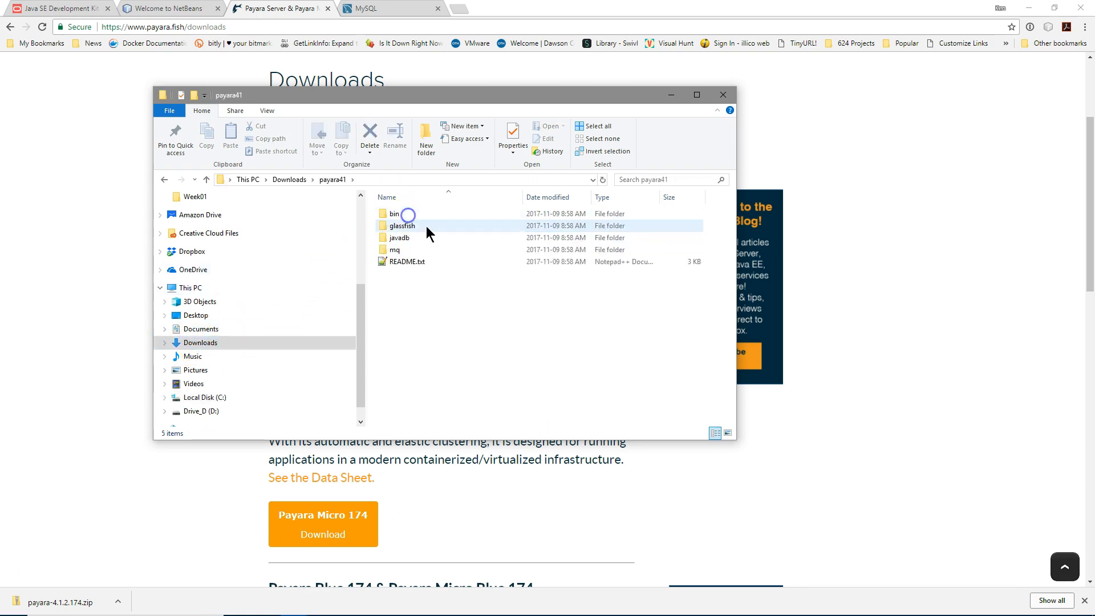
left_click(411, 226)
left_click(398, 214)
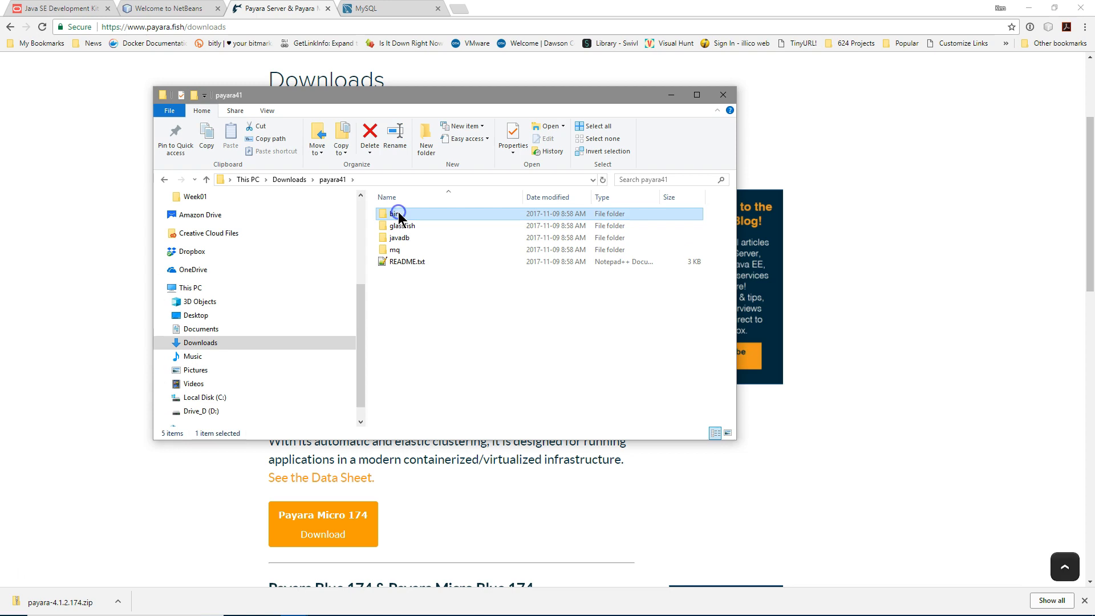
left_click(405, 264, "shift")
right_click(405, 263)
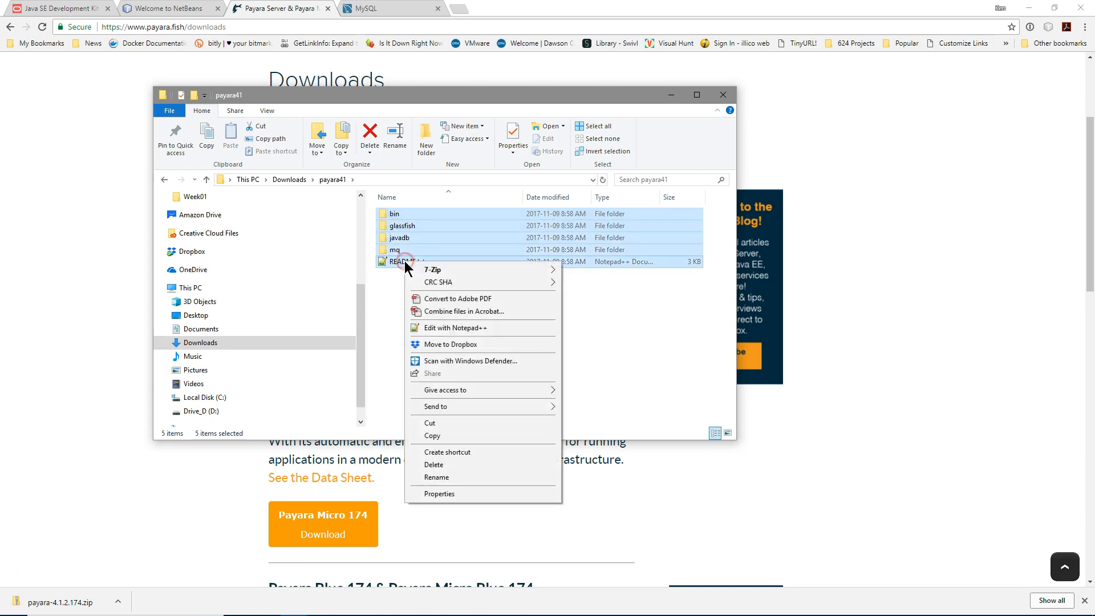
left_click(433, 437)
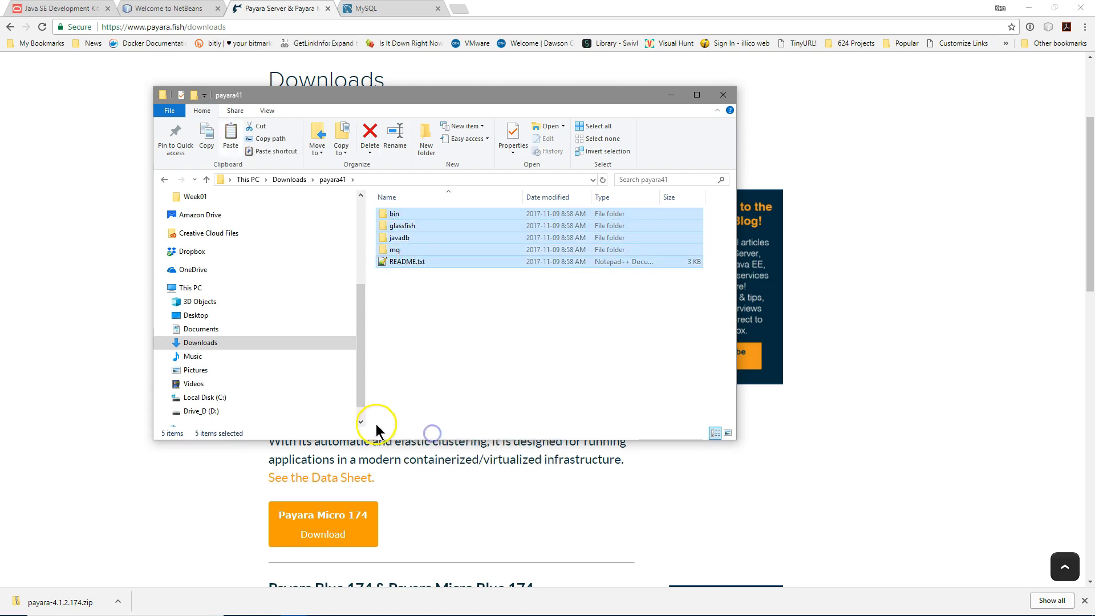
Step: Paste the copied Payara files into the empty C:\dev\glassfish-4.1.1 folder
left_click(216, 399)
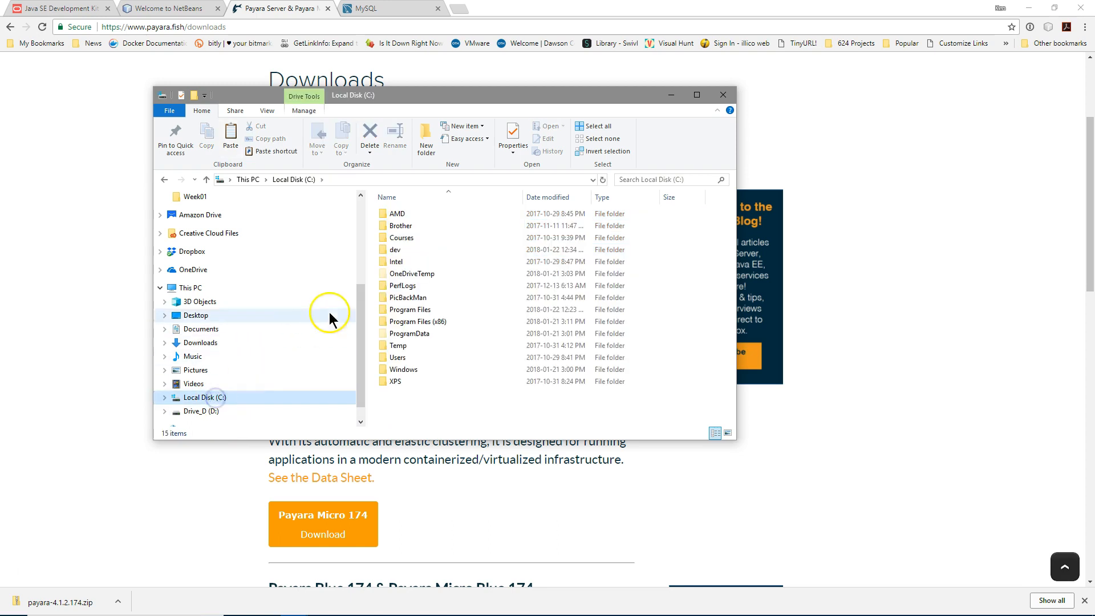
double_click(395, 249)
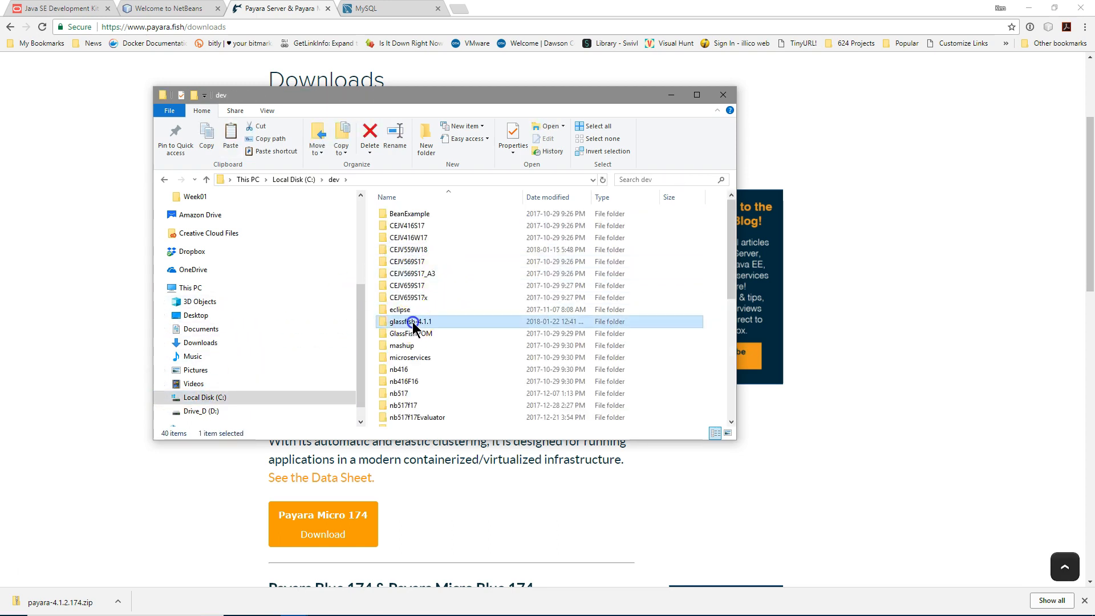
double_click(416, 322)
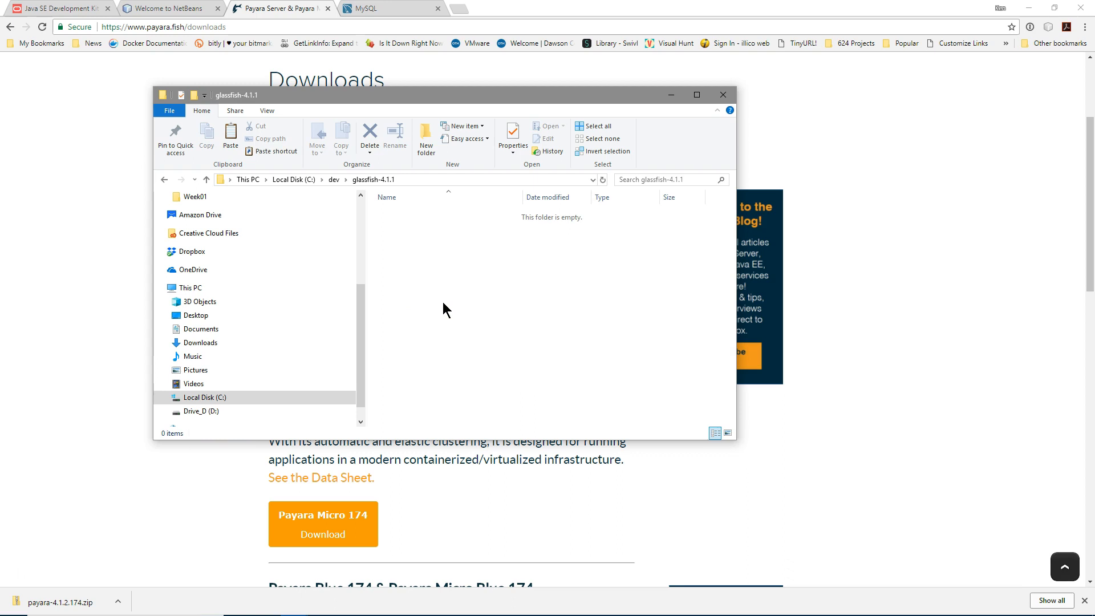
key("ctrl+v")
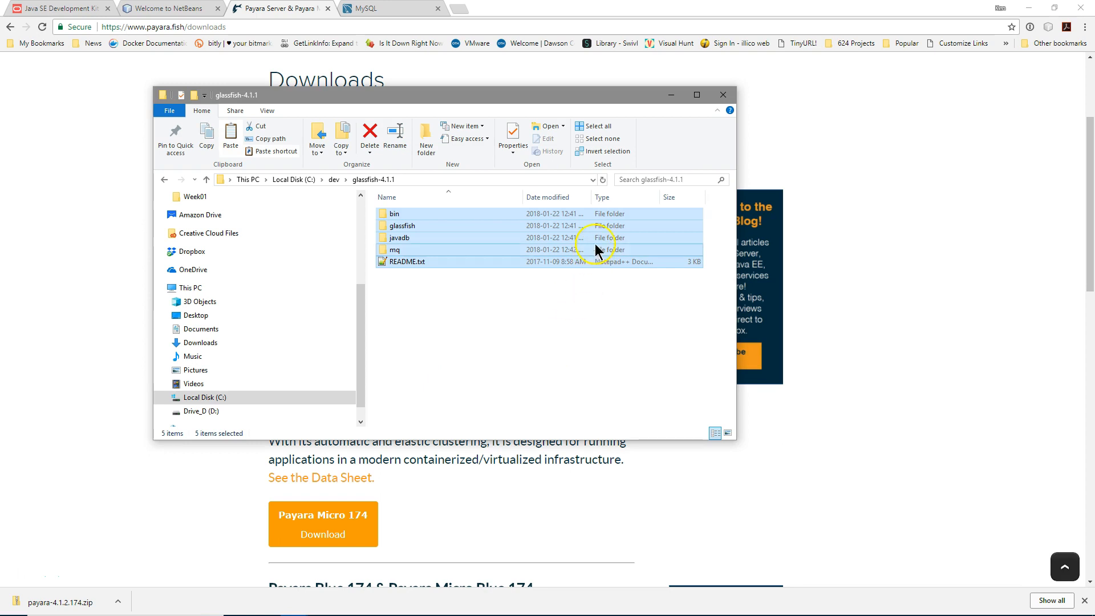
Step: Minimize the open windows and start NetBeans IDE 8.2 from the desktop, declining usage statistics and closing the Start Page
left_click(673, 92)
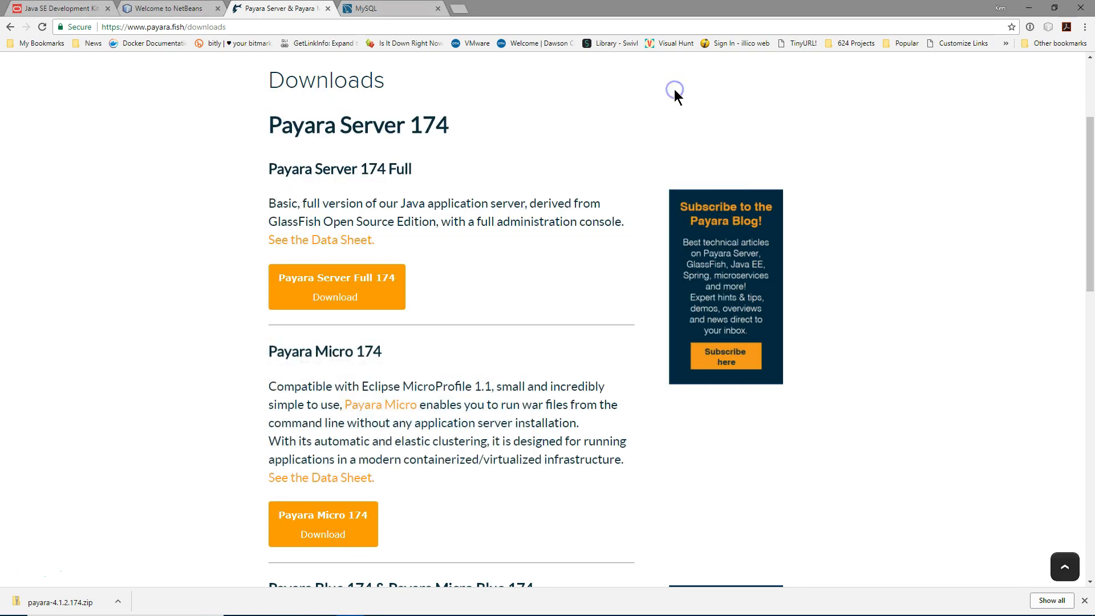
left_click(1031, 9)
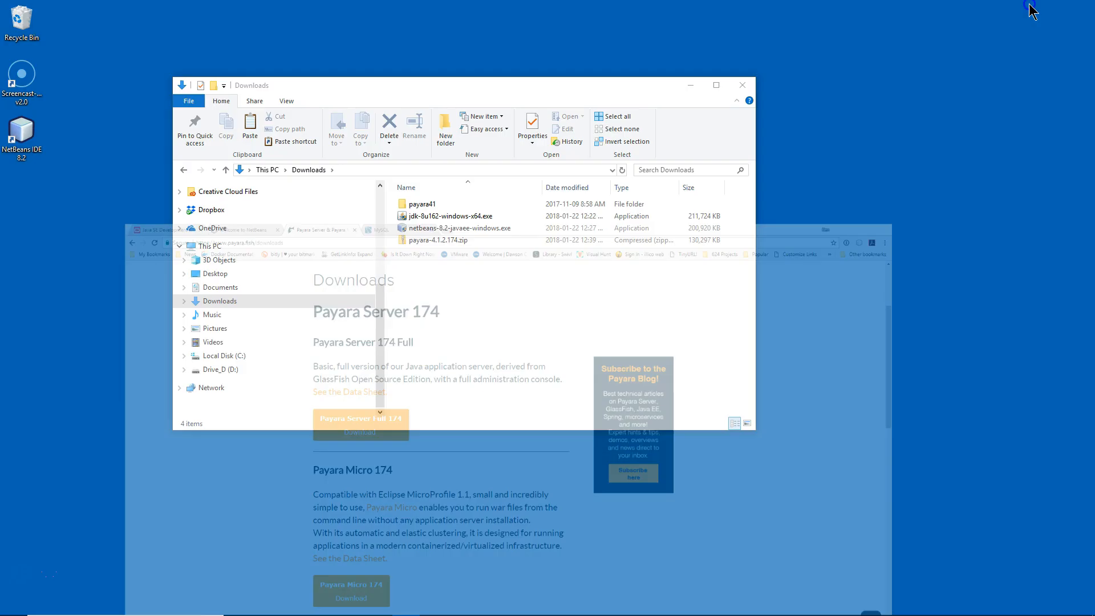
left_click(691, 85)
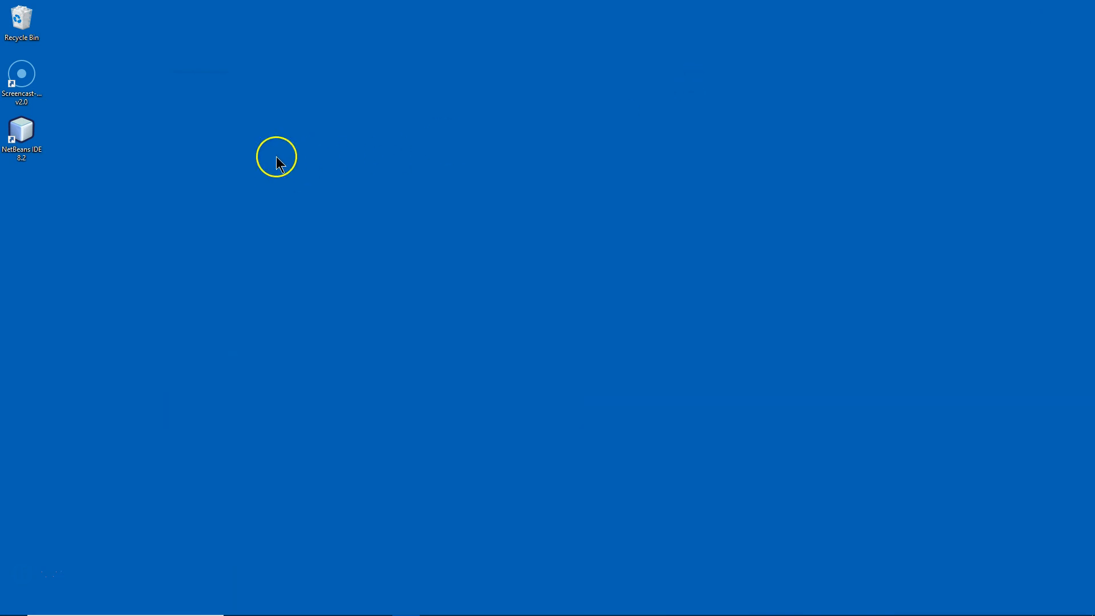
double_click(23, 133)
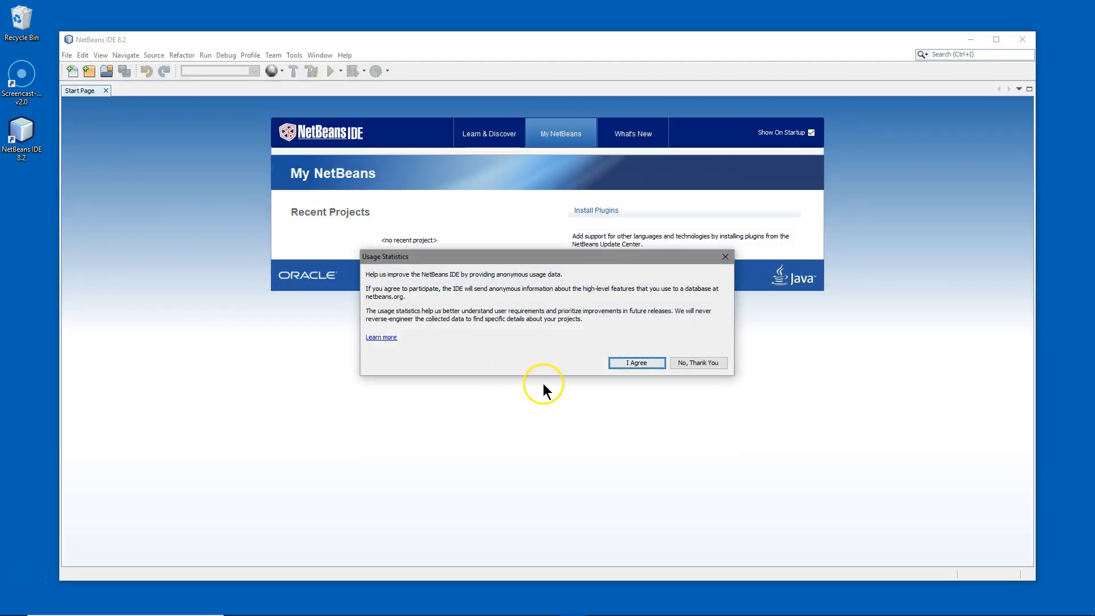
left_click(716, 362)
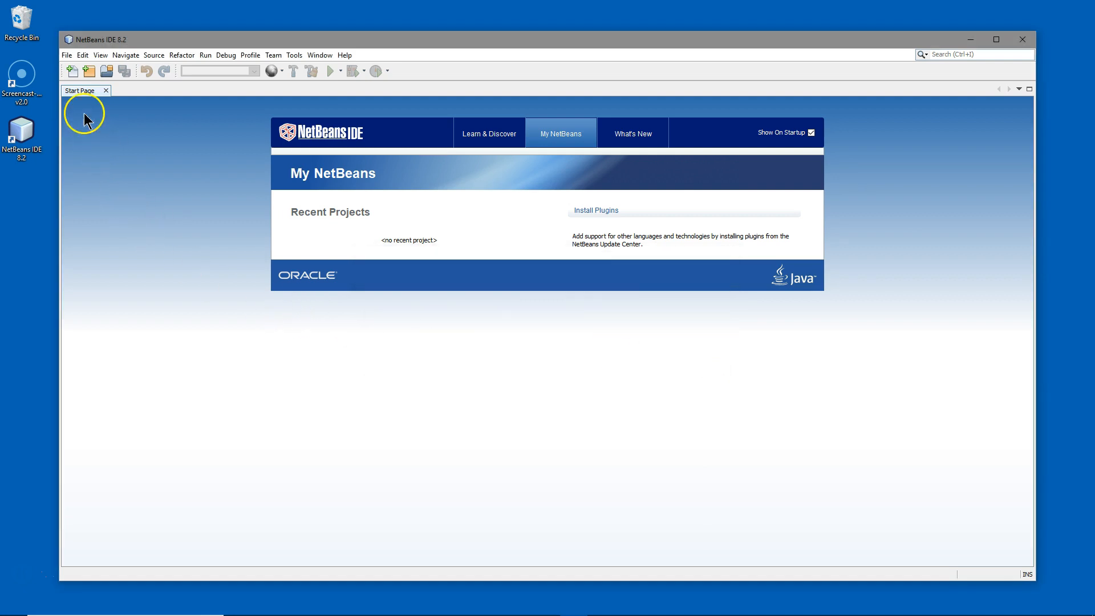
left_click(106, 91)
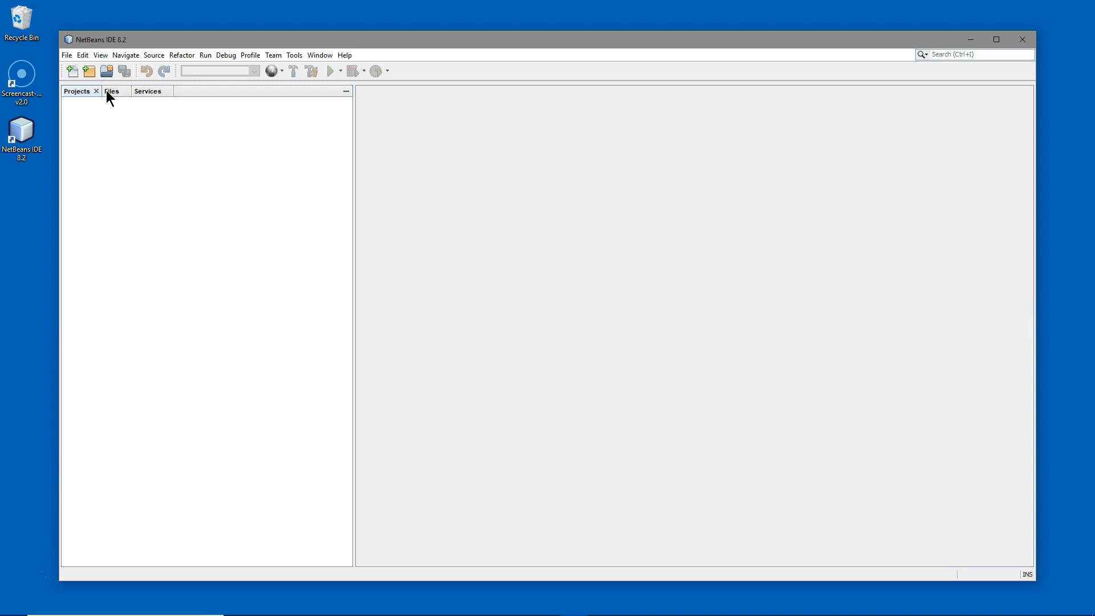
Step: Start GlassFish Server 4.1.1 from the Servers listed among the NetBeans services
left_click(151, 90)
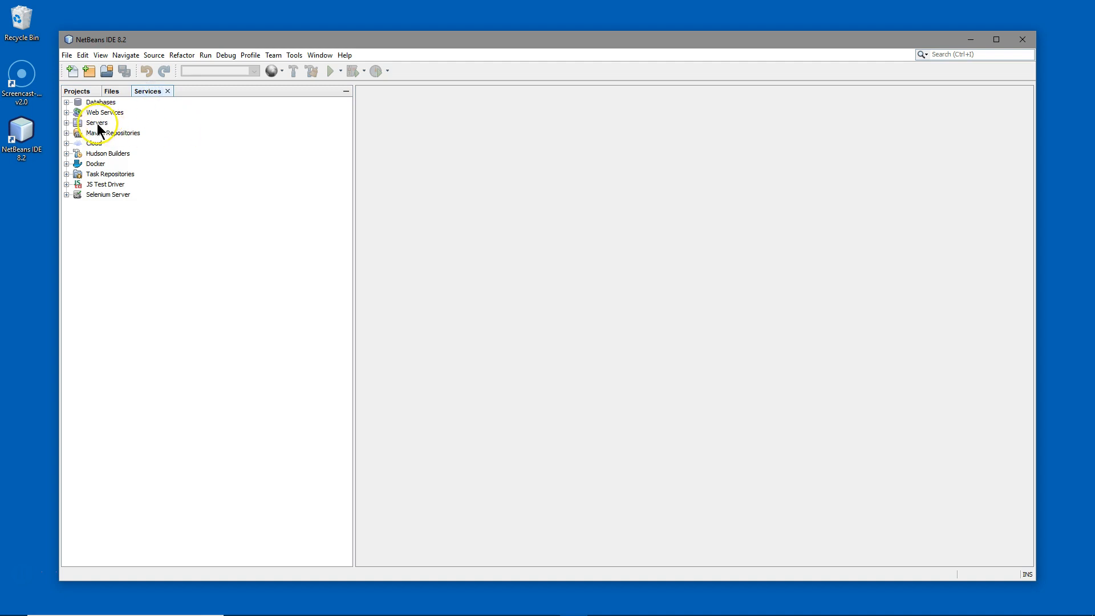
left_click(67, 123)
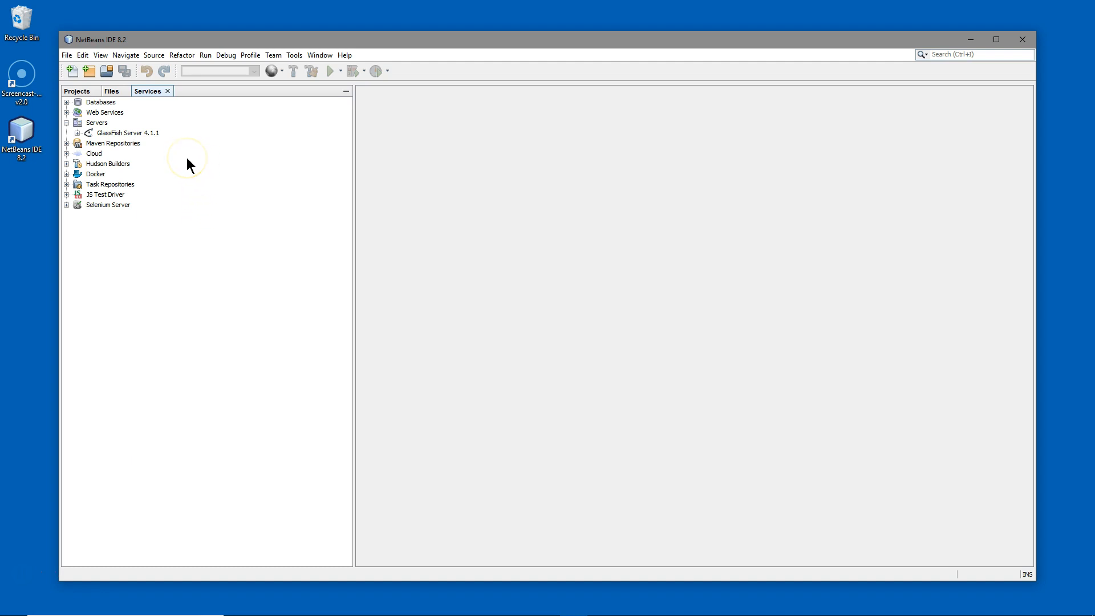
right_click(135, 131)
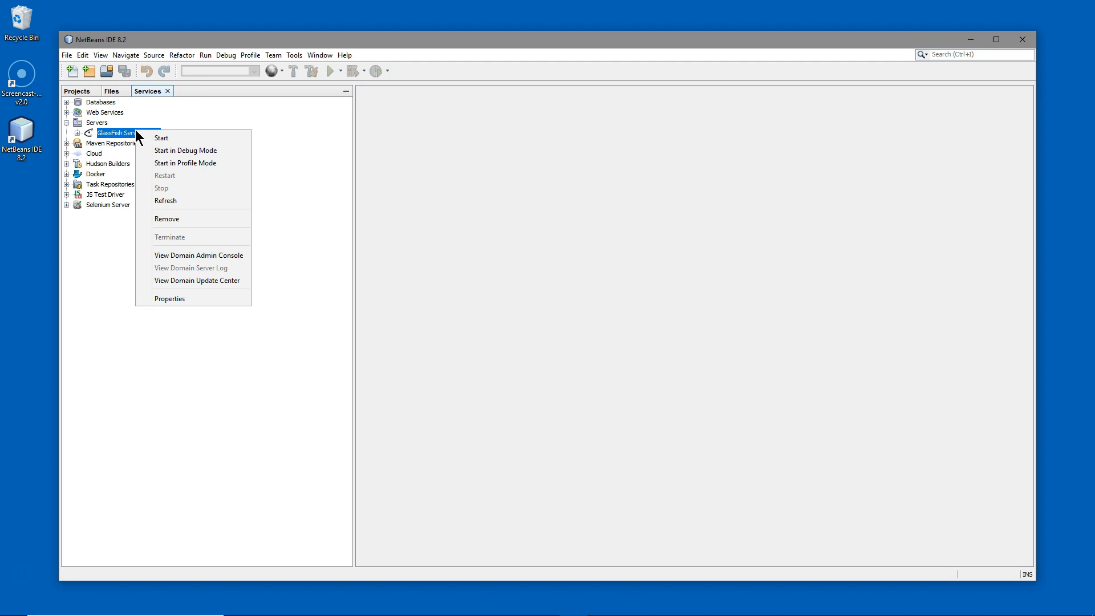
left_click(170, 138)
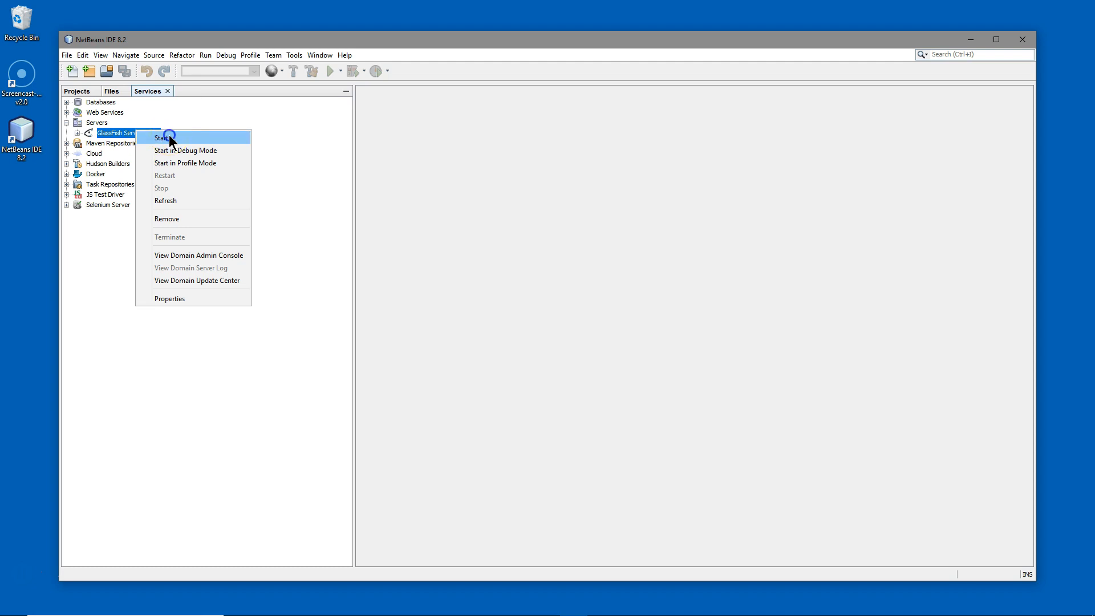
left_click(169, 137)
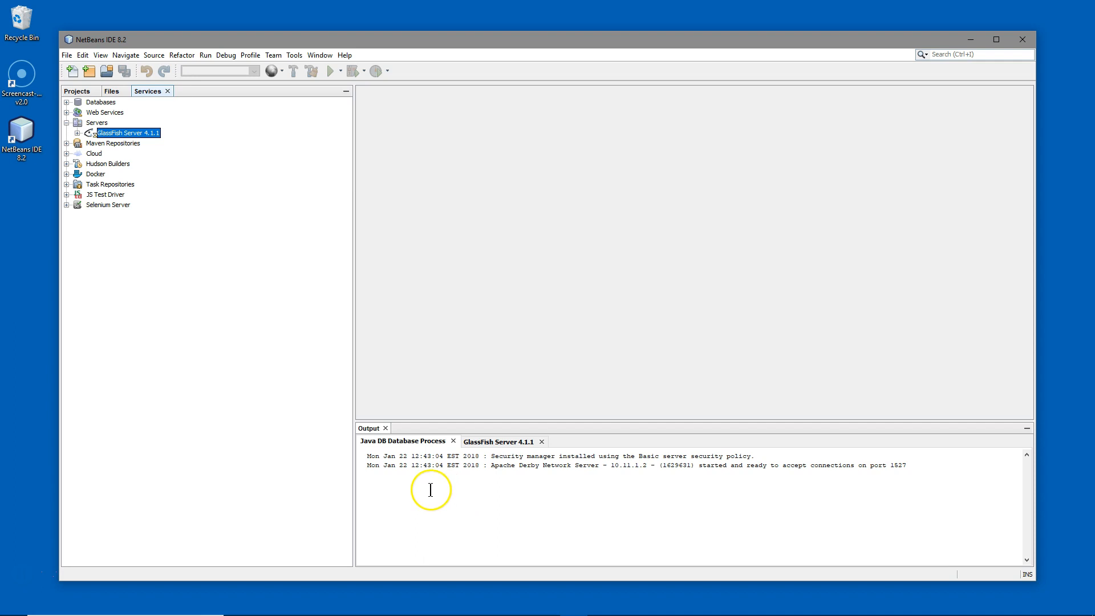
Step: Check the GlassFish Server 4.1.1 output log and the server's contents, and exit NetBeans
left_click(491, 442)
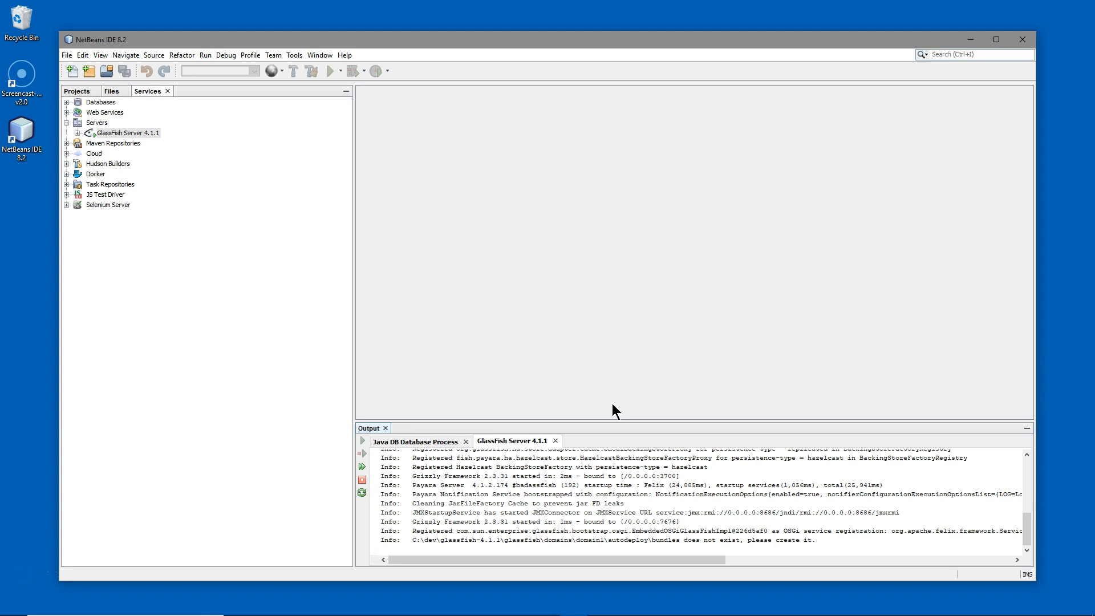
left_click(695, 475)
left_click(77, 133)
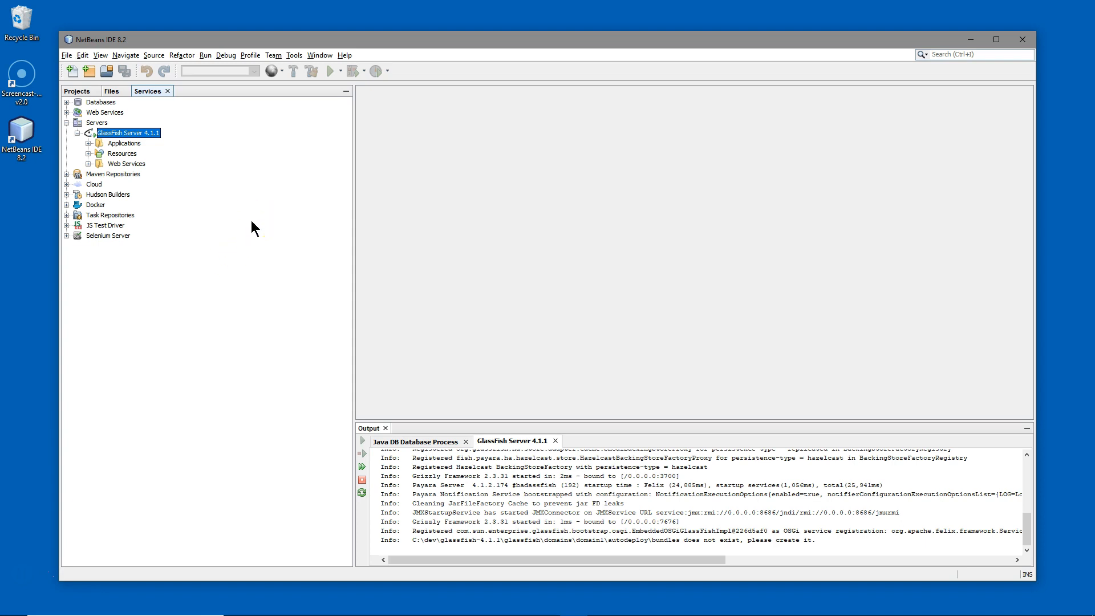
left_click(1024, 40)
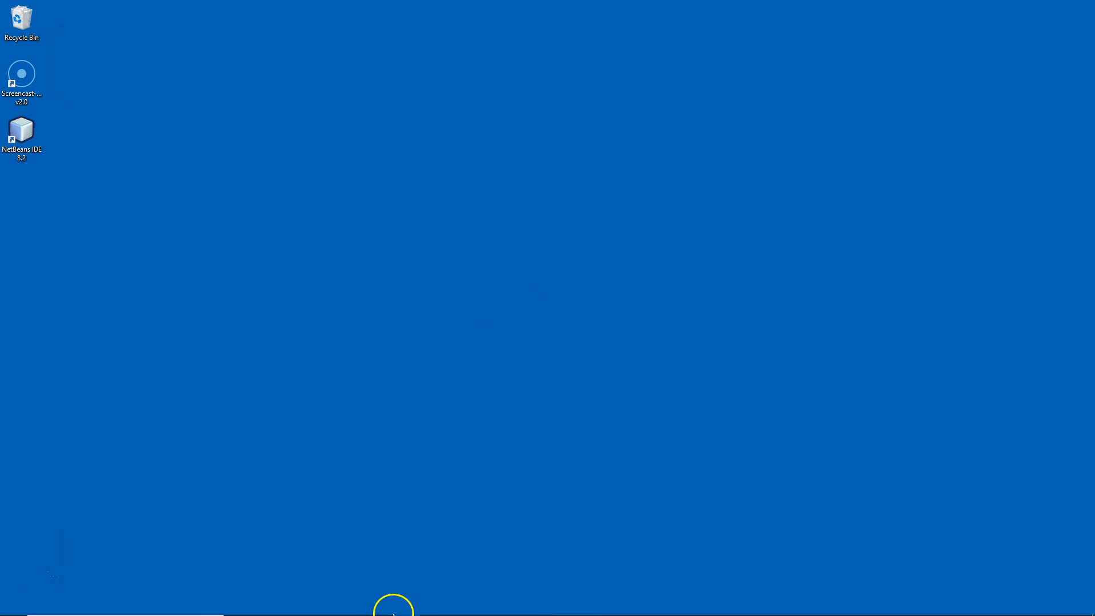
Step: Switch to Chrome and open the Downloads page of the MySQL website
mouse_move(394, 615)
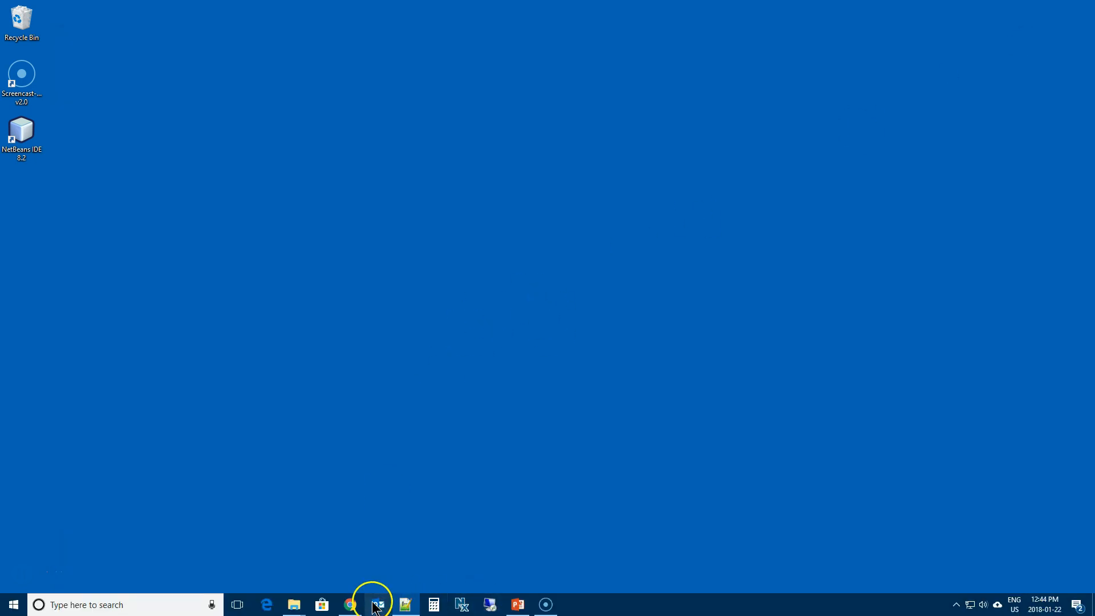
left_click(349, 605)
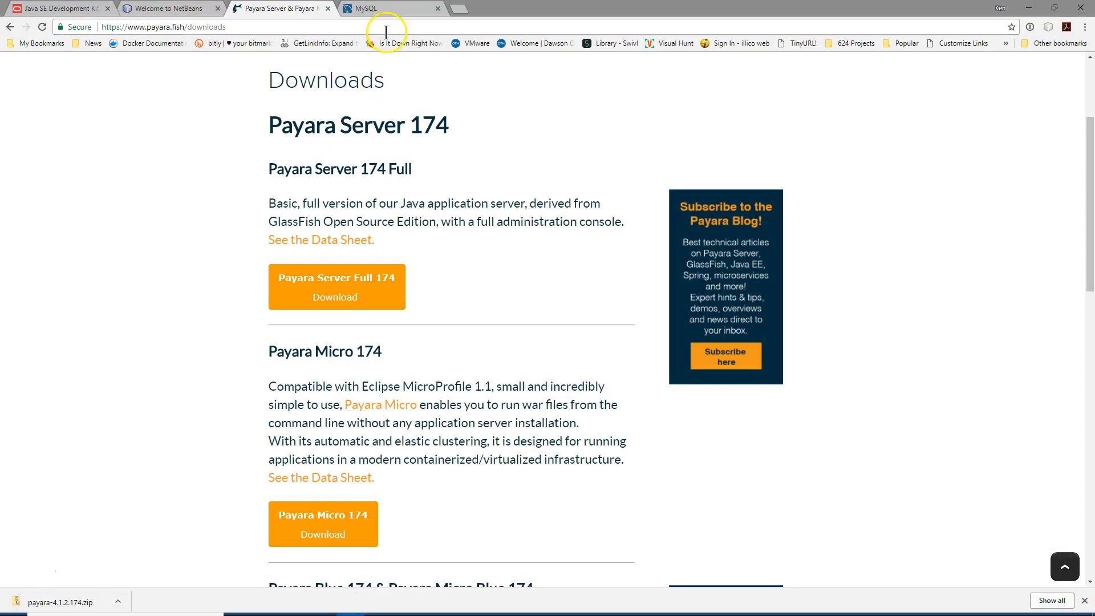
left_click(389, 8)
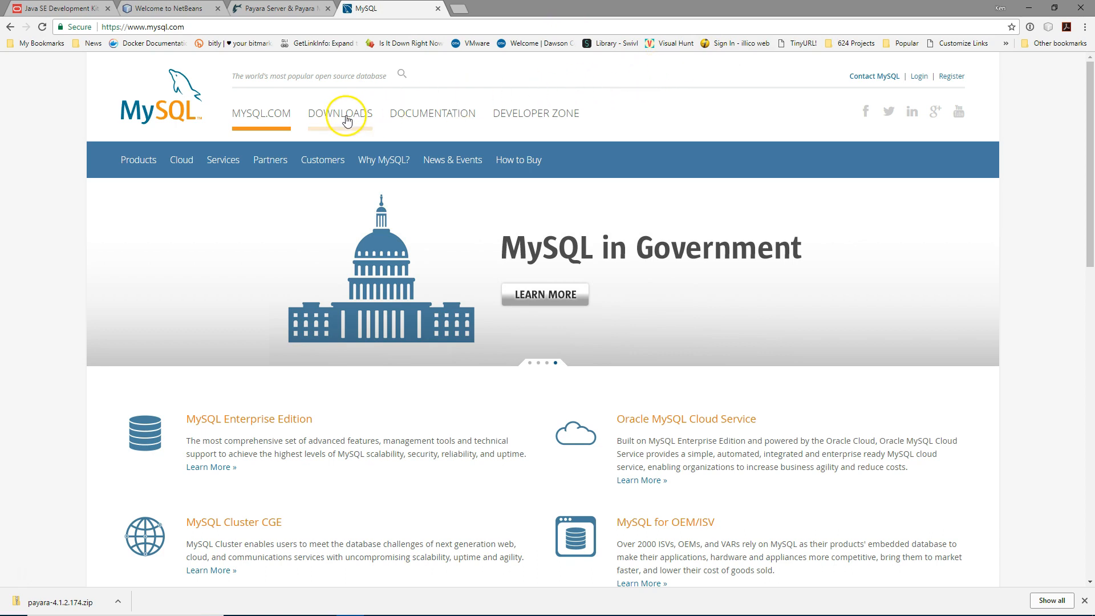
left_click(345, 117)
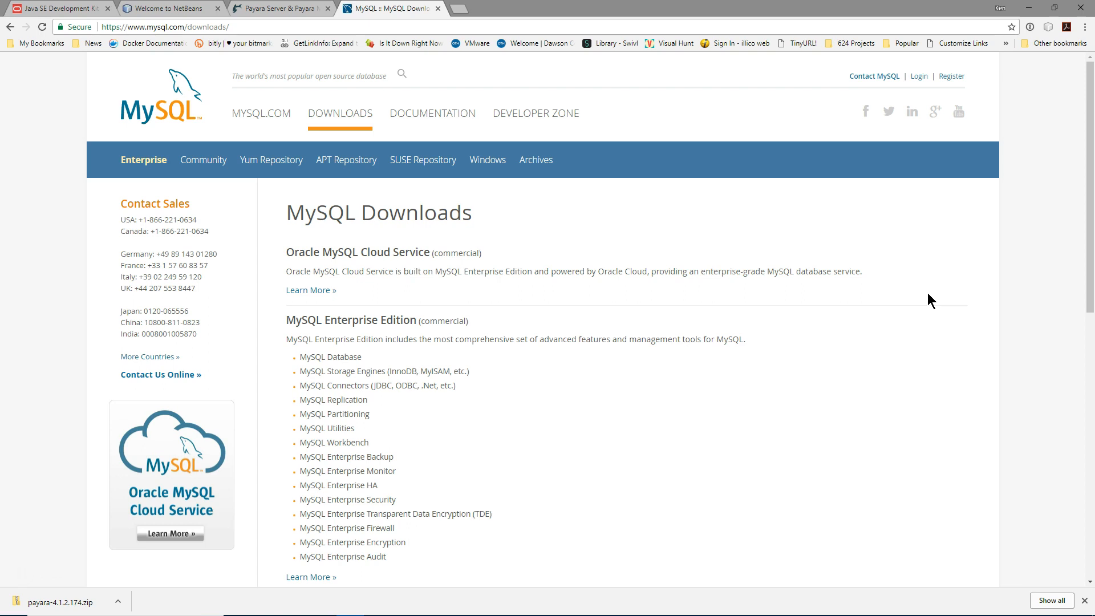
Step: Go to the MySQL Community Edition (GPL) downloads and open the MySQL Community Server download page
scroll(928, 294, "down", 4)
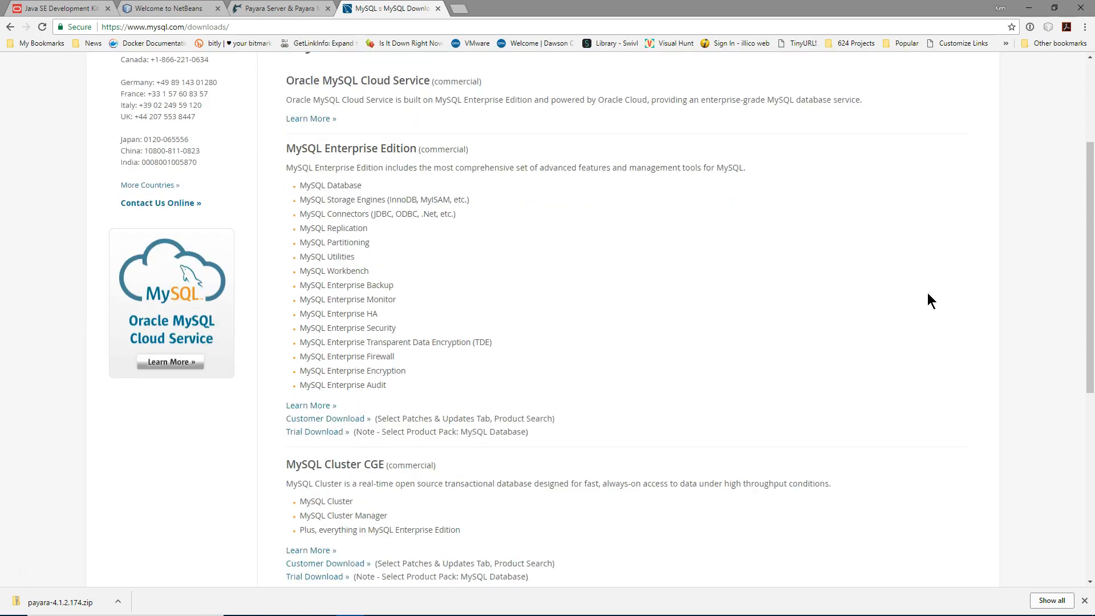
scroll(929, 301, "down", 4)
scroll(928, 301, "up", 6)
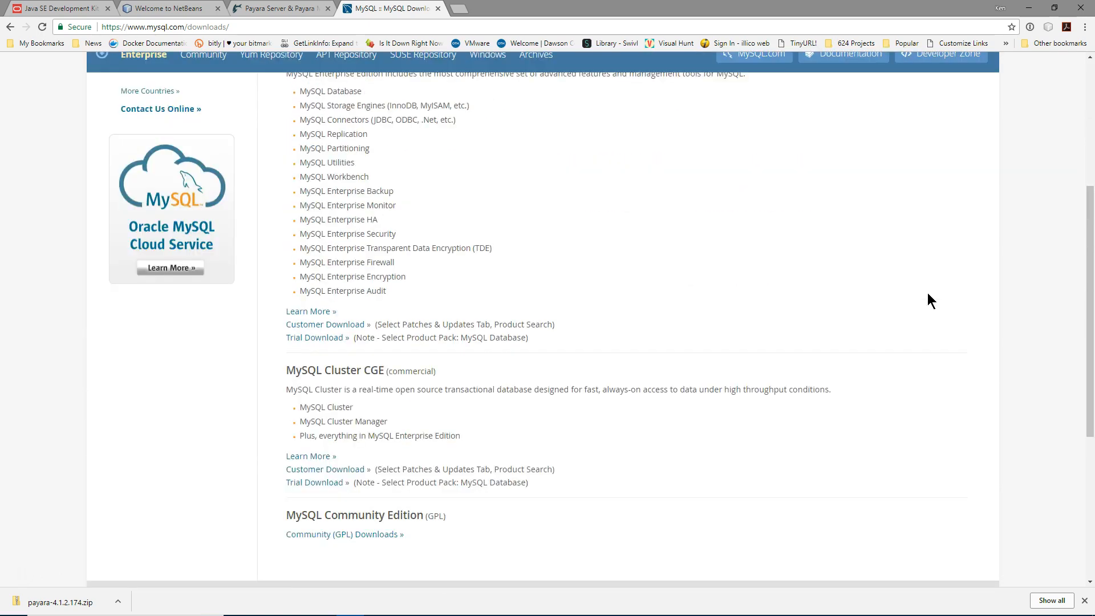
scroll(928, 294, "down", 4)
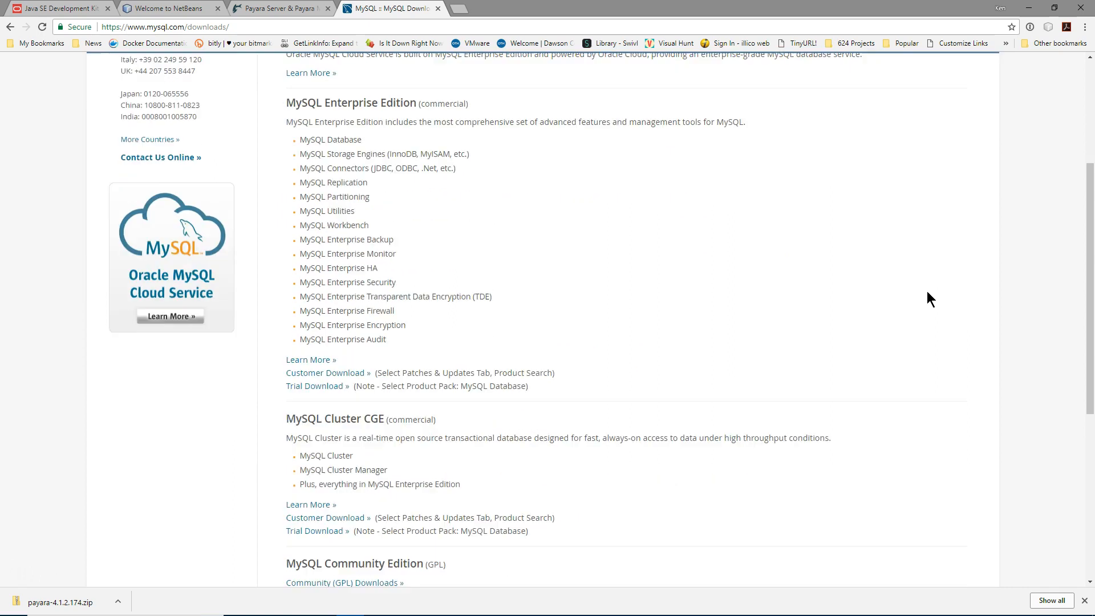
scroll(927, 293, "down", 1)
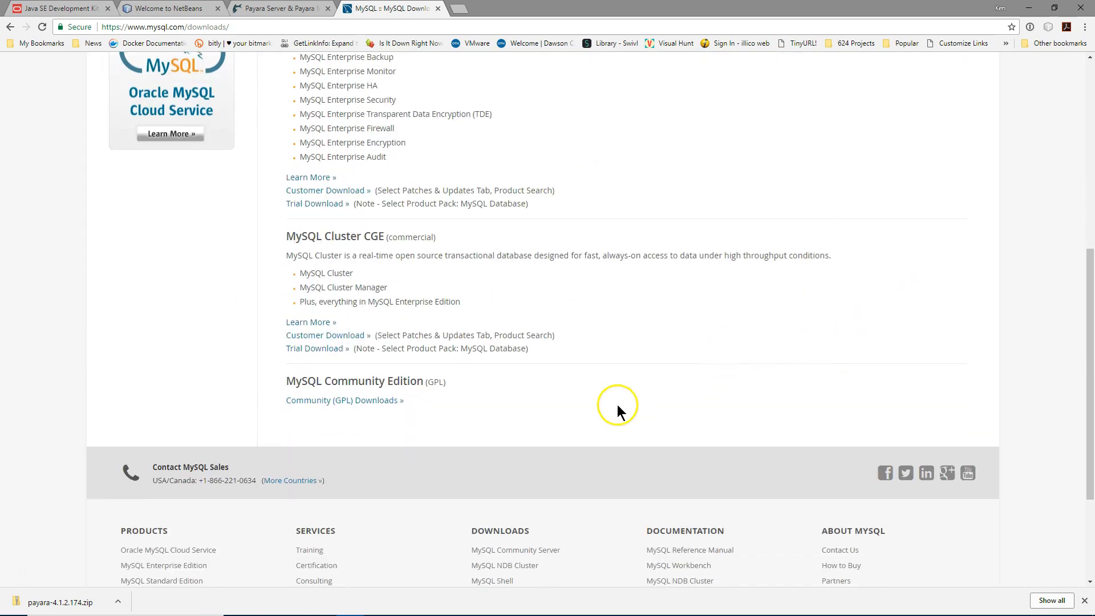
left_click(373, 402)
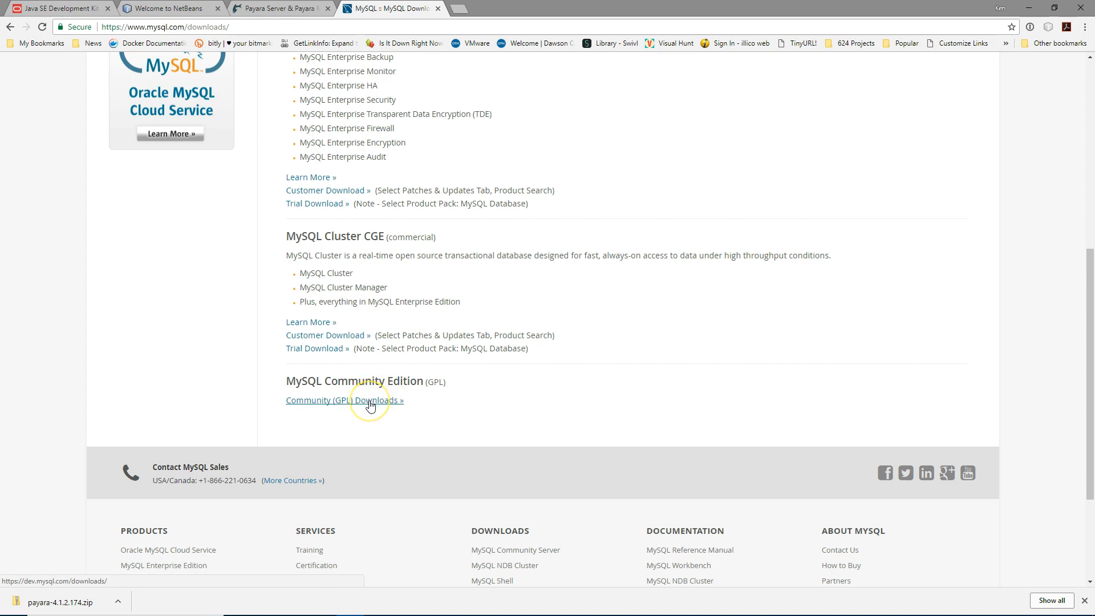
left_click(369, 402)
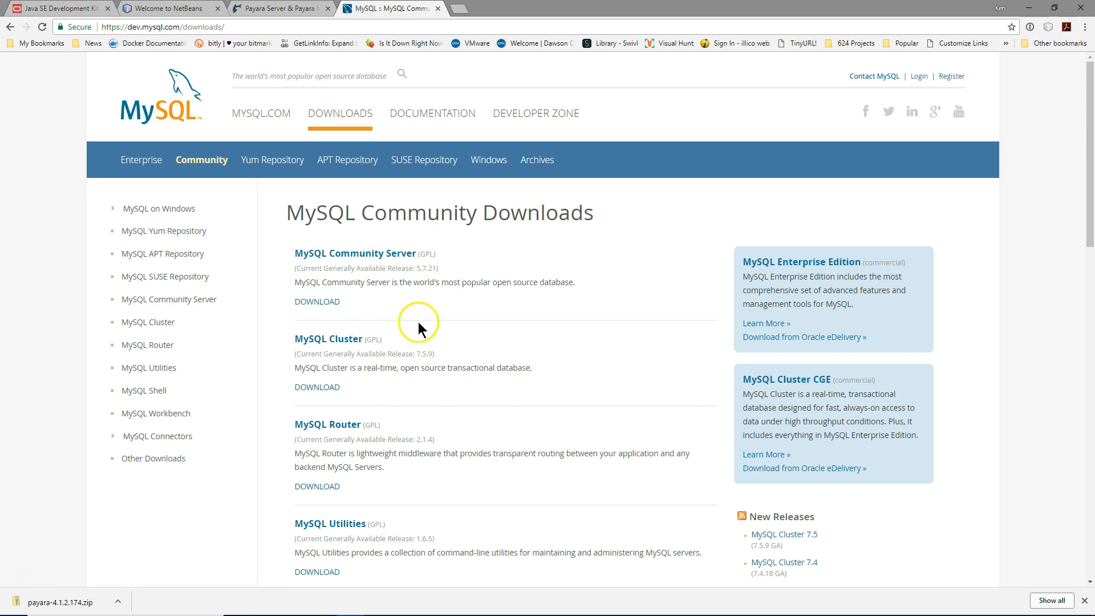
left_click(320, 304)
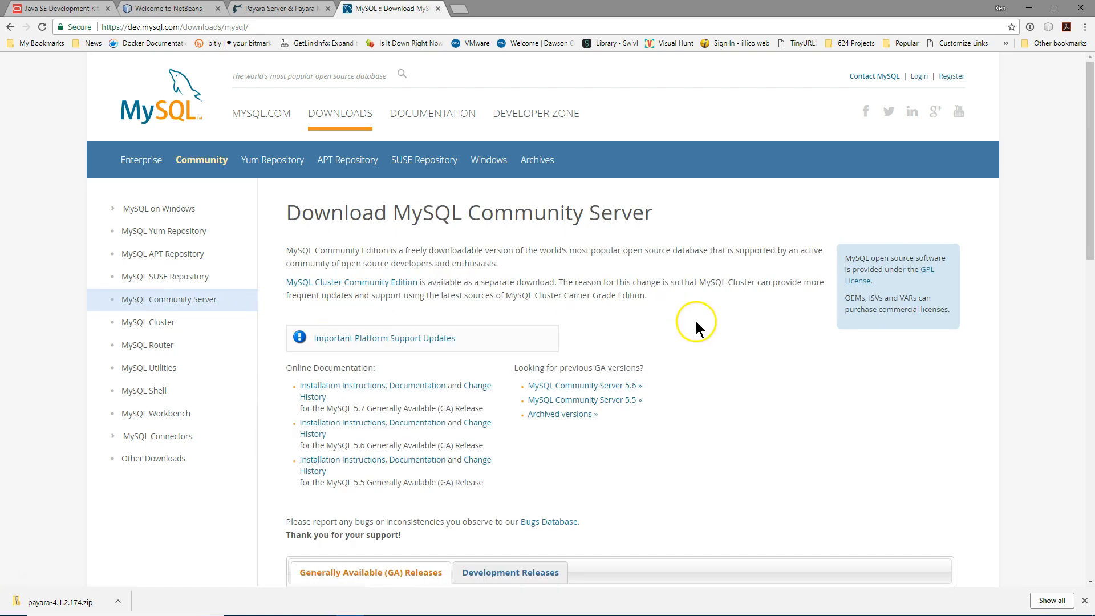
Step: Open the MySQL Installer for Windows download page and find the MySQL Installer 5.7.21 packages
scroll(713, 331, "down", 4)
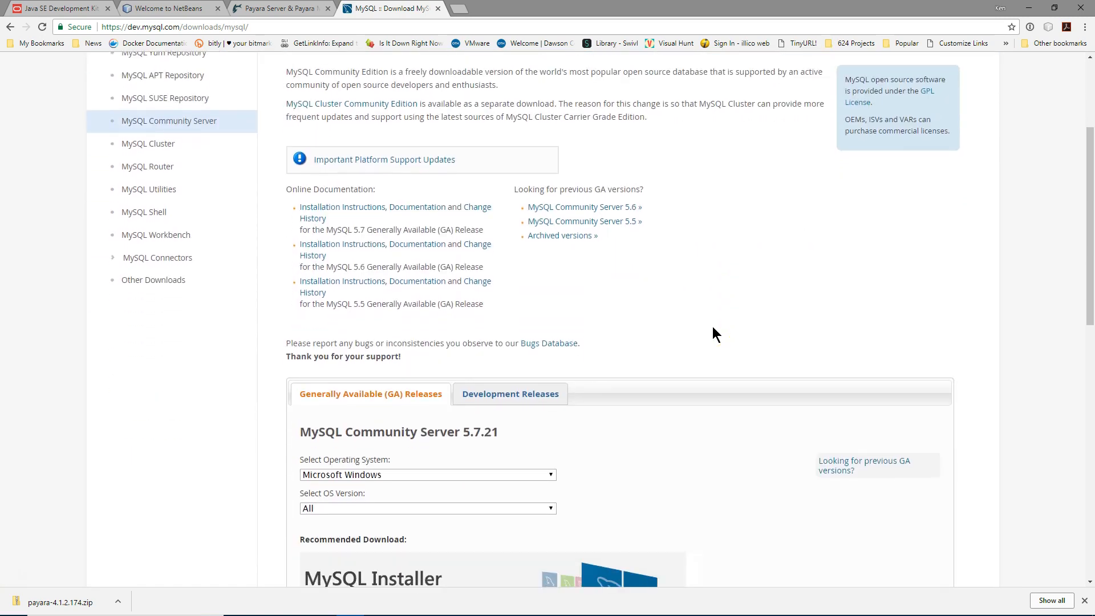
scroll(713, 327, "down", 4)
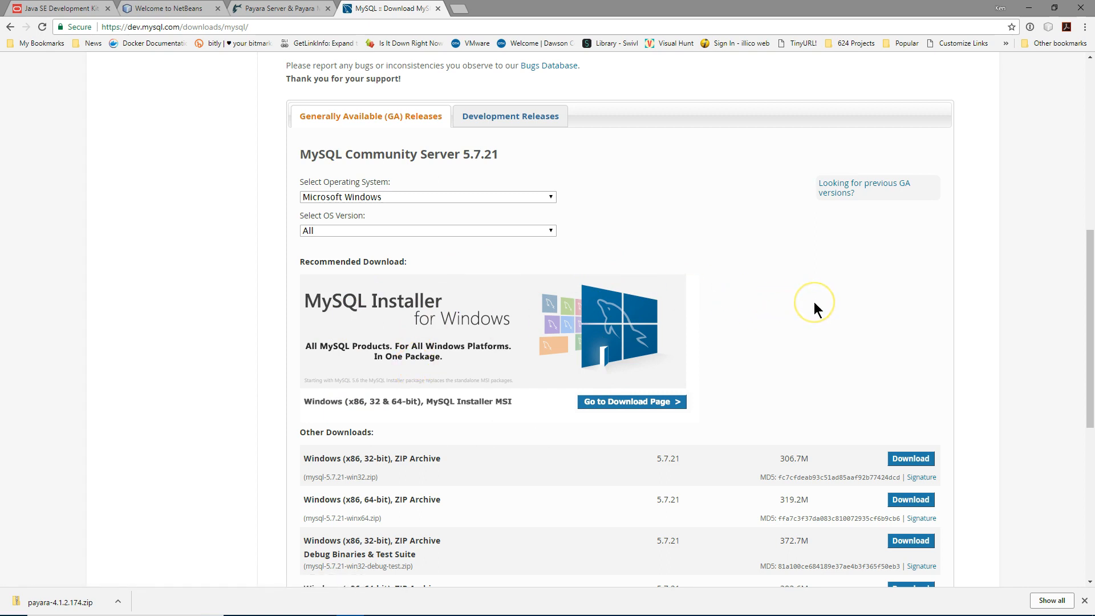
left_click(443, 322)
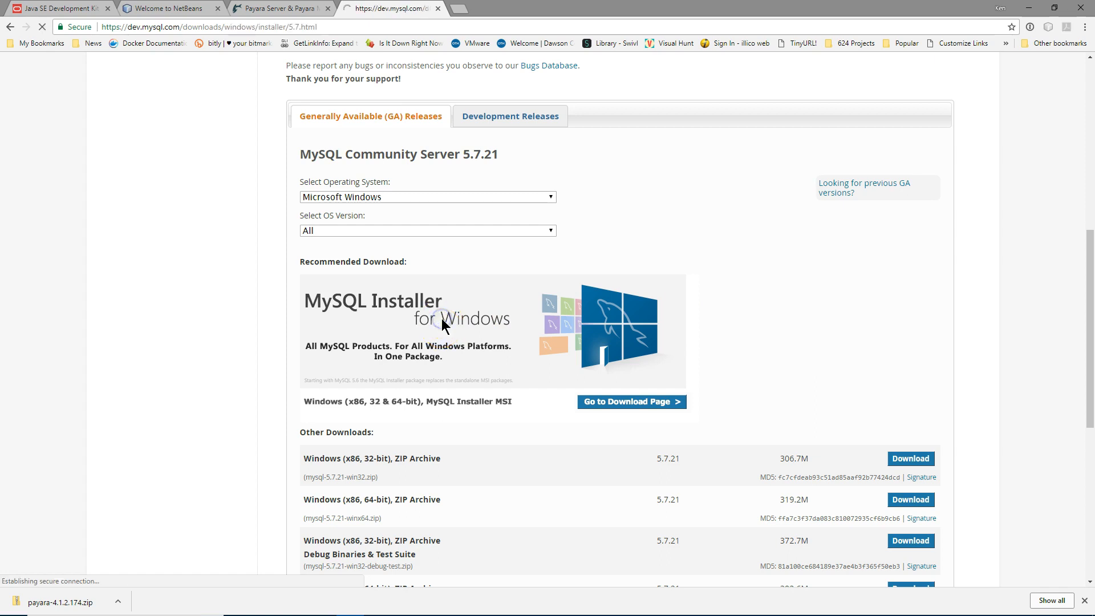
scroll(442, 321, "down", 6)
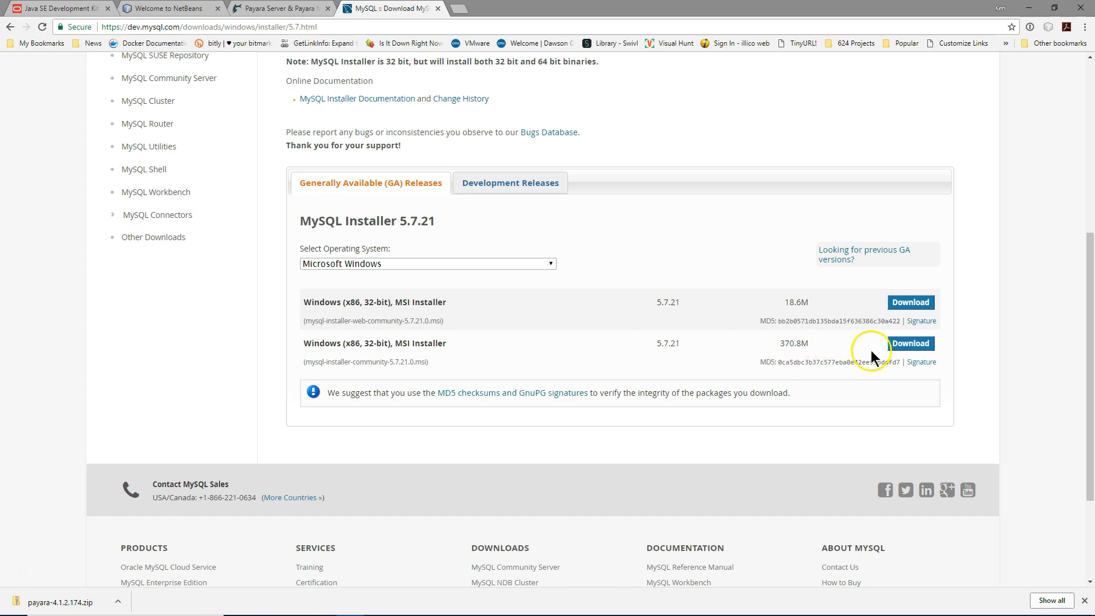
Step: Download the full mysql-installer-community-5.7.21.0.msi without logging in and save it to the Downloads folder
left_click(915, 348)
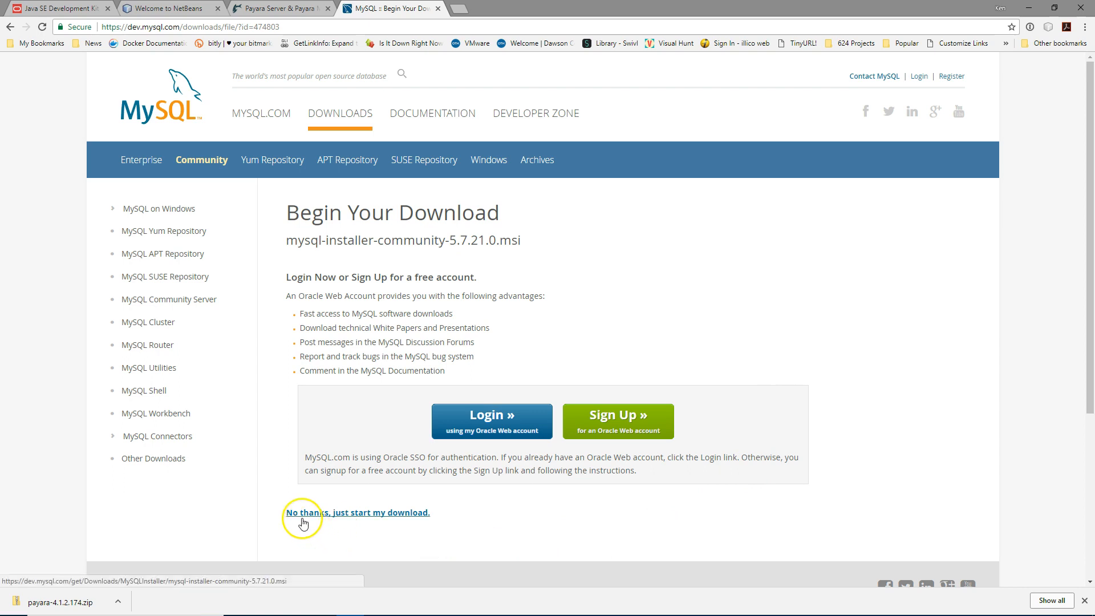
left_click(386, 512)
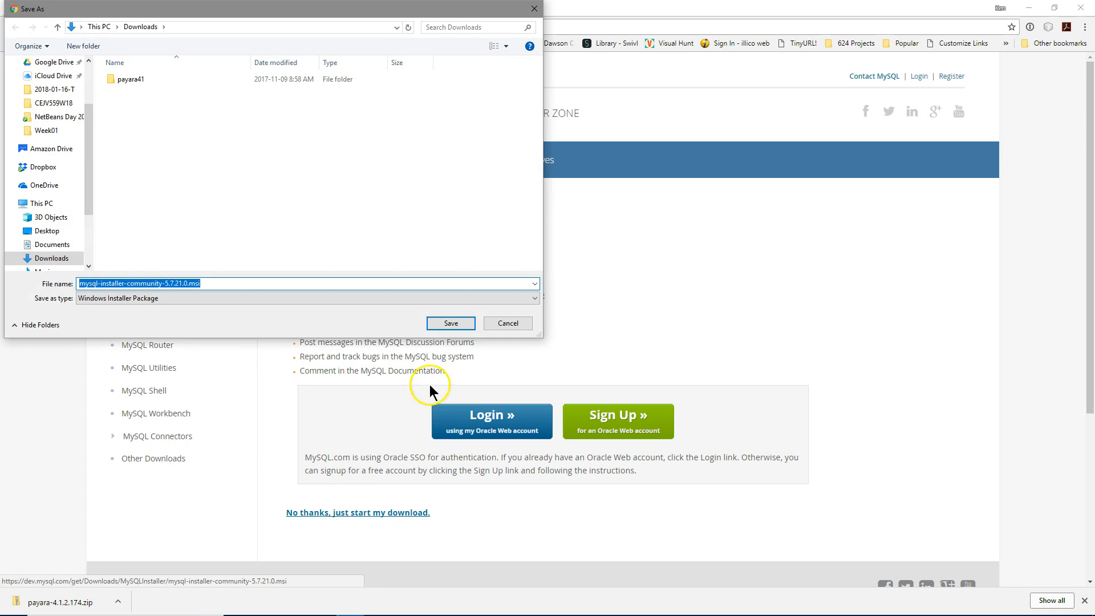
left_click(454, 322)
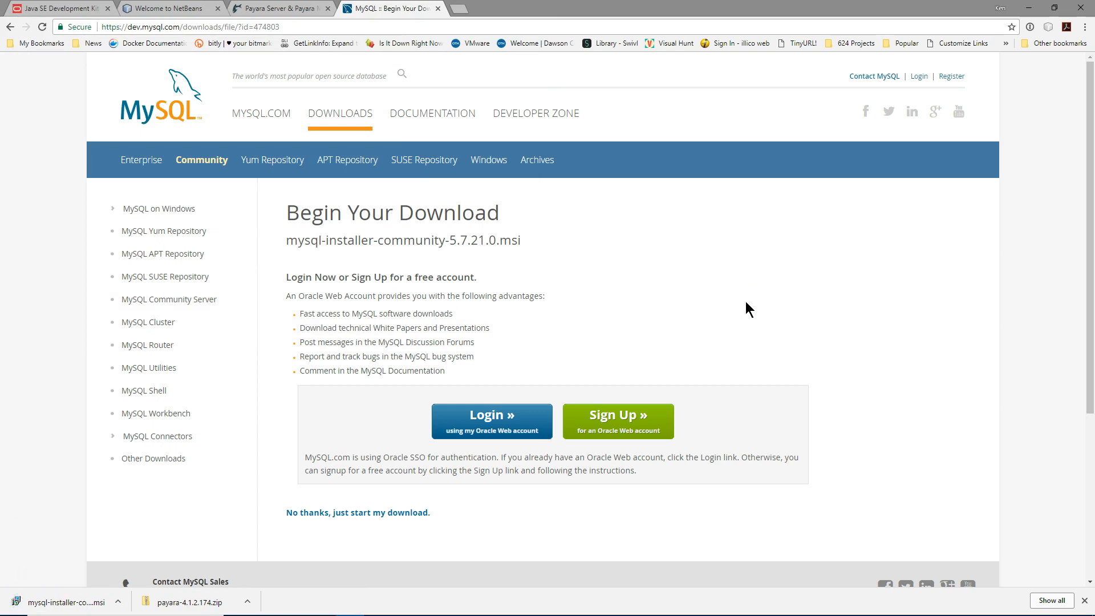
Step: Run the downloaded MySQL installer and accept its license terms to proceed to the setup types
left_click(237, 416)
left_click(57, 603)
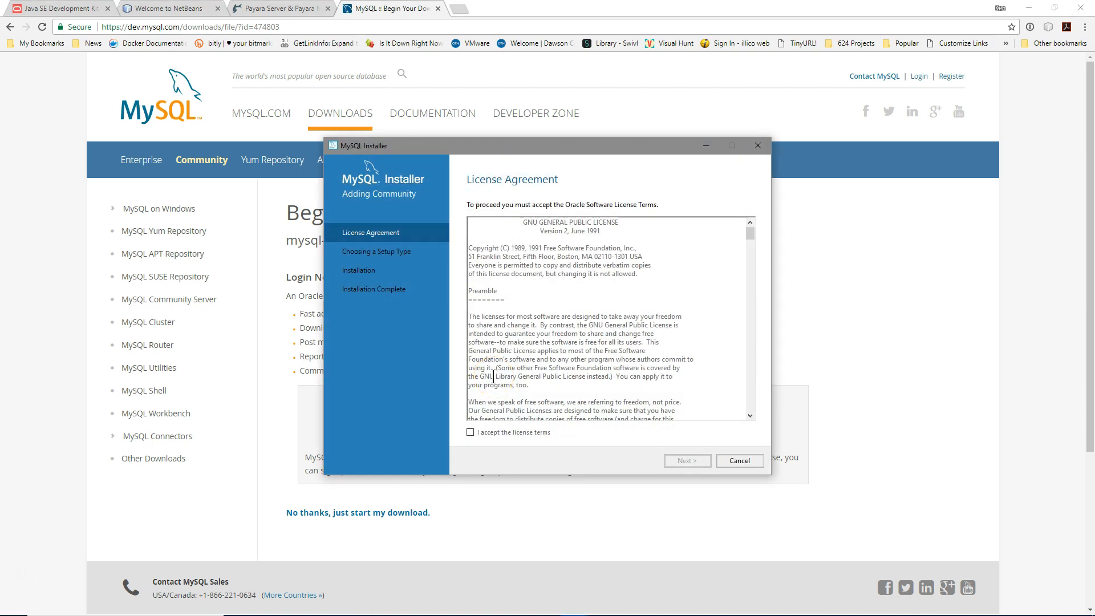
left_click(470, 432)
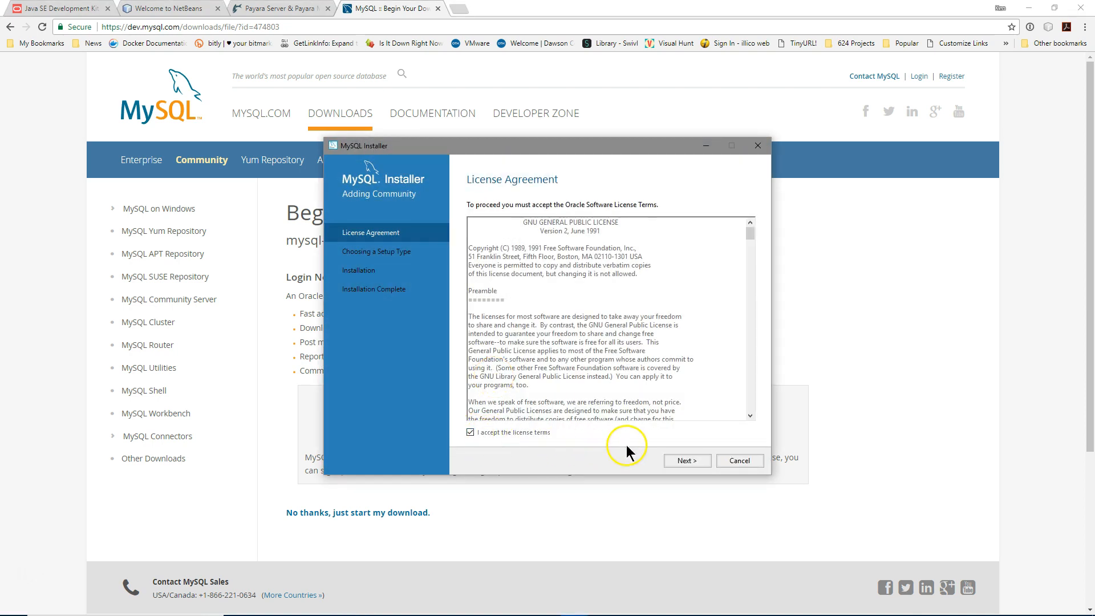
left_click(687, 461)
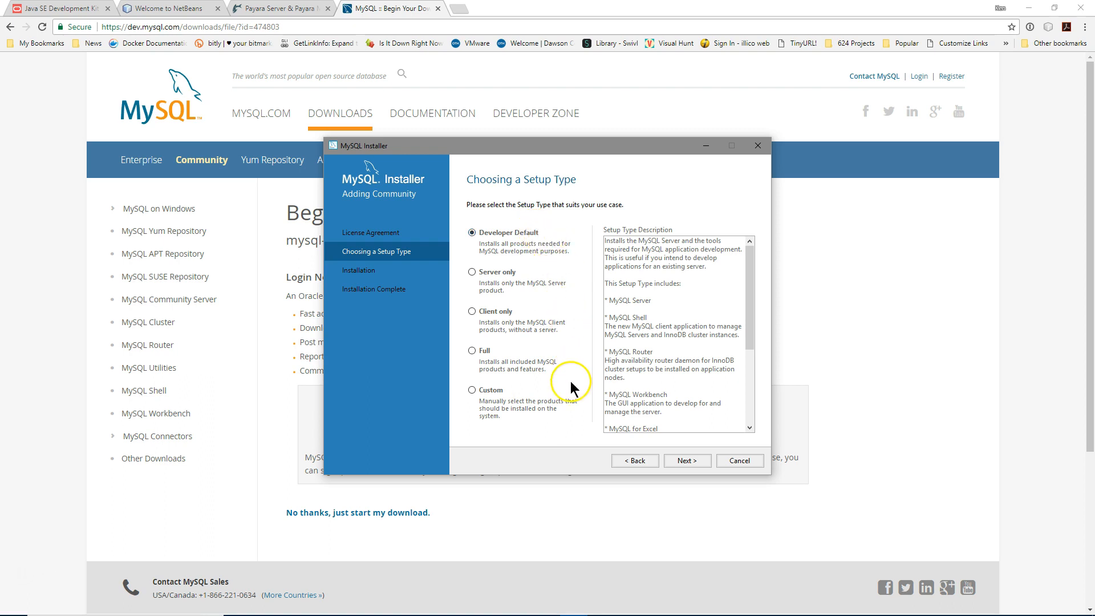
Step: Choose the Custom setup type and add MySQL Server 5.7.21 - X64 to the products to install
left_click(472, 390)
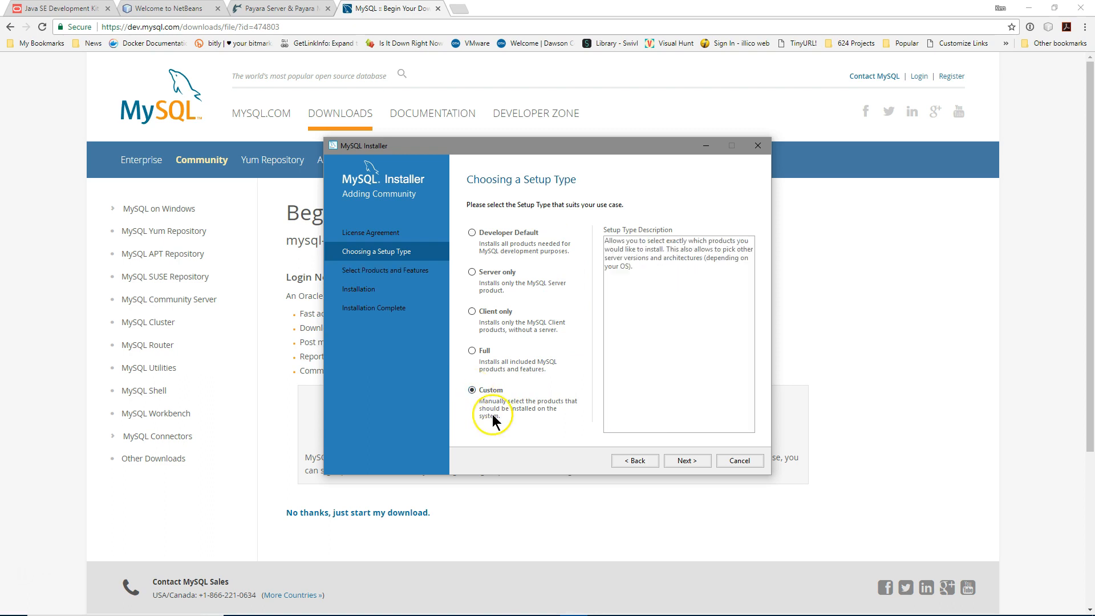
left_click(691, 461)
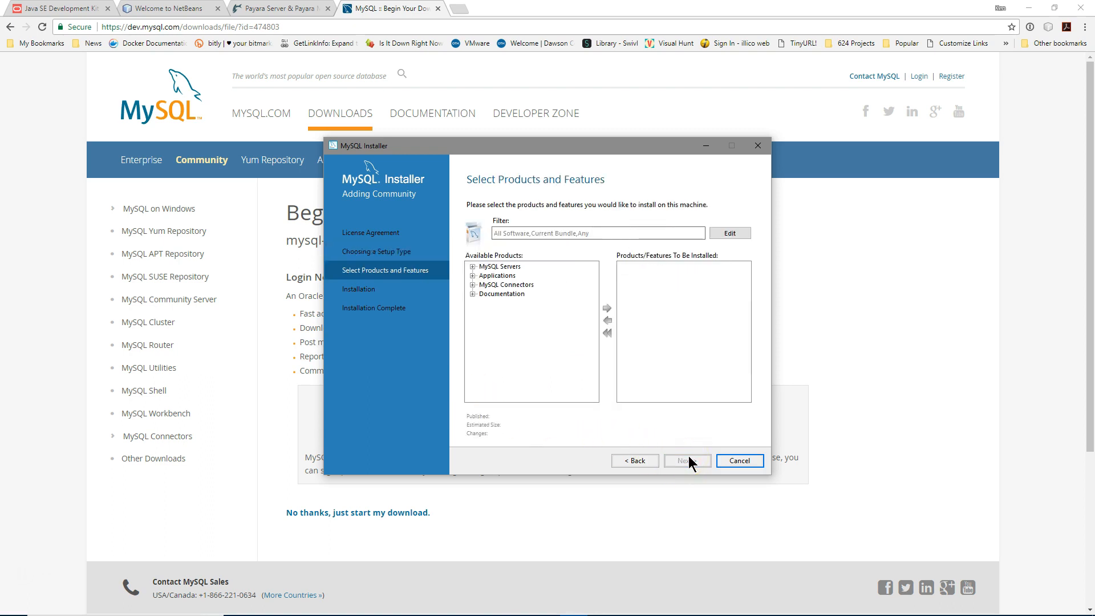
left_click(473, 266)
left_click(483, 275)
left_click(494, 285)
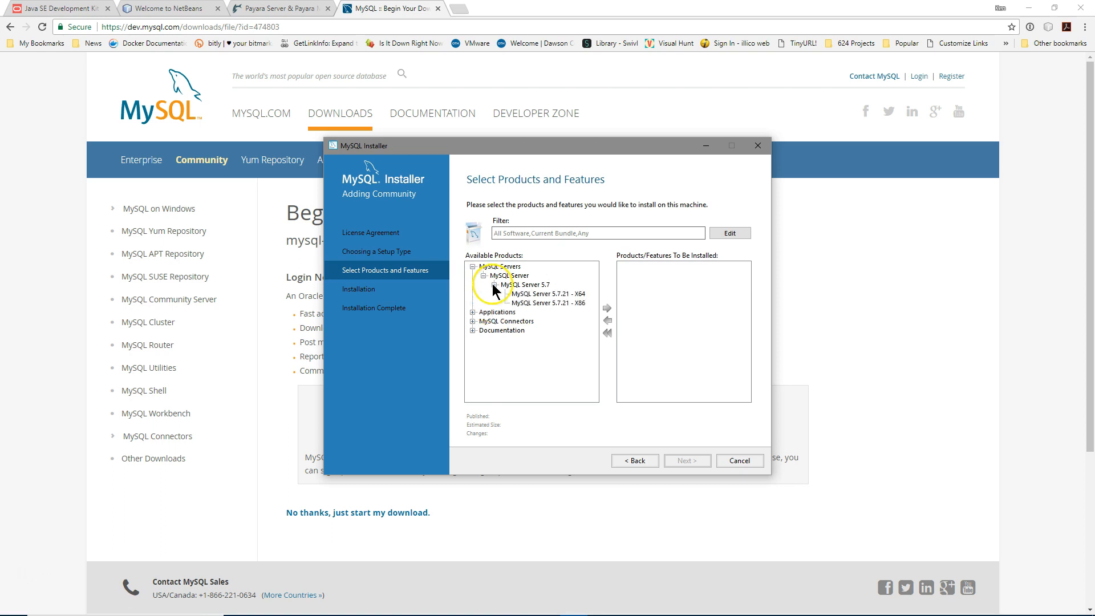
left_click(549, 293)
left_click(607, 308)
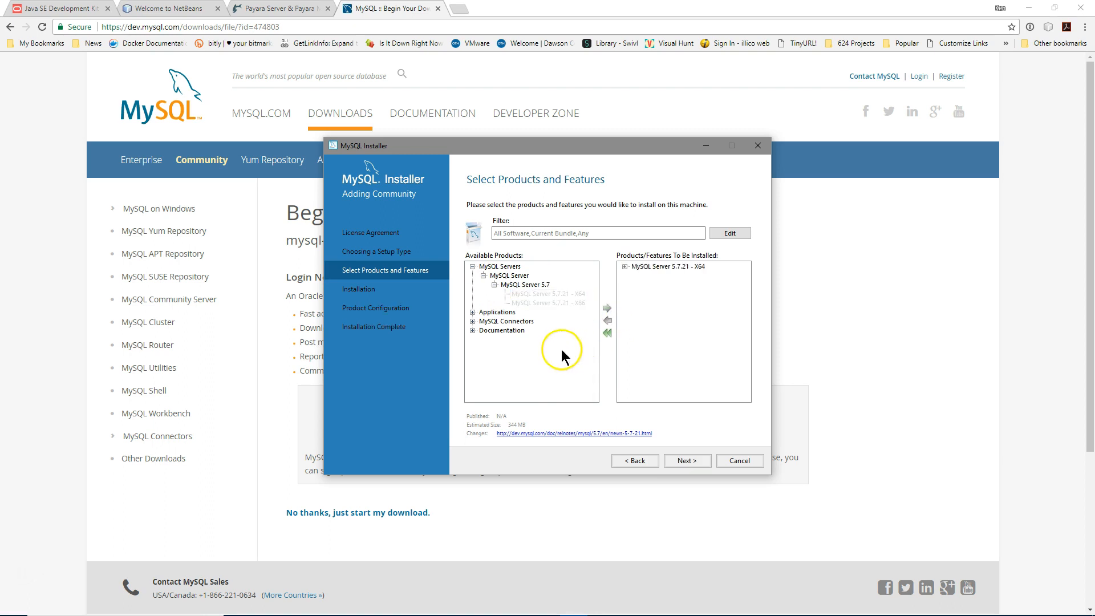
Step: Add MySQL Workbench 6.3.10 - X64 from the Applications group to the products to install
left_click(472, 313)
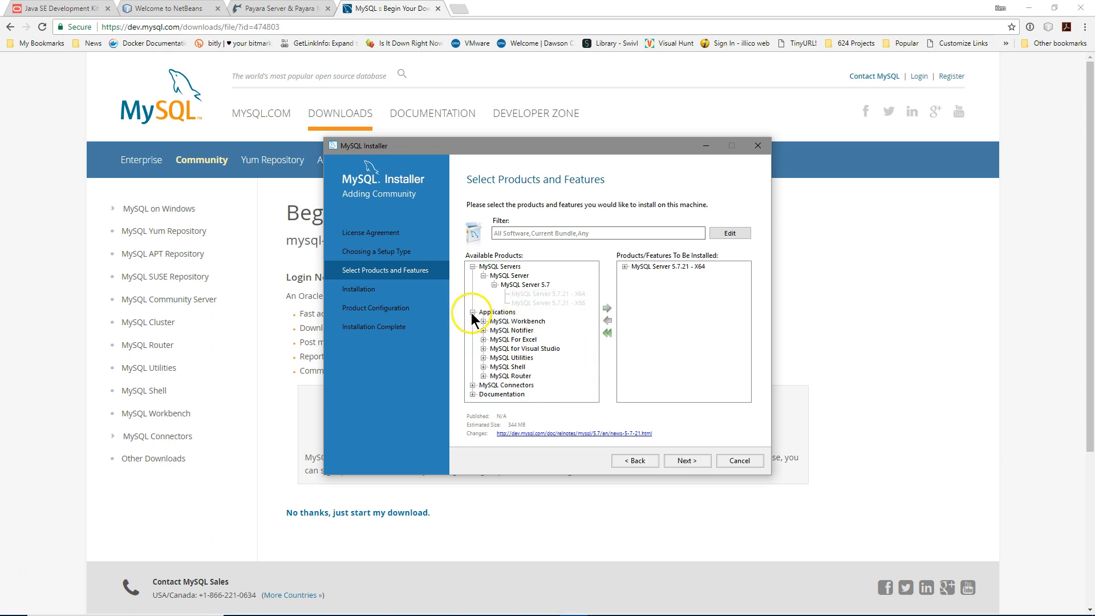
left_click(534, 322)
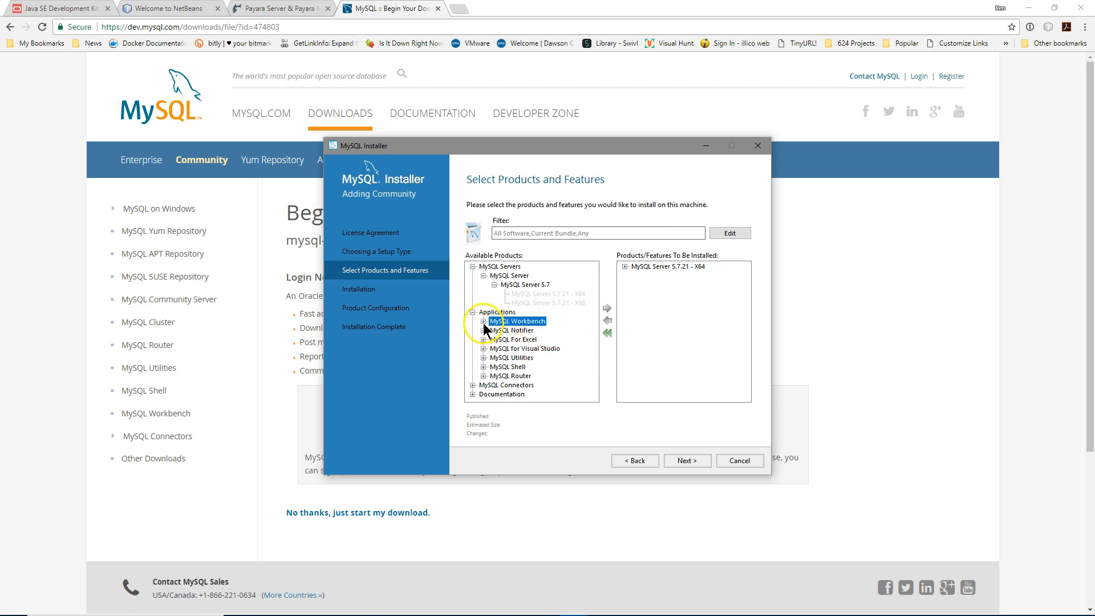
left_click(483, 322)
left_click(539, 331)
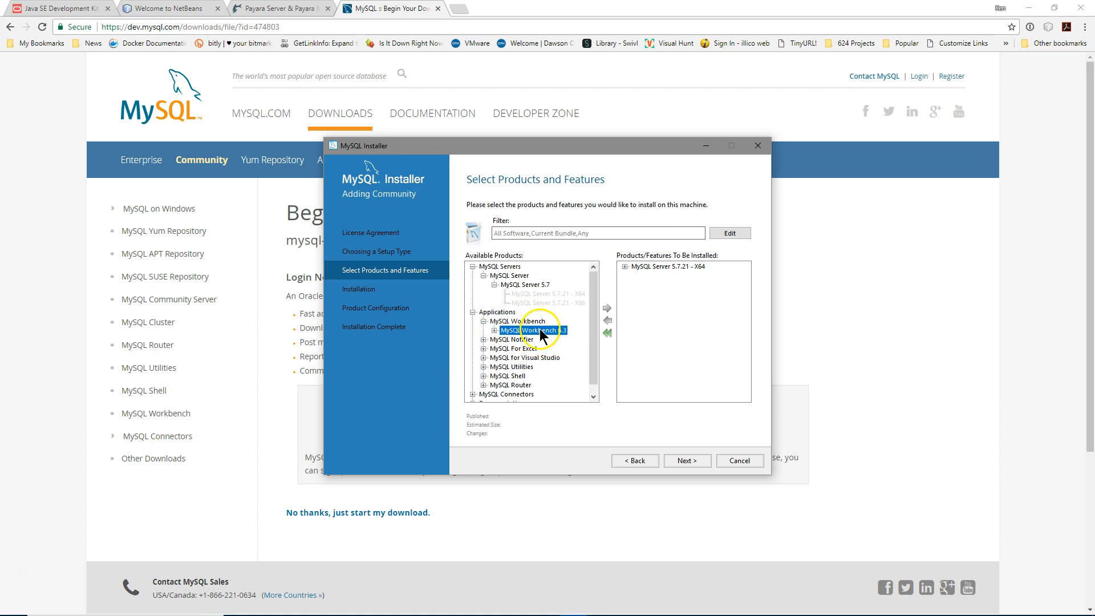
left_click(495, 330)
left_click(533, 340)
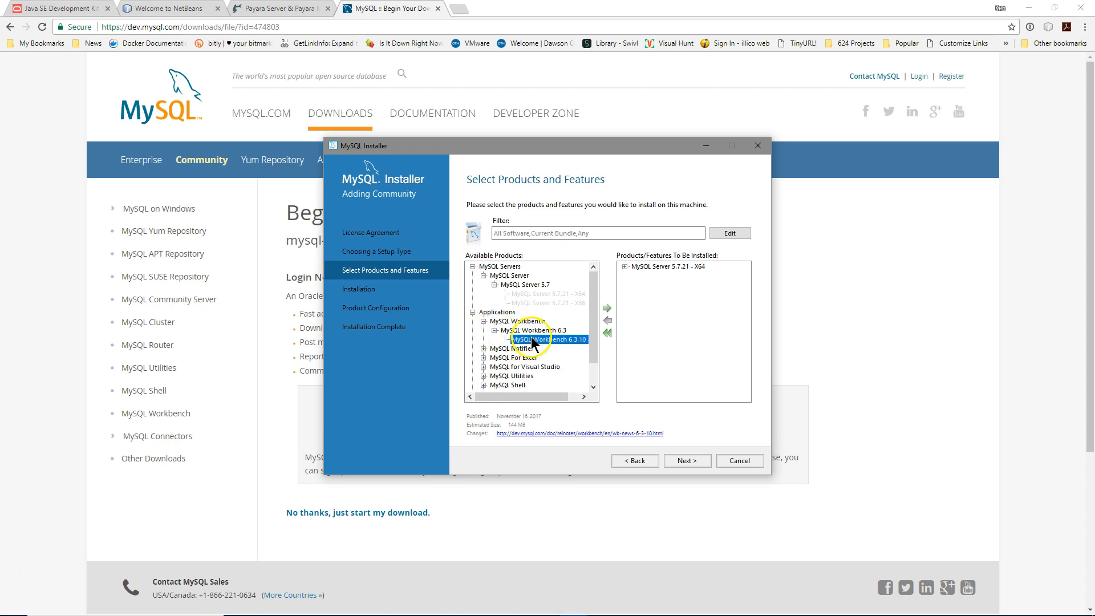
left_click(607, 308)
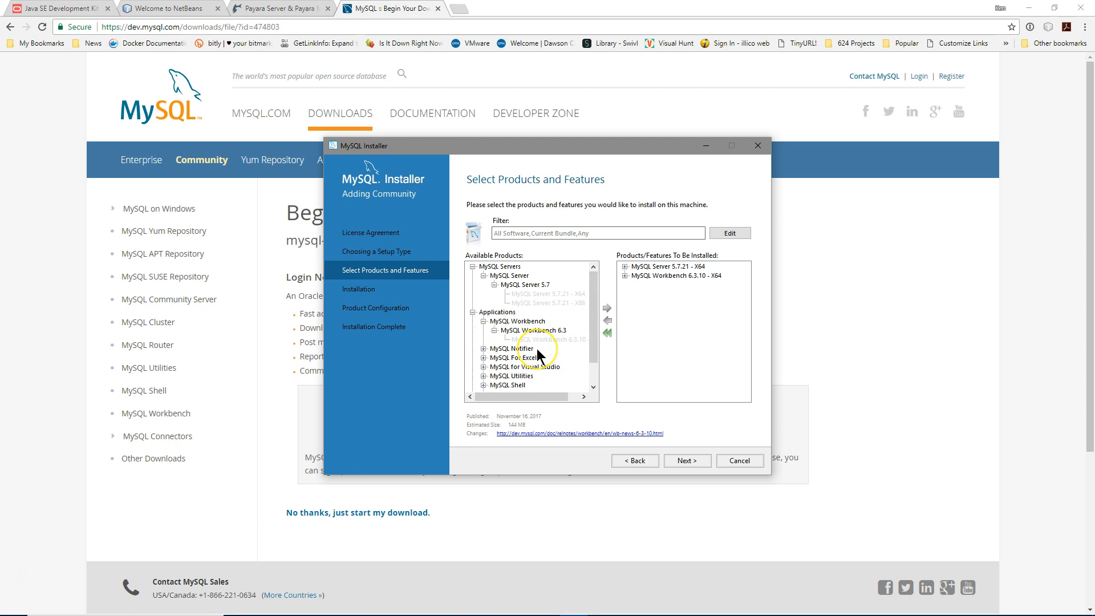
Step: Add MySQL Utilities 1.6.5 - X64 from the Applications group to the products to install
scroll(538, 356, "down", 1)
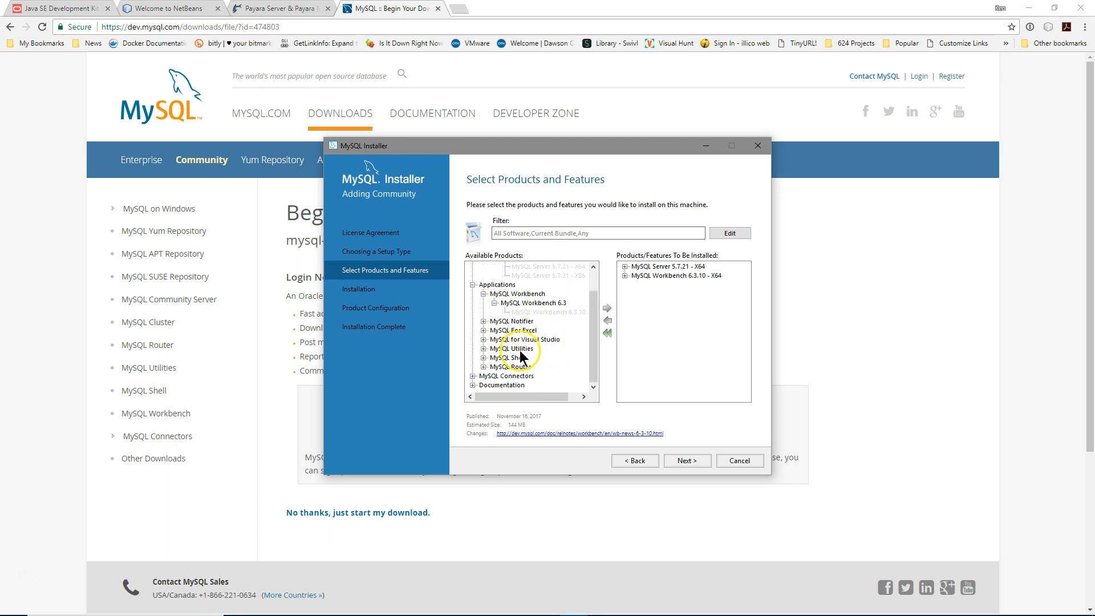
left_click(484, 349)
left_click(495, 358)
scroll(563, 355, "down", 1)
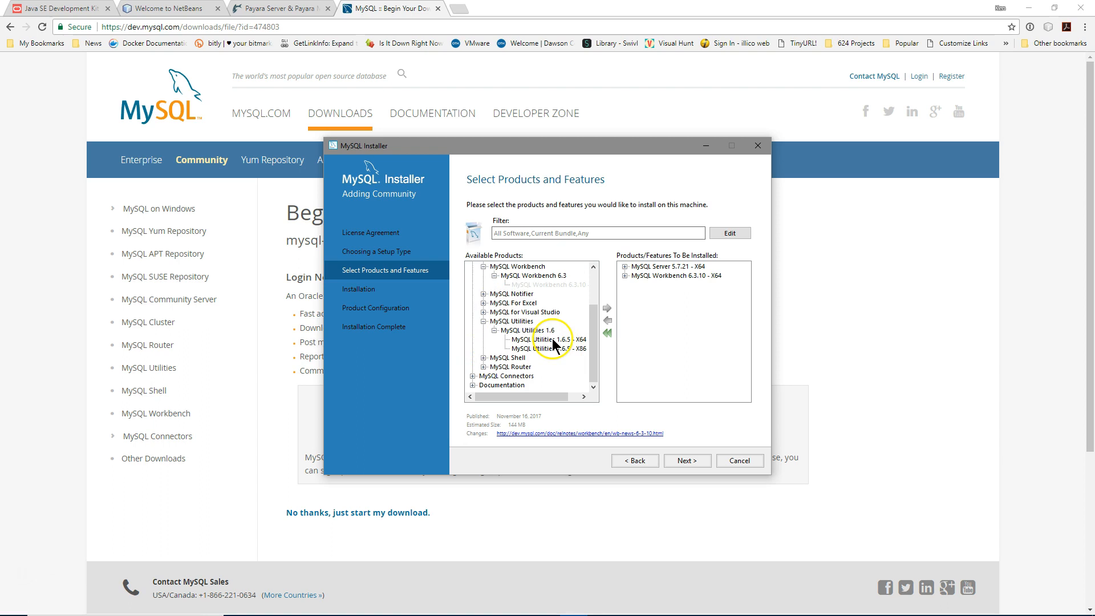
left_click(550, 339)
left_click(608, 310)
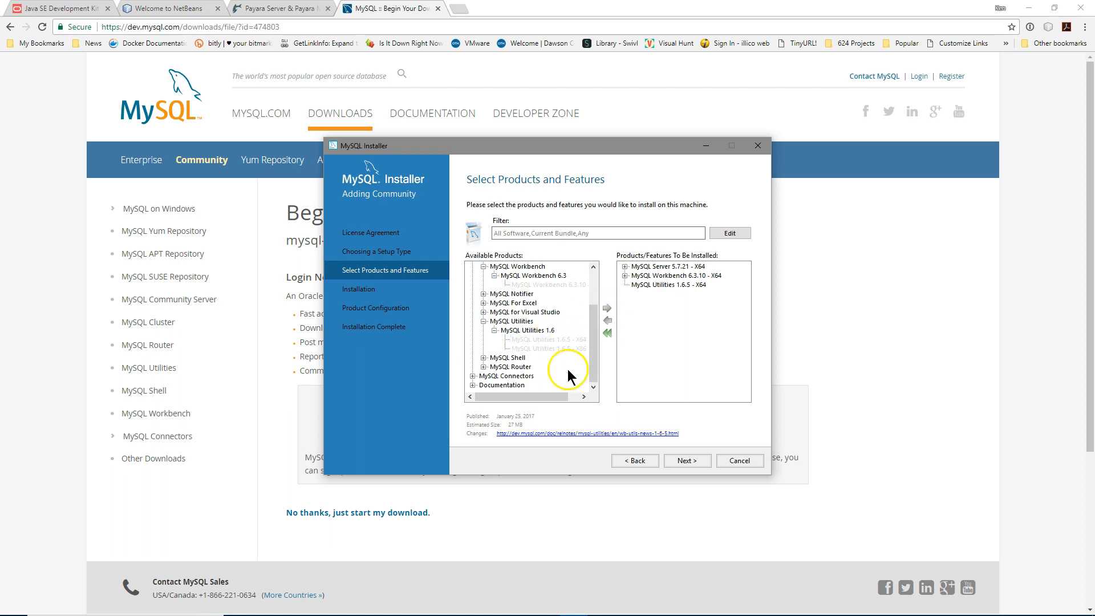
Step: Add MySQL Shell 1.0.11 - X64 from the Applications group to the products to install
left_click(484, 358)
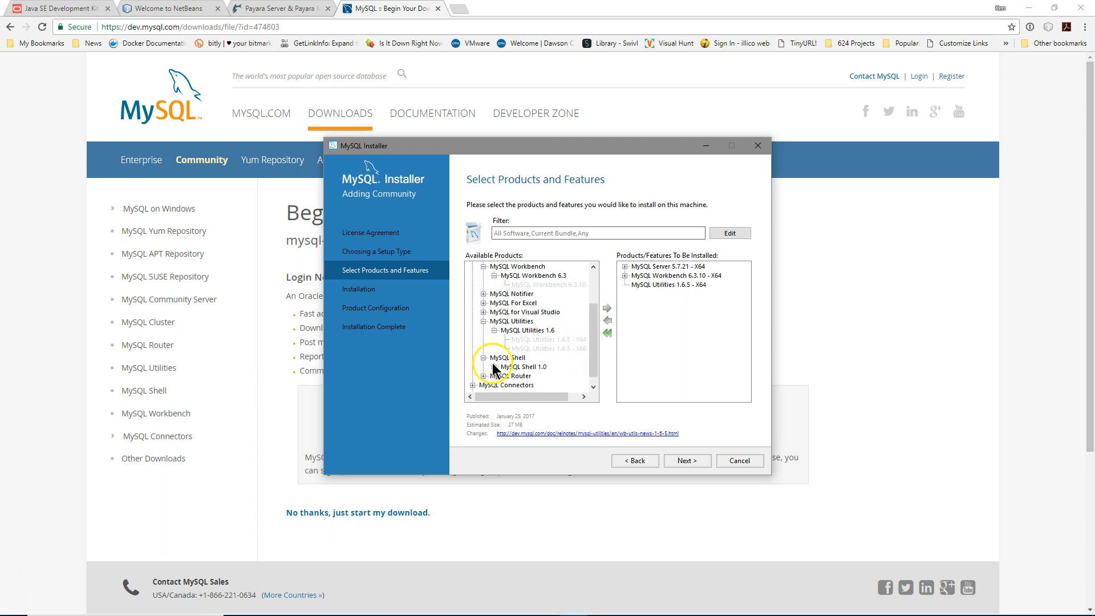
left_click(494, 367)
scroll(553, 361, "down", 1)
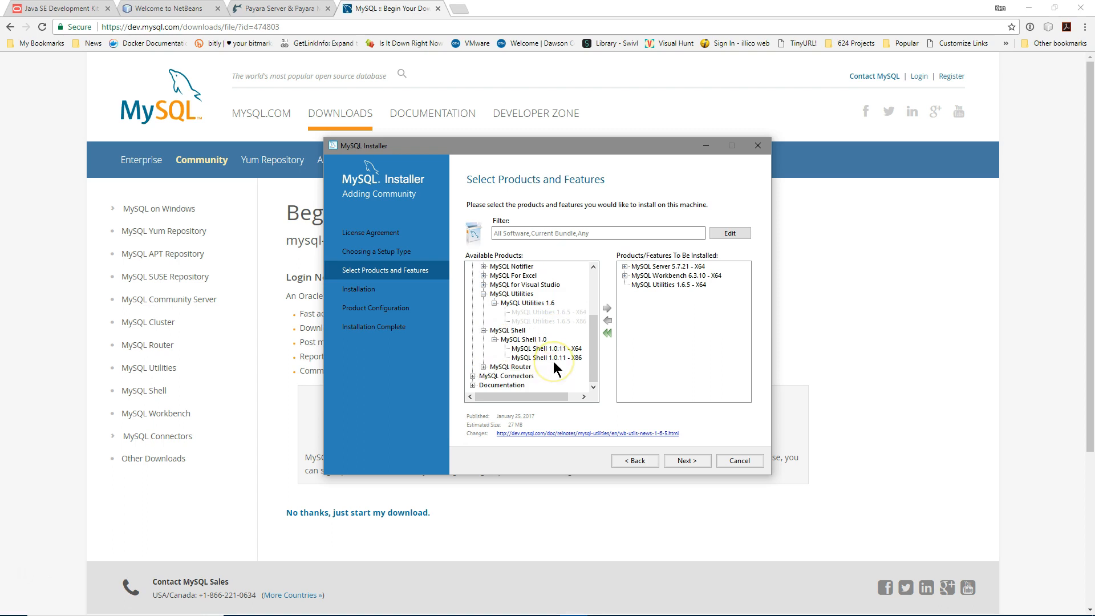
left_click(548, 349)
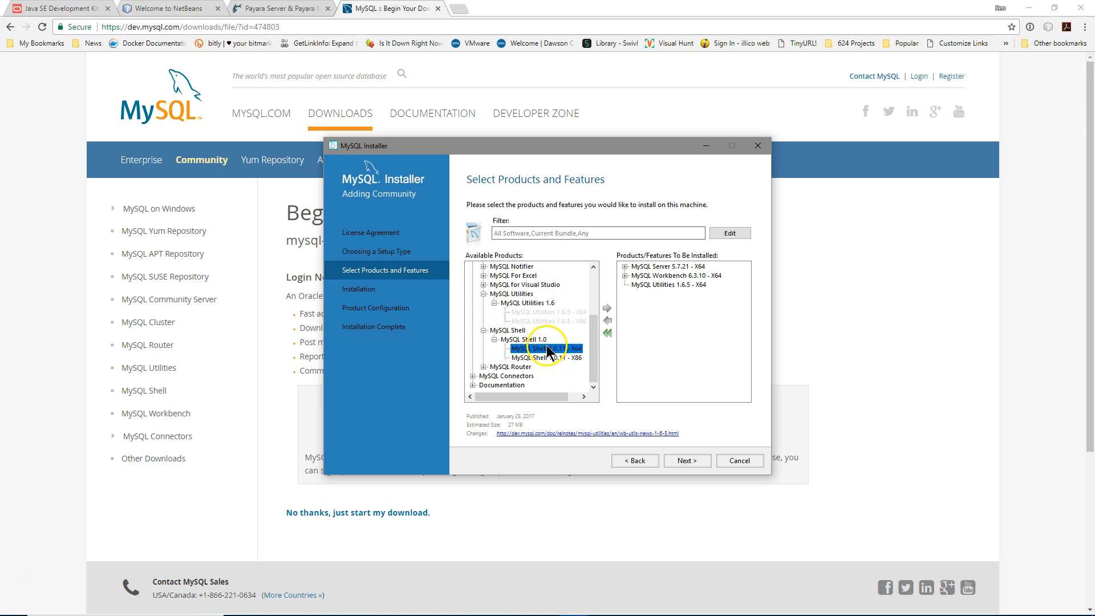
left_click(606, 308)
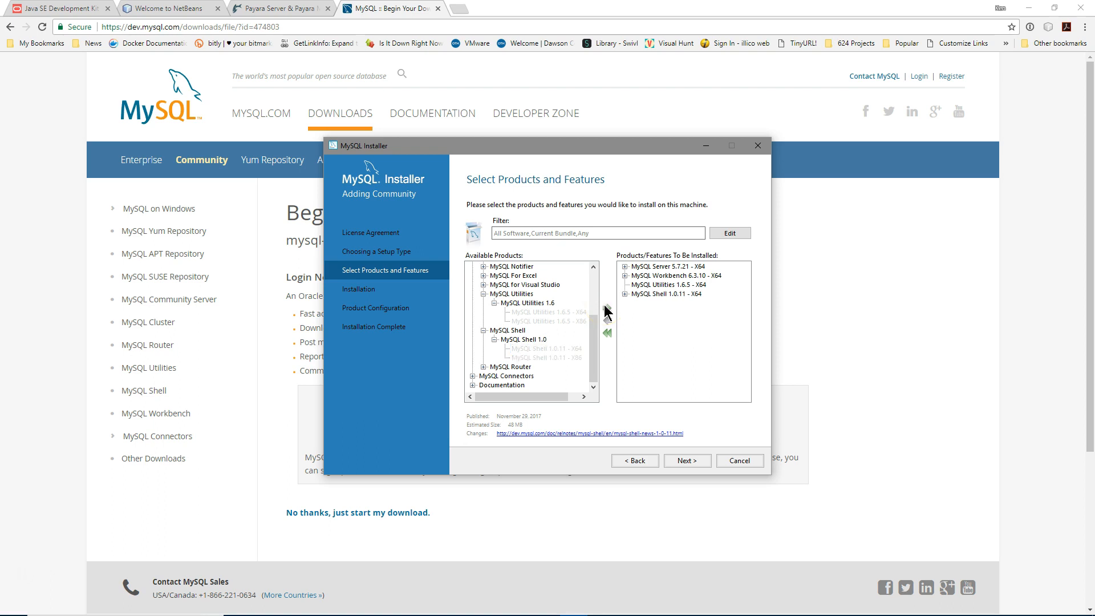
Step: Add Connector/J 5.1.45 - X86 from the MySQL Connectors group to the products to install
left_click(473, 377)
scroll(557, 364, "down", 1)
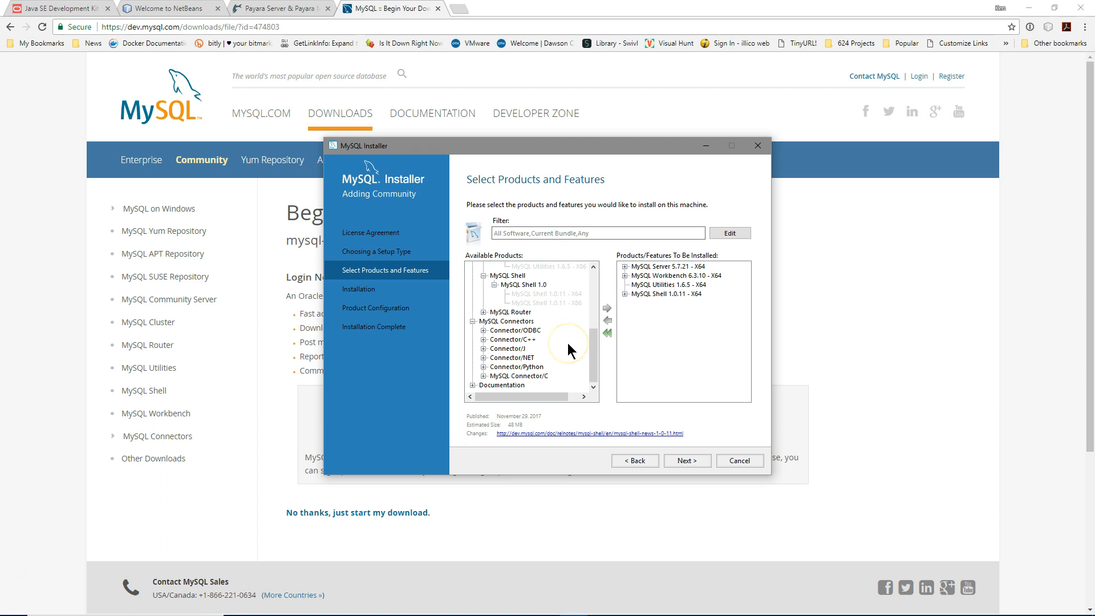
left_click(488, 349)
left_click(484, 349)
left_click(494, 358)
left_click(550, 367)
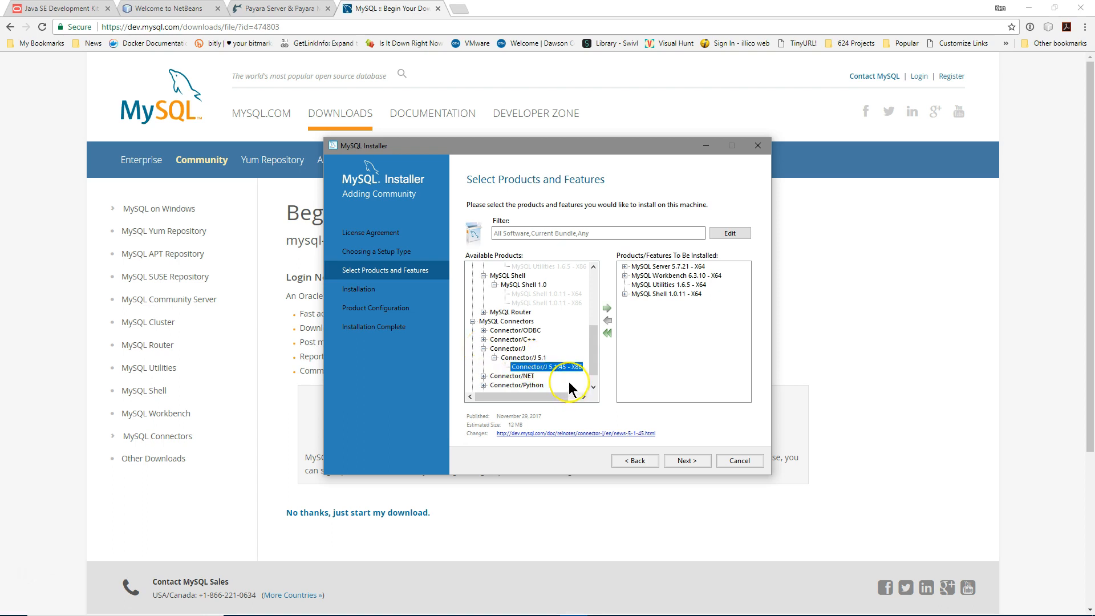
left_click(608, 308)
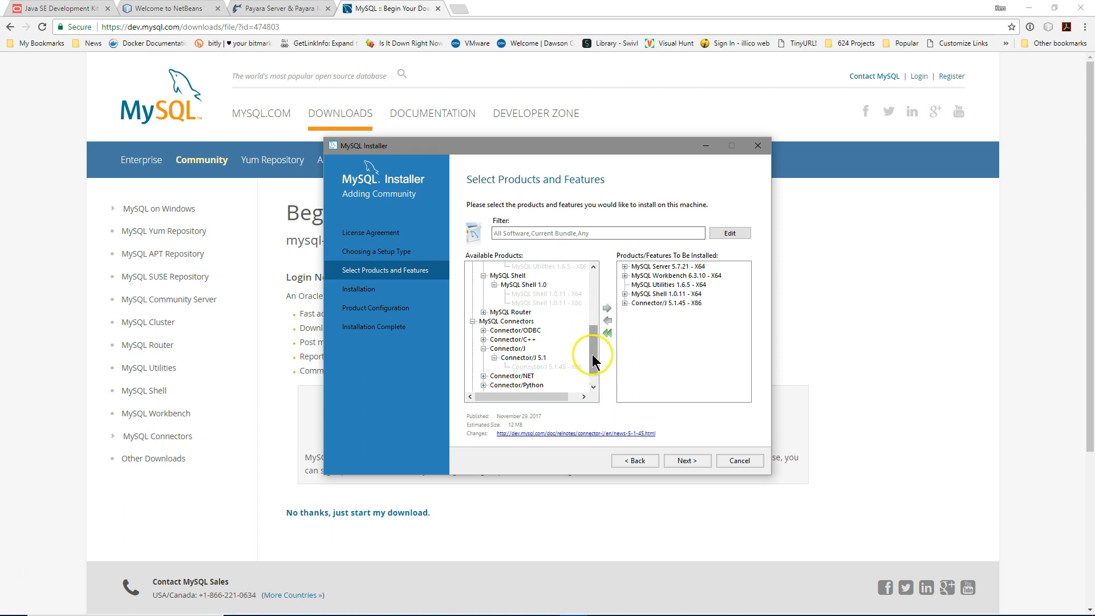
Step: Add MySQL Documentation 5.7.21 - X86 from the Documentation group to the products to install
left_click_drag(592, 354, 594, 370)
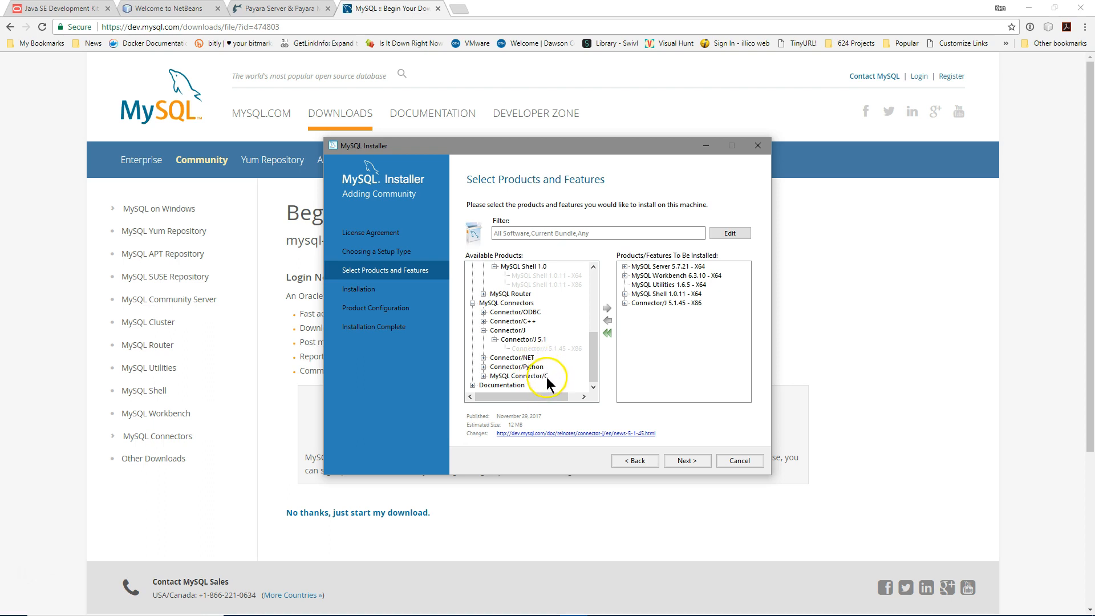
left_click(473, 383)
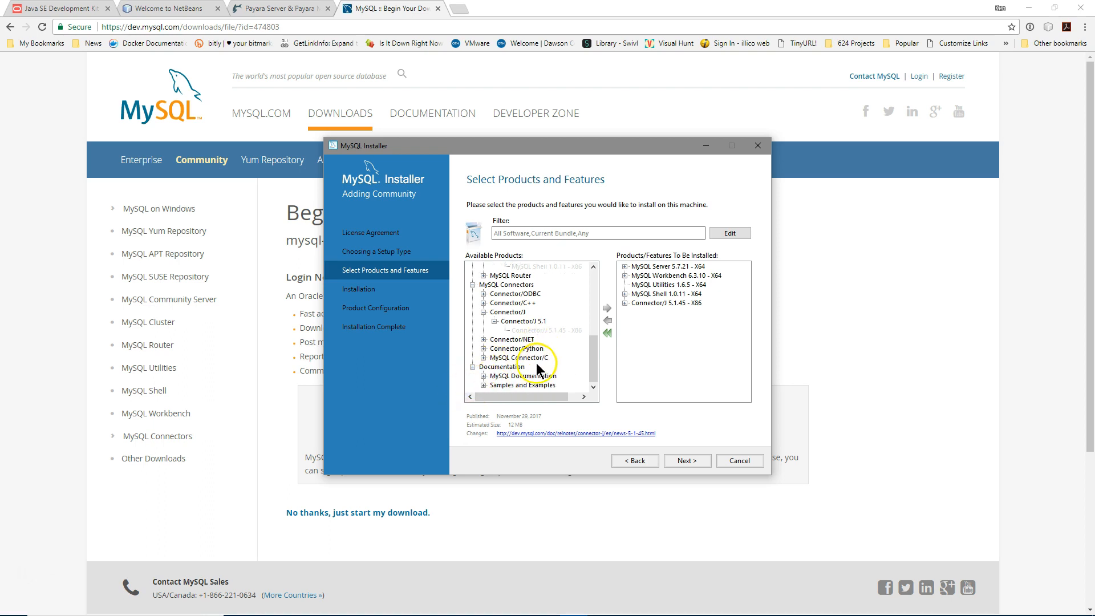
left_click(484, 376)
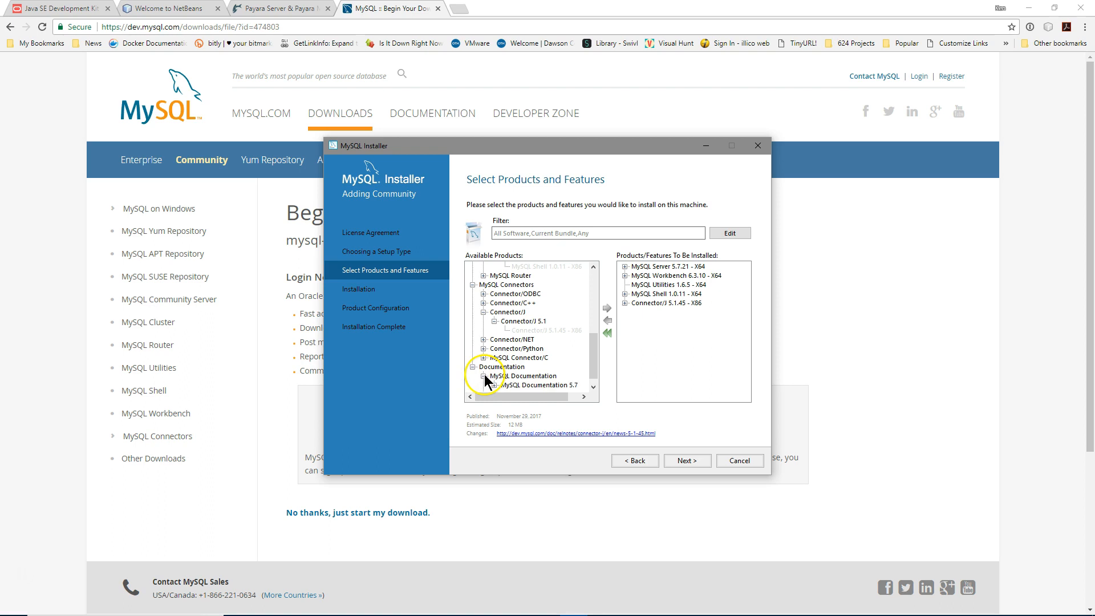
left_click(495, 386)
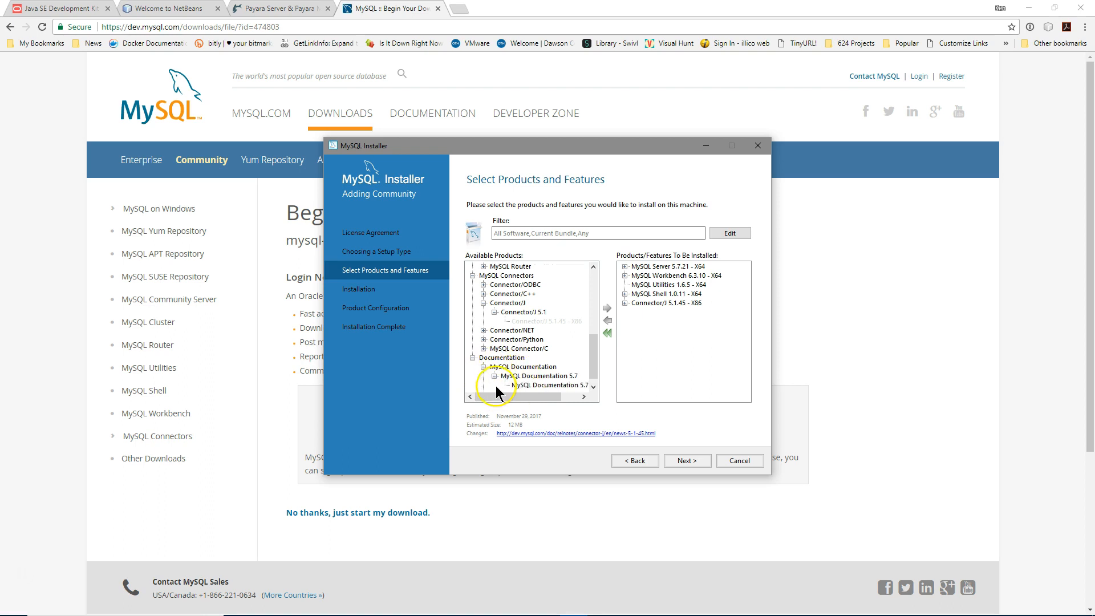
left_click(546, 374)
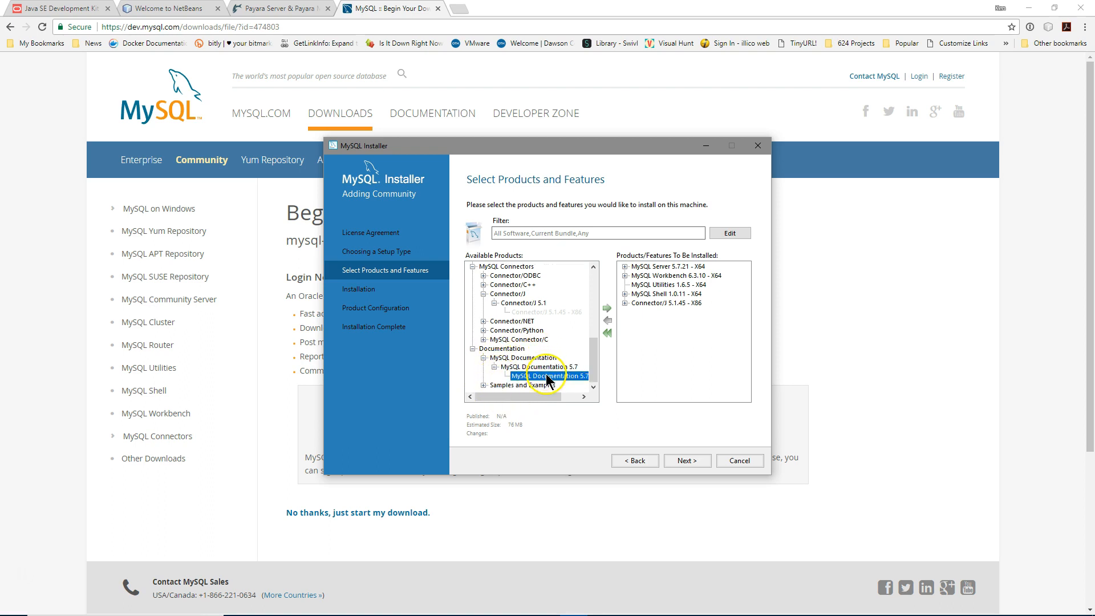
left_click(607, 311)
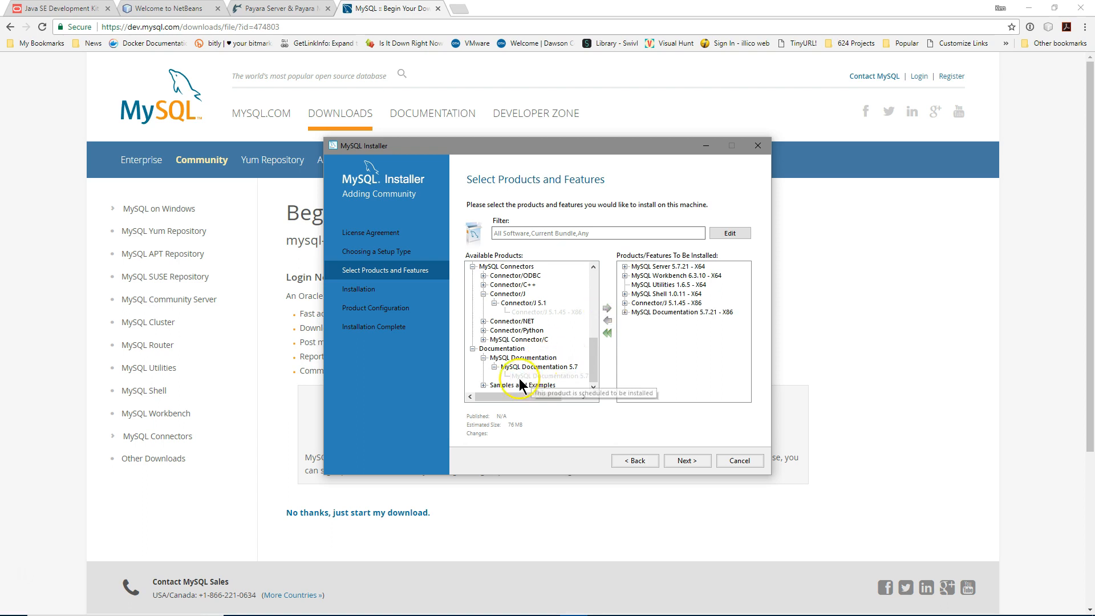
Step: Add Samples and Examples 5.7.21 - X86 from the Documentation group to the products to install
left_click(484, 385)
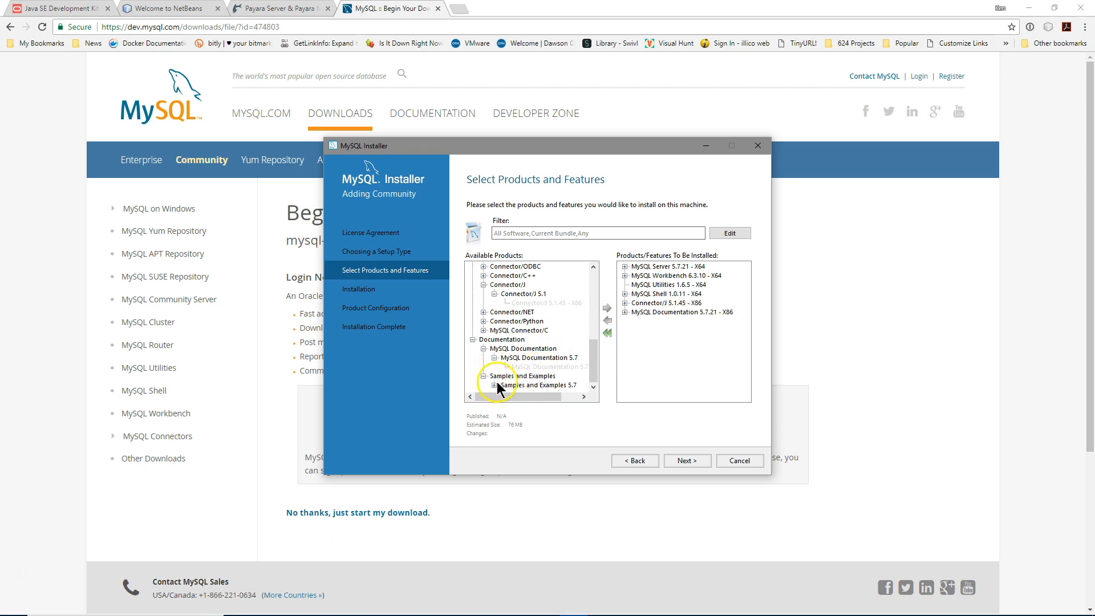
left_click(494, 385)
left_click(550, 386)
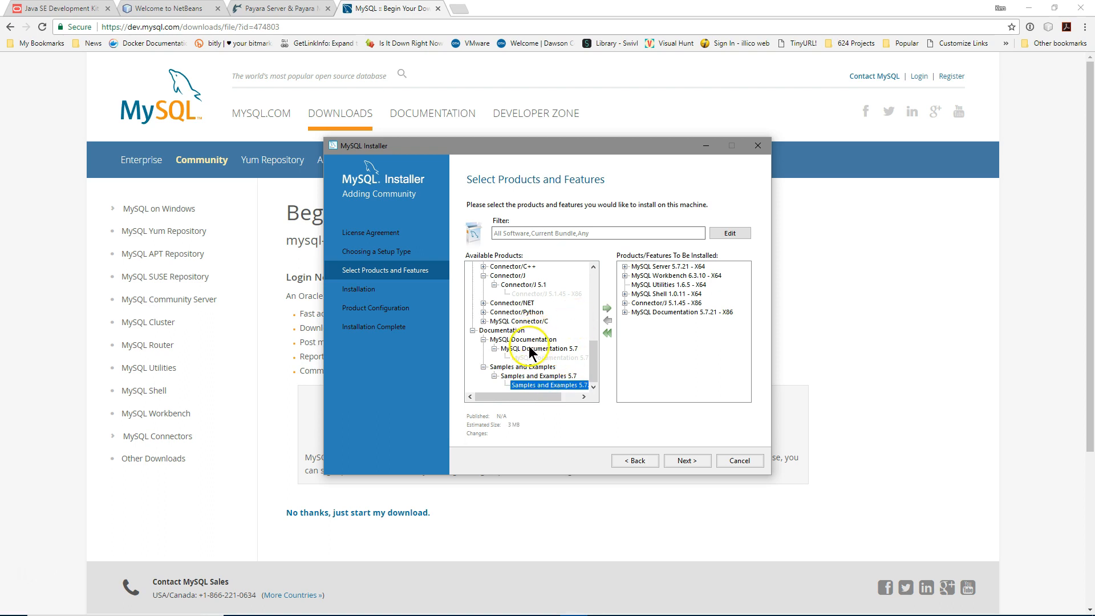
left_click(608, 309)
left_click(732, 388)
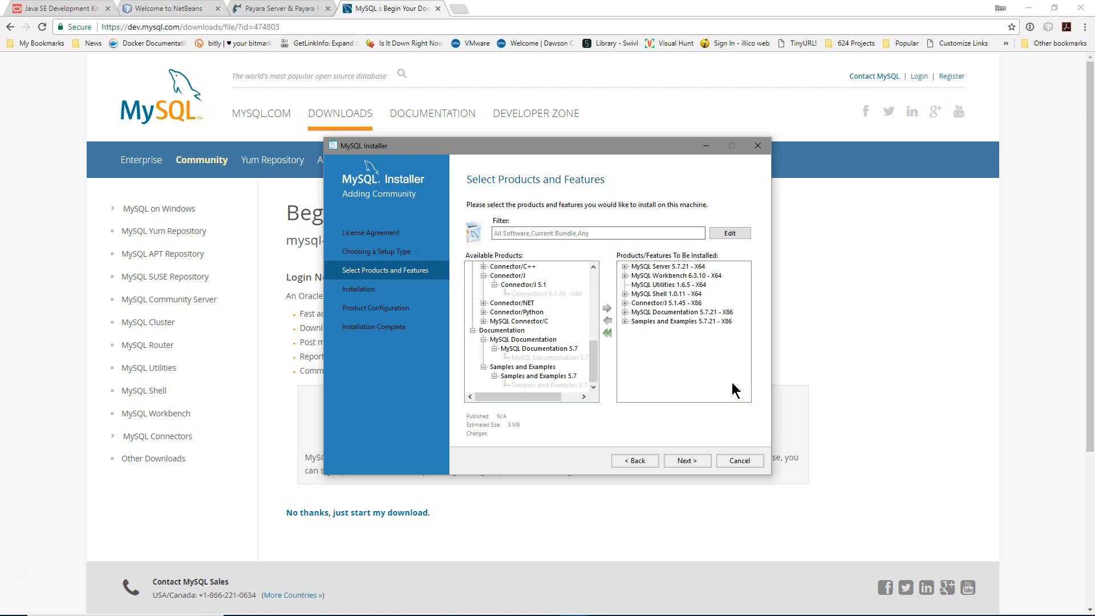
Step: Install all the selected MySQL products and continue to the product configuration stage
left_click(688, 461)
left_click(700, 390)
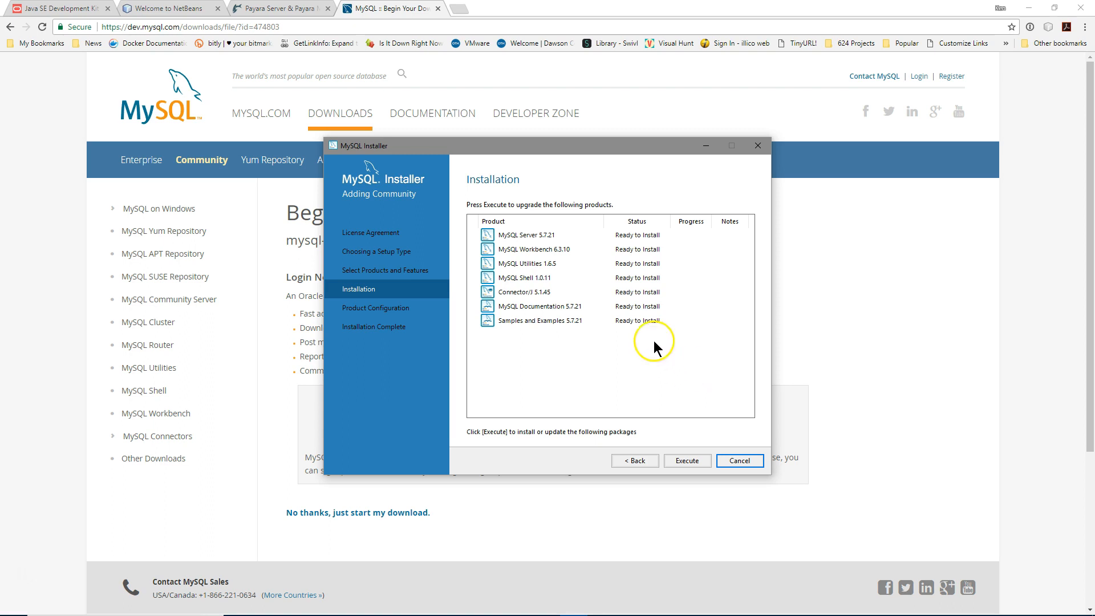
left_click(688, 461)
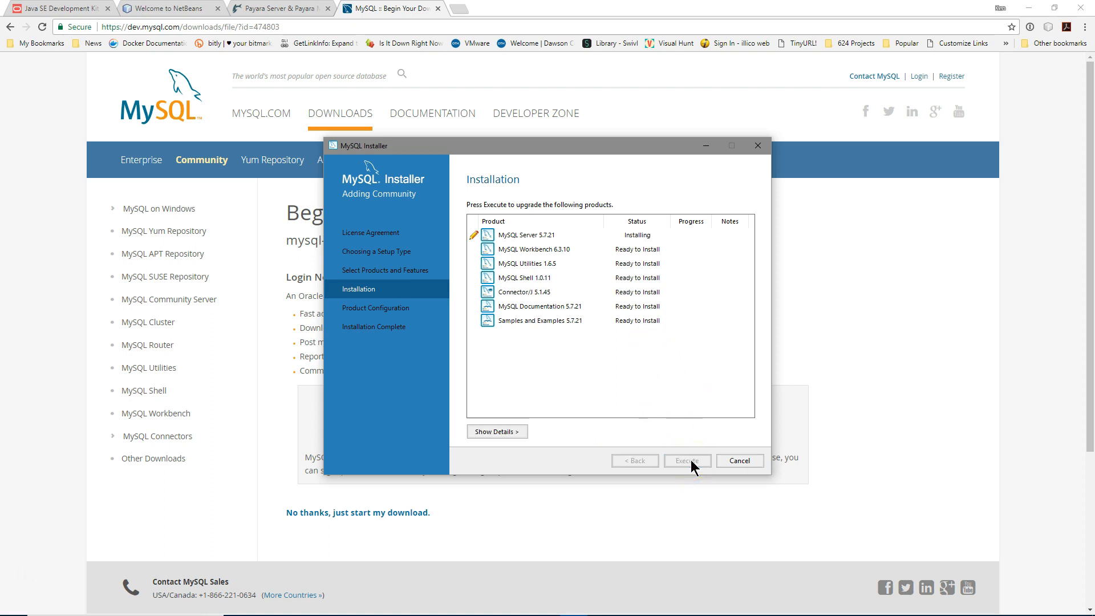
left_click(664, 393)
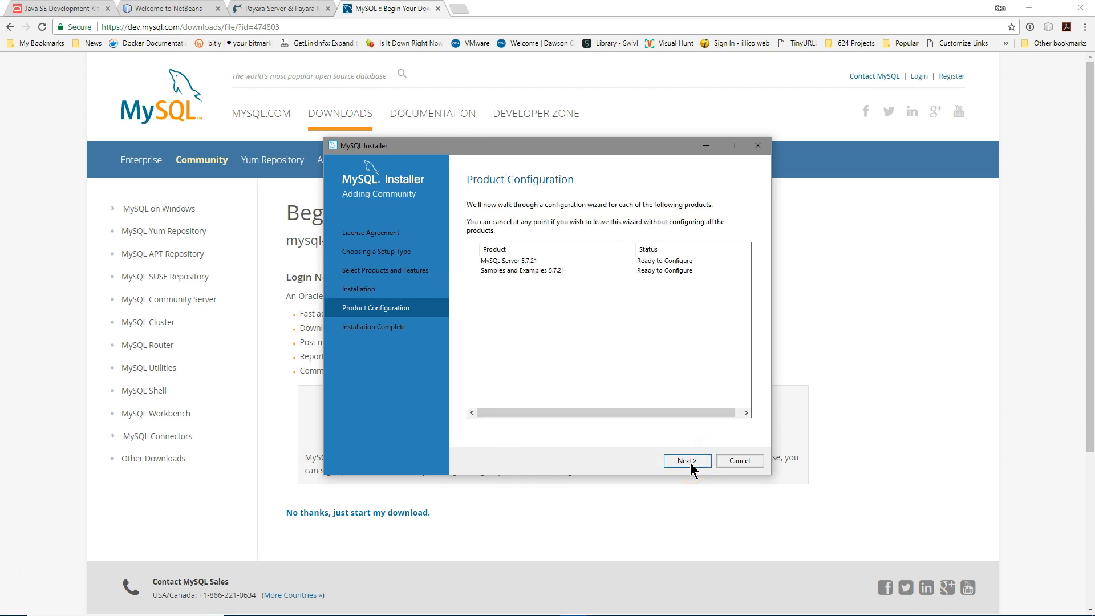
Step: Configure MySQL Server as a standalone Development Machine on TCP/IP port 3306, with advanced options shown
left_click(632, 323)
left_click(680, 460)
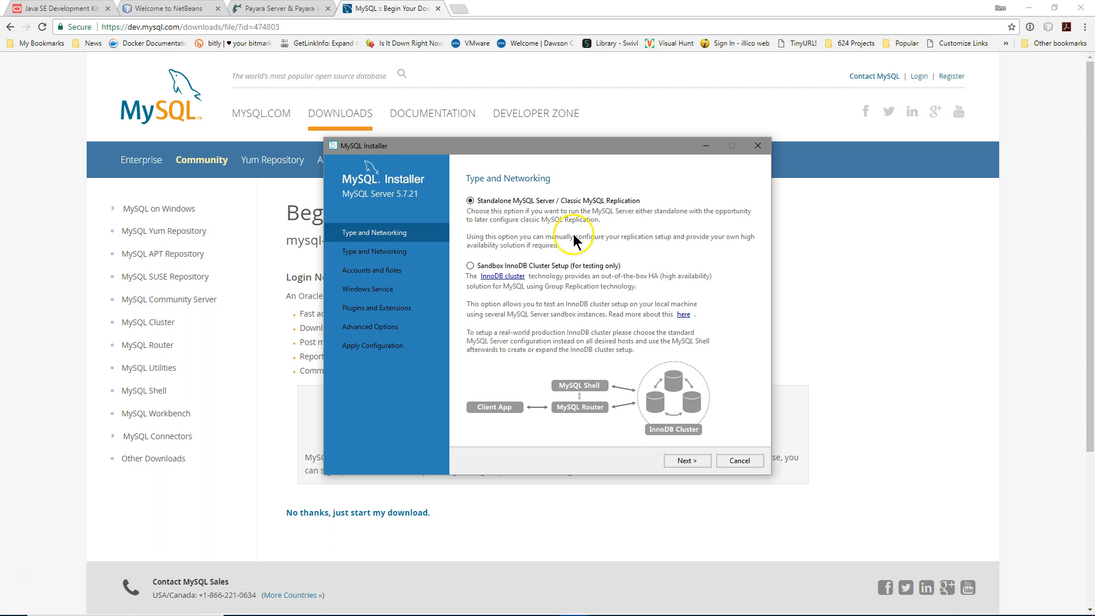
left_click(687, 460)
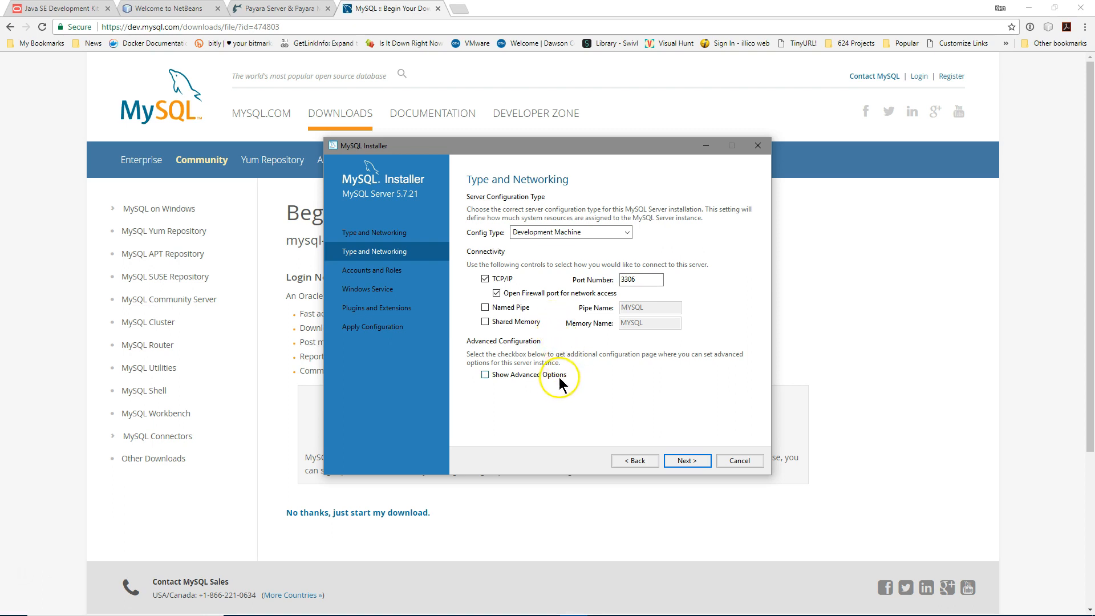
left_click(485, 376)
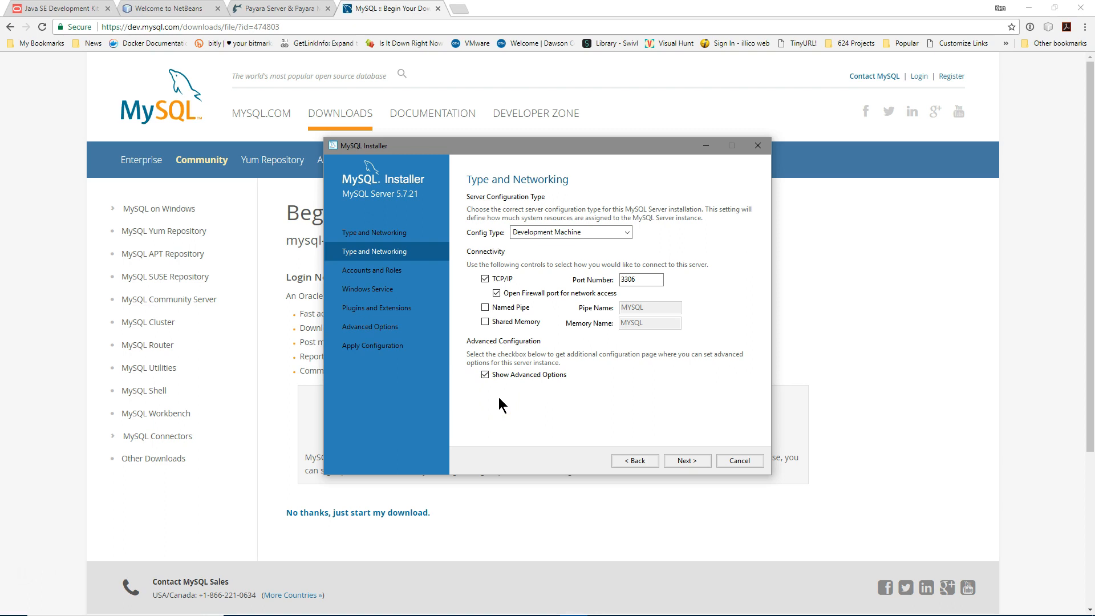
left_click(693, 462)
Step: Enter and repeat the MySQL root account password, adding no further user accounts
left_click(583, 222)
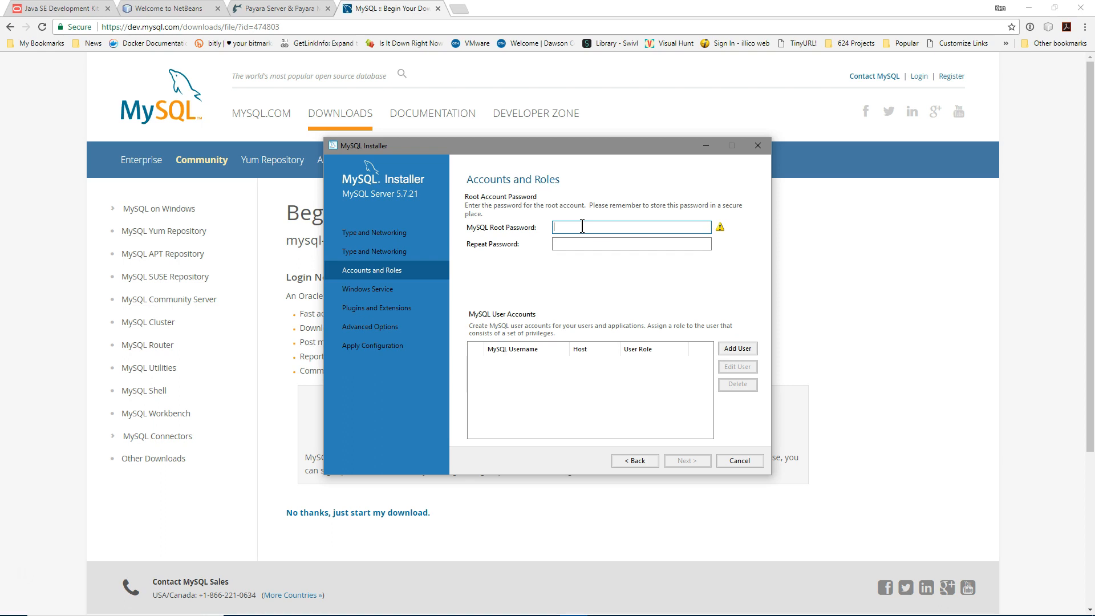
type("••")
key("Tab")
type("•••••")
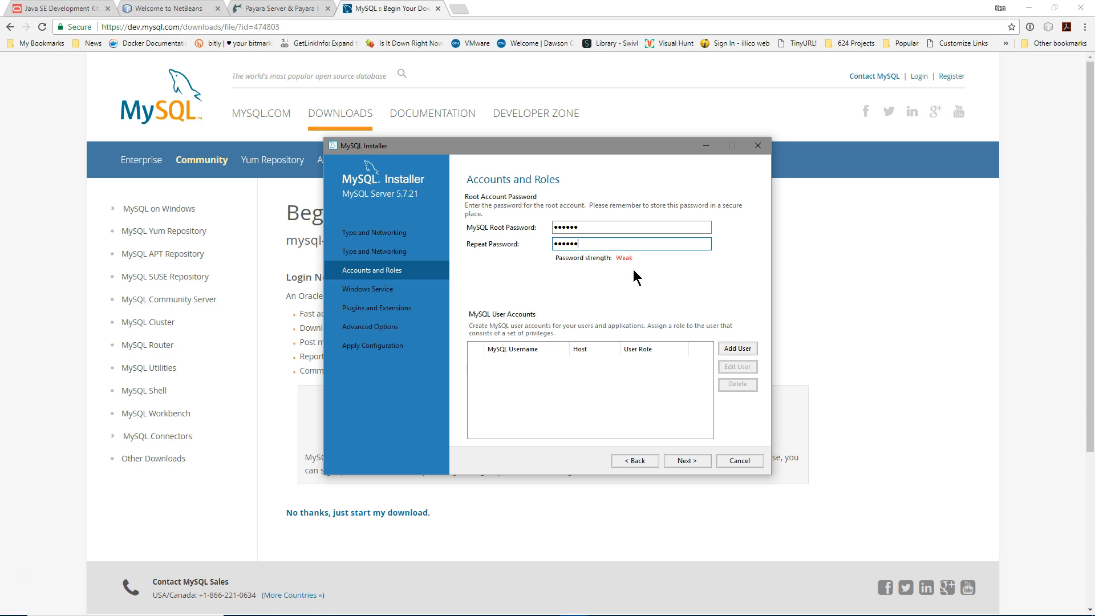
left_click(680, 460)
Step: Accept the default Windows service MySQL57, keep the X Protocol disabled, and accept the default logging options
left_click(678, 279)
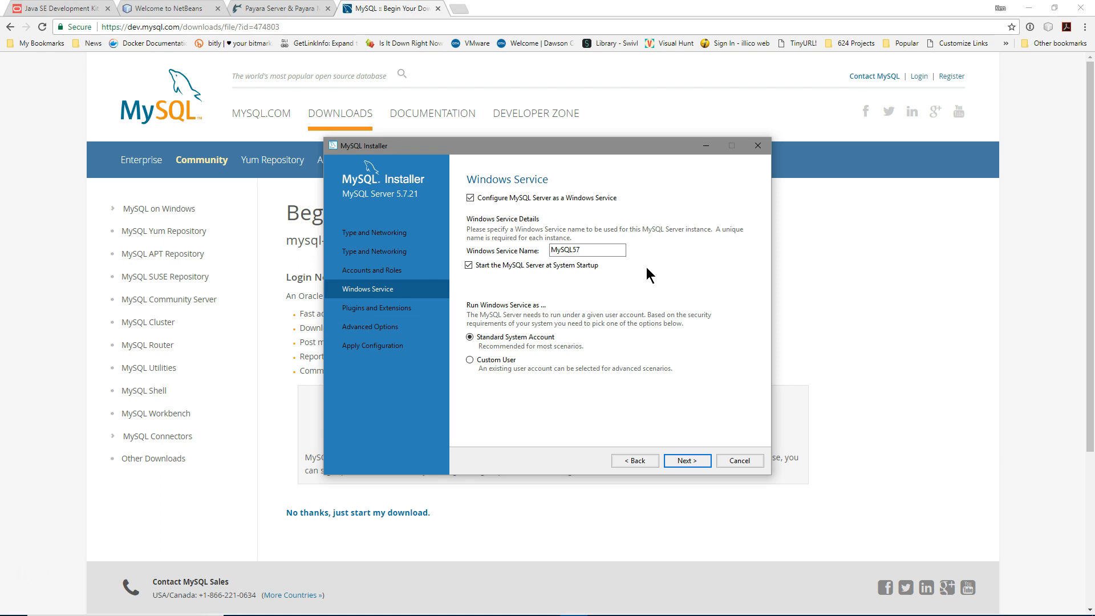
left_click(688, 461)
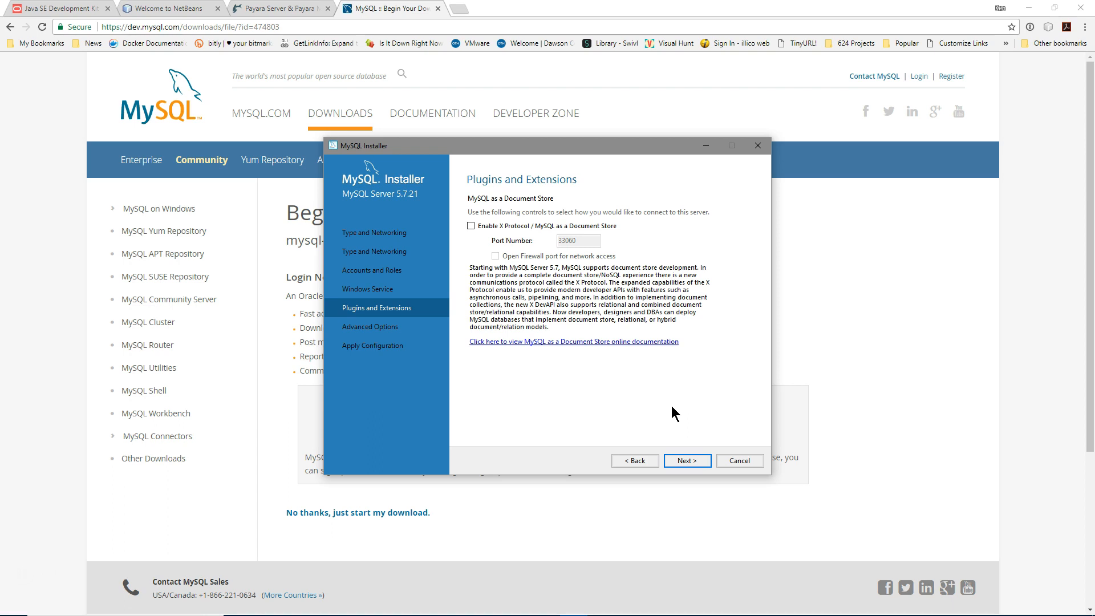
left_click(689, 462)
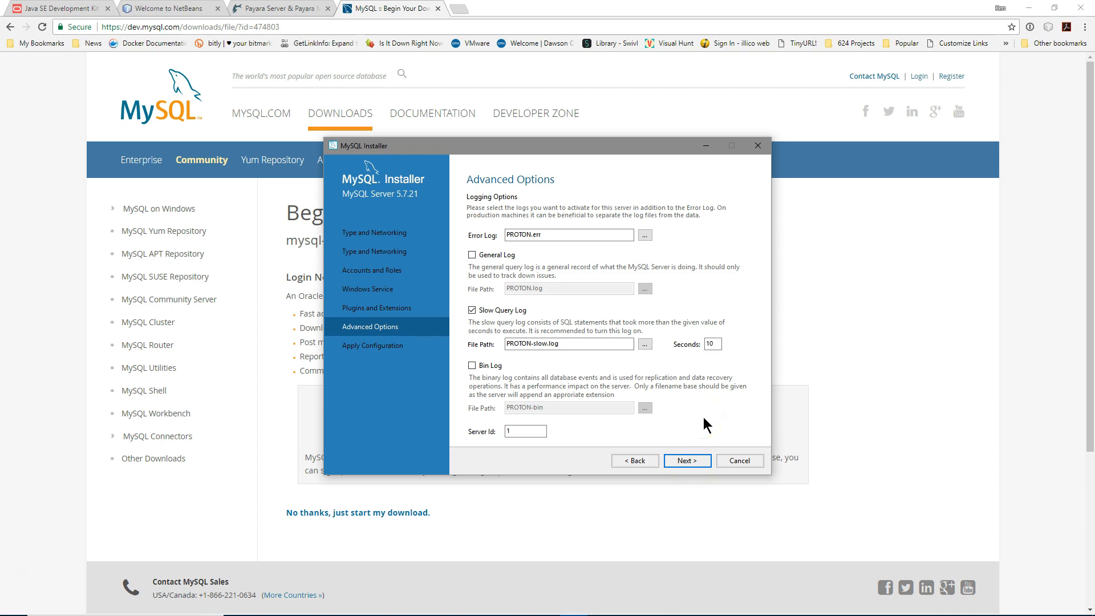
left_click(694, 463)
left_click(694, 463)
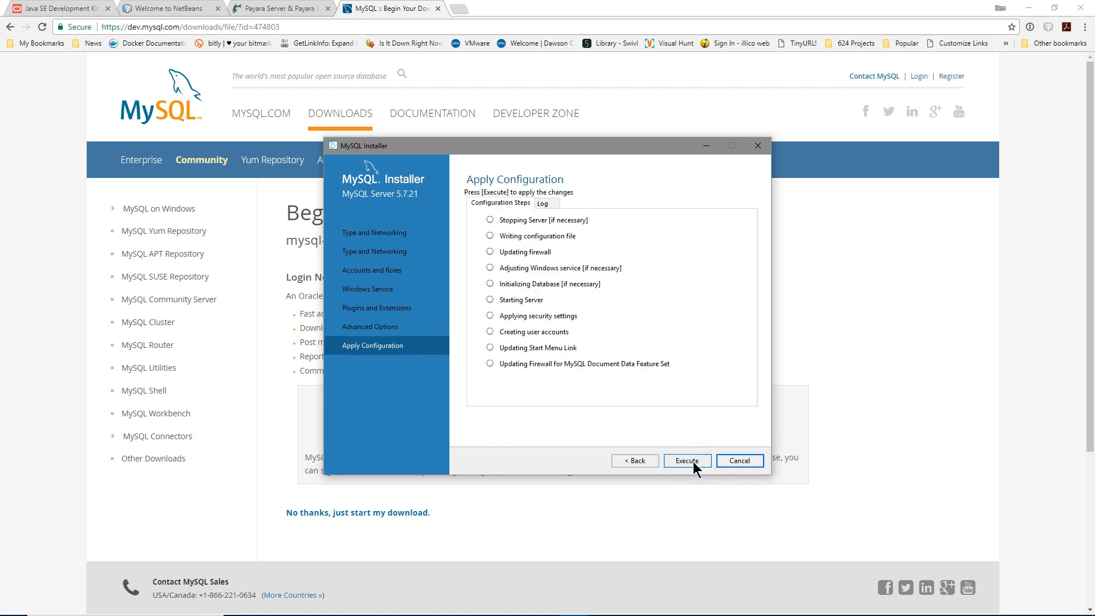
Step: Apply the MySQL Server 5.7.21 configuration and finish its configuration wizard
left_click(713, 407)
left_click(688, 461)
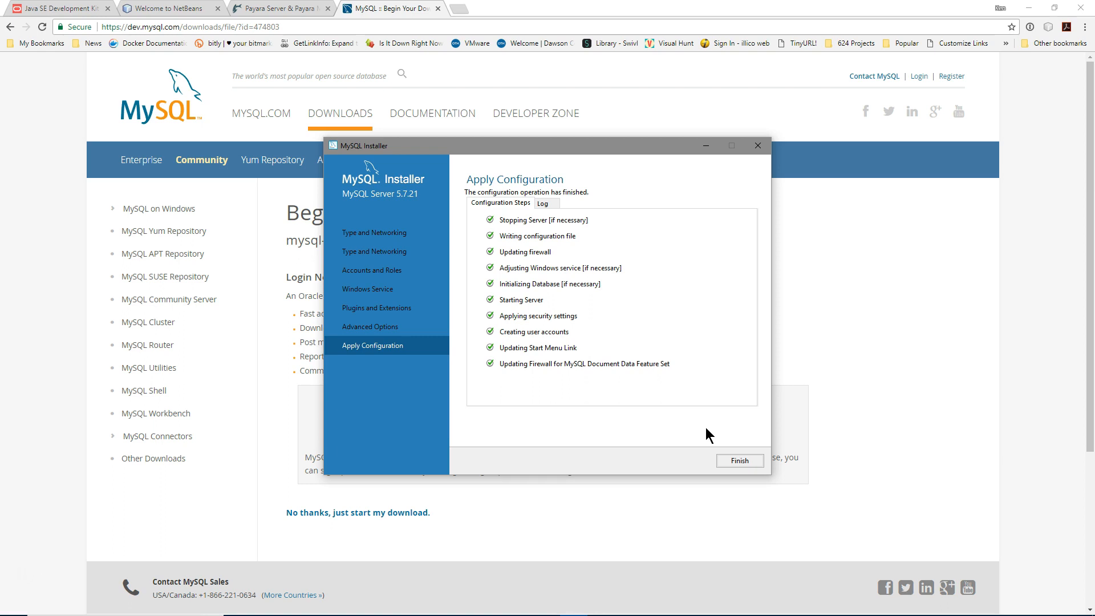
left_click(707, 393)
left_click(742, 463)
left_click(740, 461)
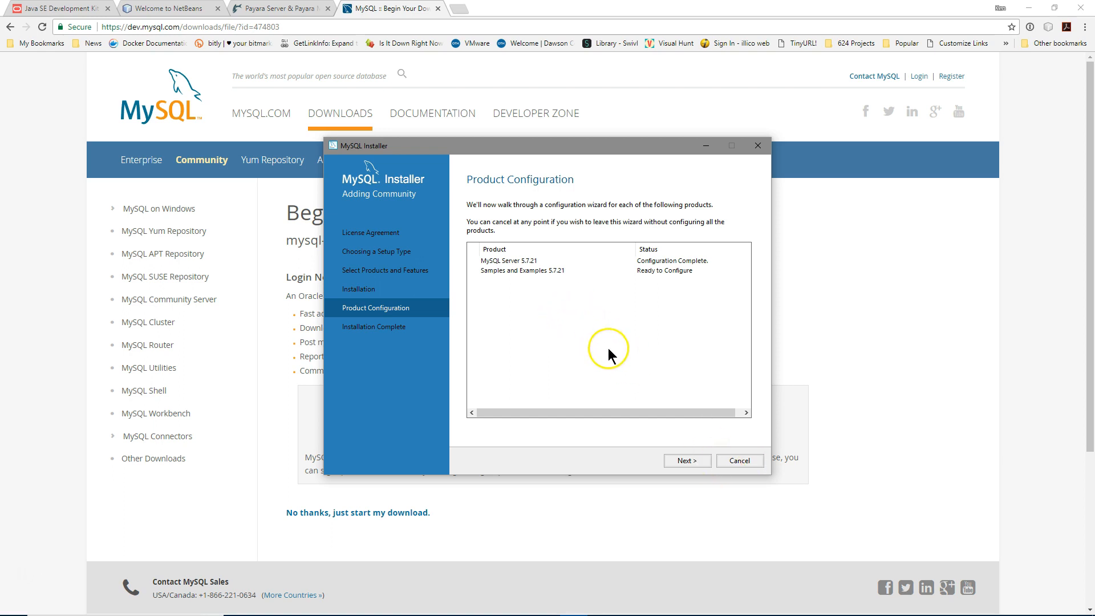
Step: Connect the Samples and Examples setup to MySQL Server 5.7.21 as root, entering the root password and checking the credentials
left_click(688, 462)
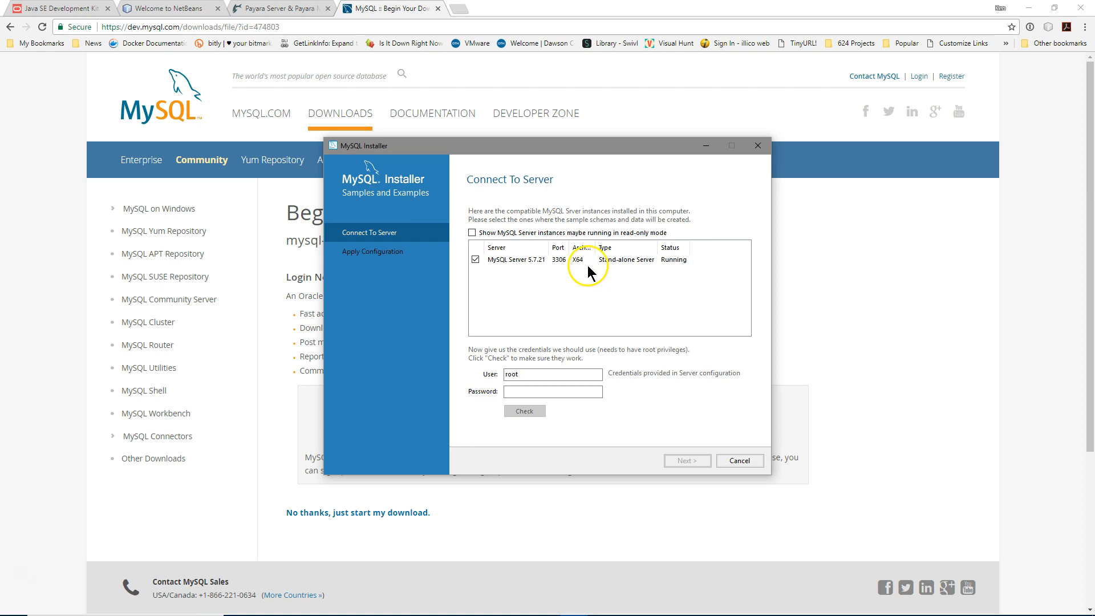
left_click(541, 391)
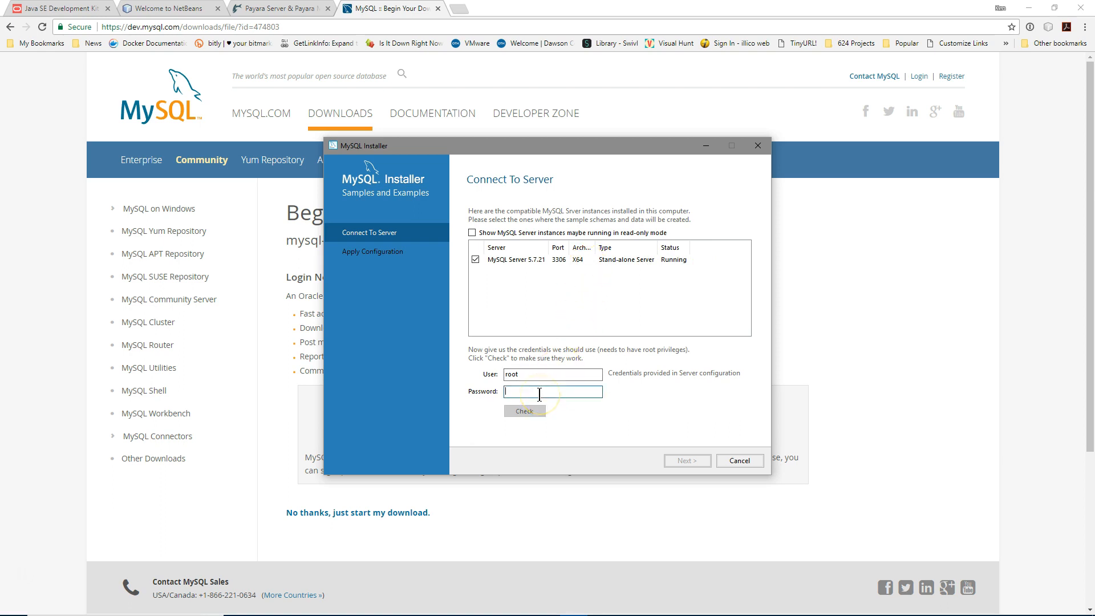
type("ro")
type("•••")
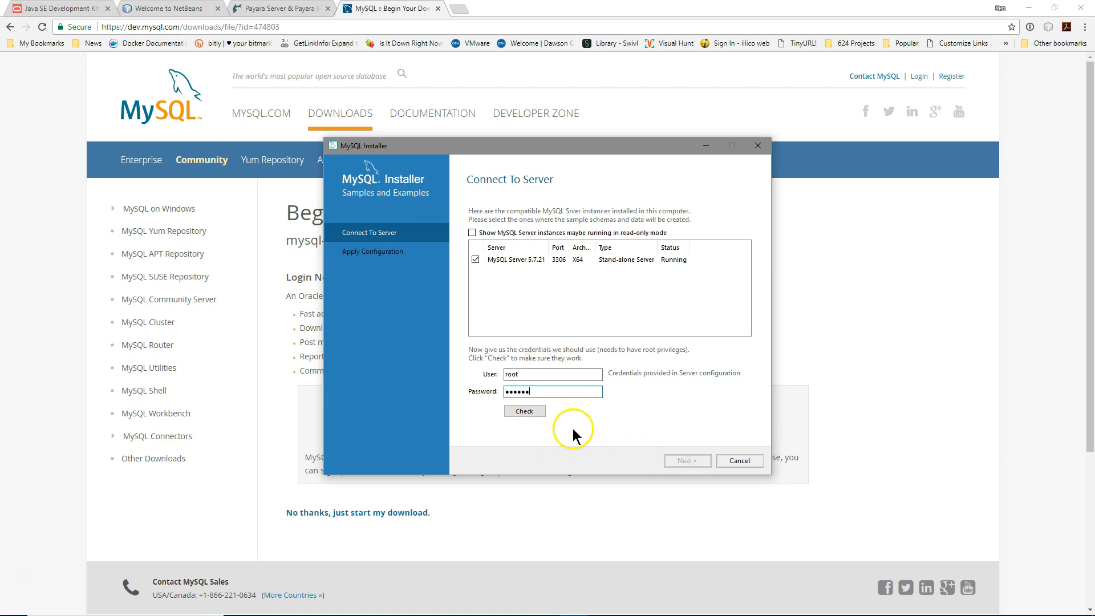
left_click(525, 414)
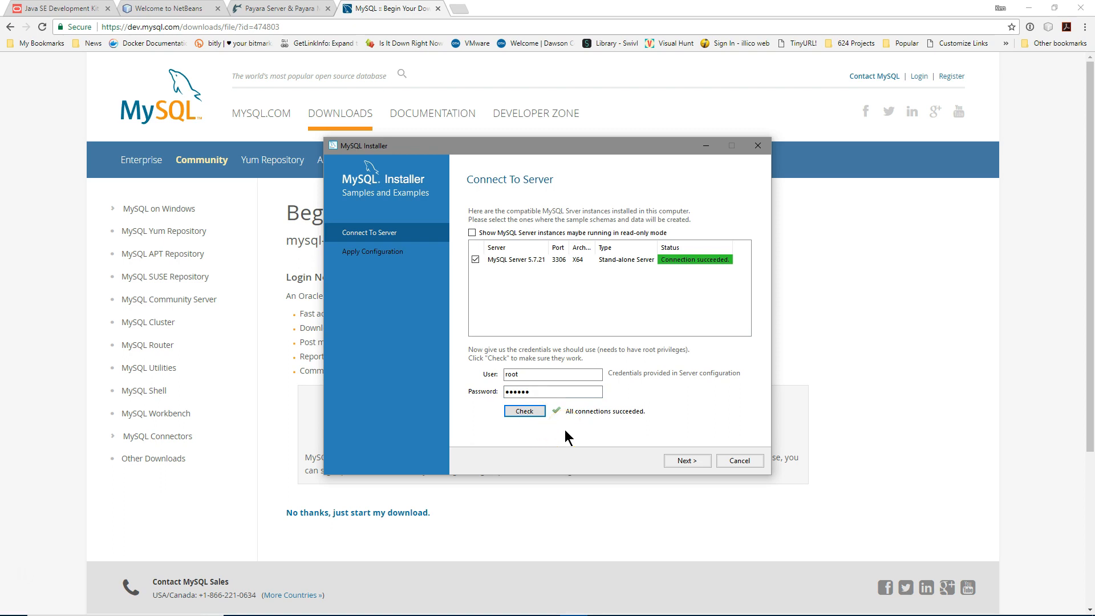
left_click(687, 461)
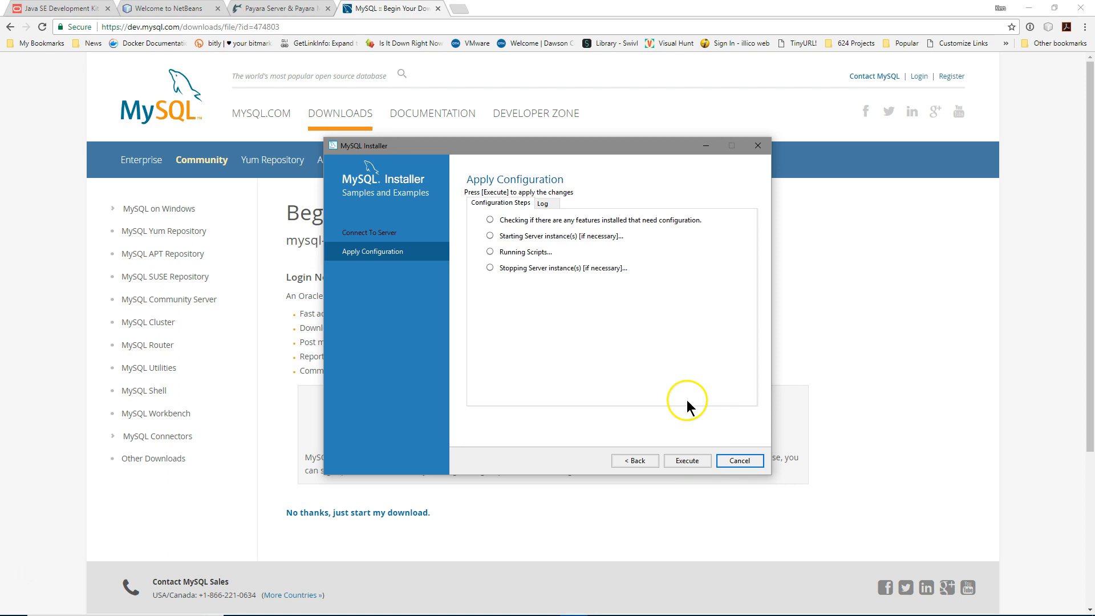
Step: Apply the Samples and Examples configuration and complete the product configuration stage
left_click(687, 461)
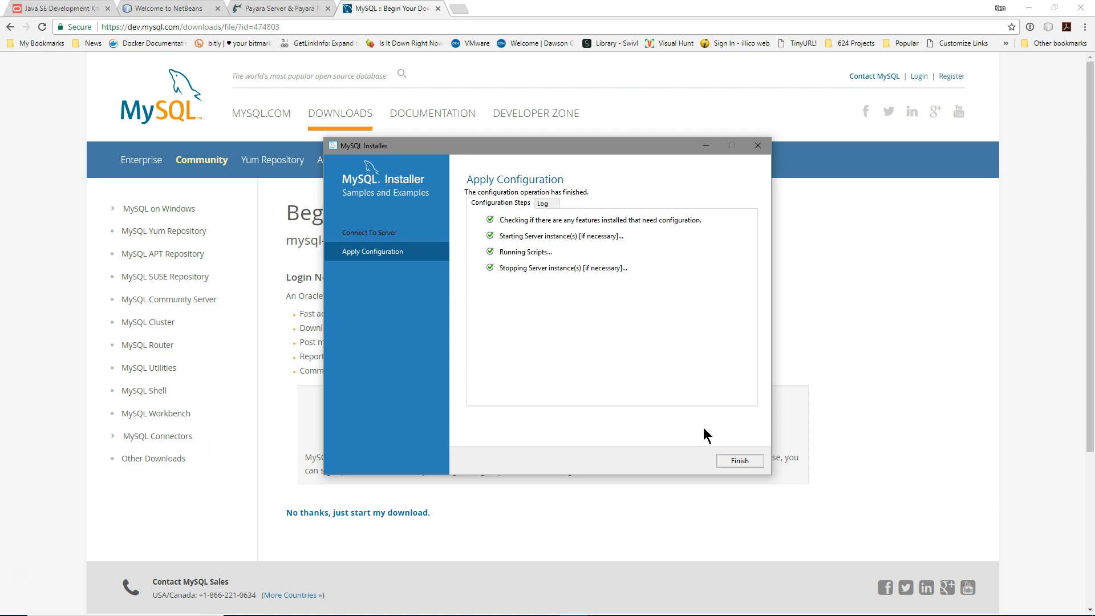
left_click(730, 463)
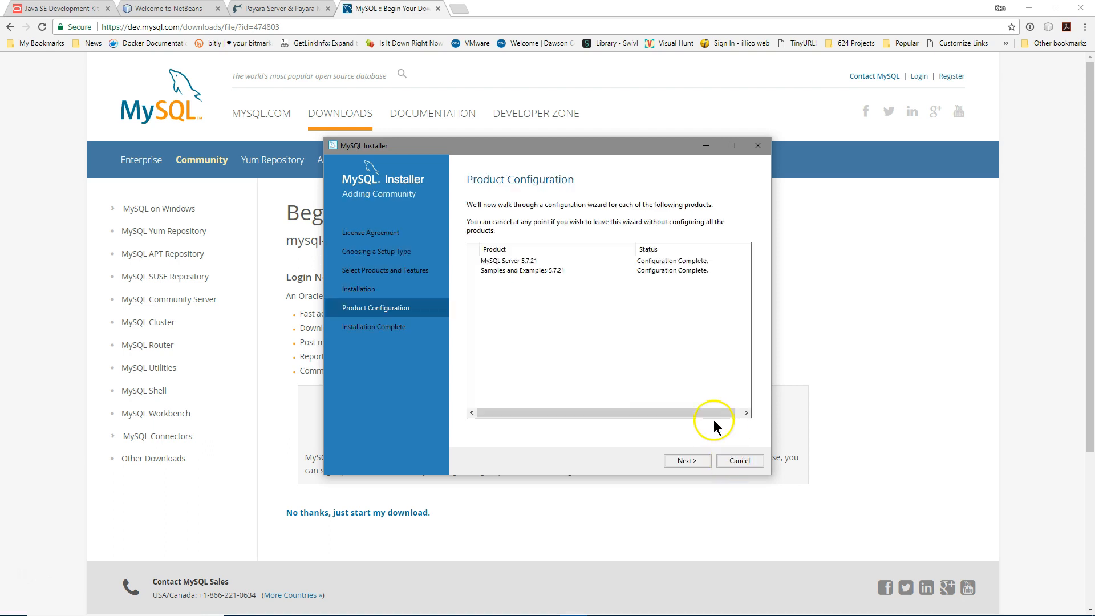
left_click(695, 467)
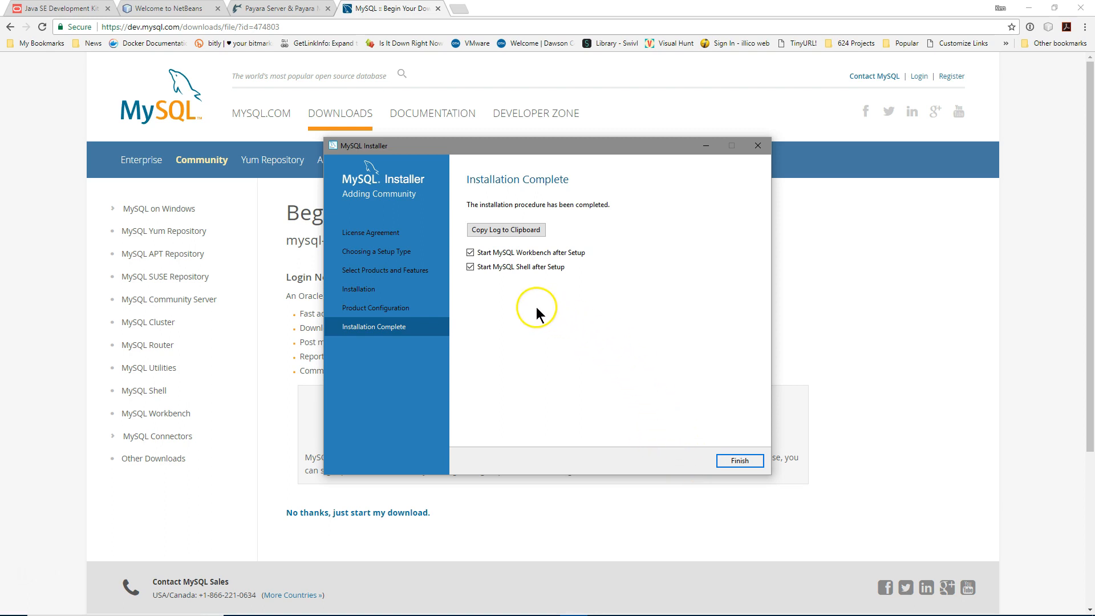
Step: Finish the MySQL installation without starting MySQL Workbench or MySQL Shell after setup
left_click(470, 252)
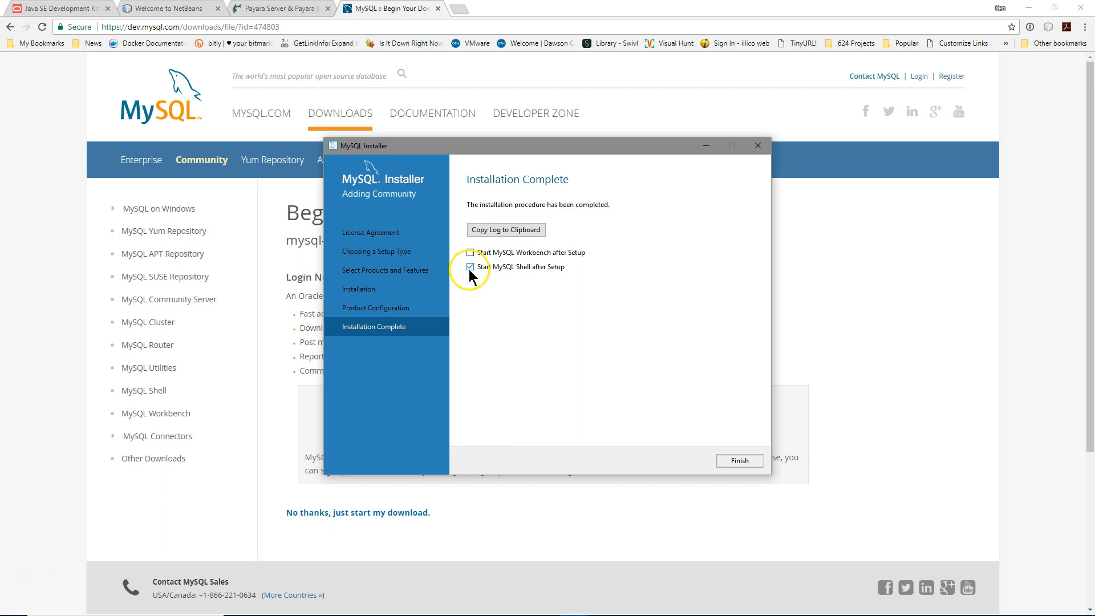
left_click(470, 267)
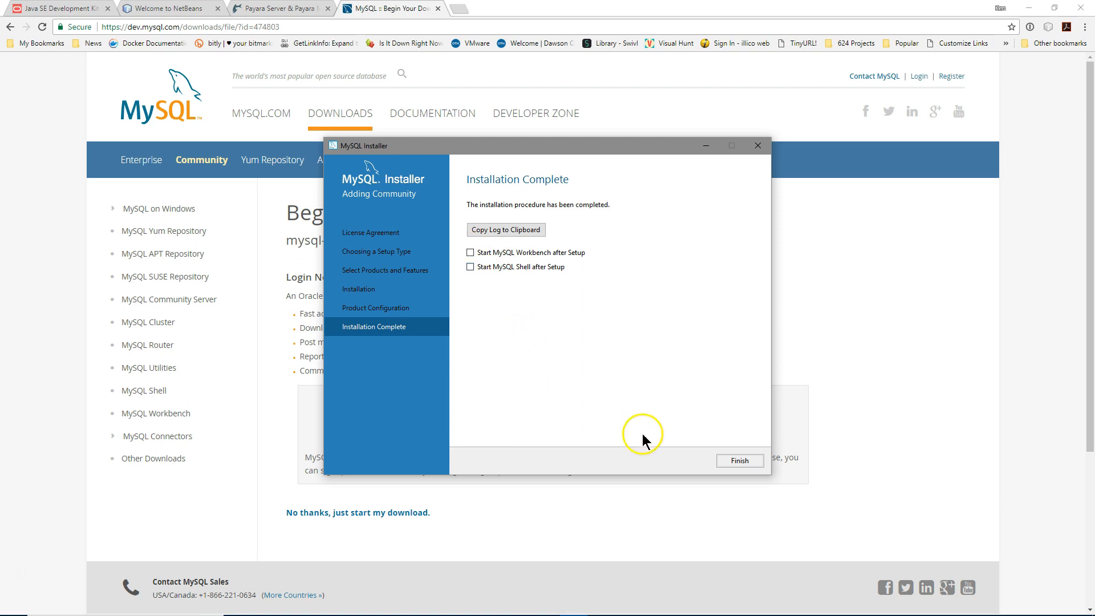
left_click(740, 461)
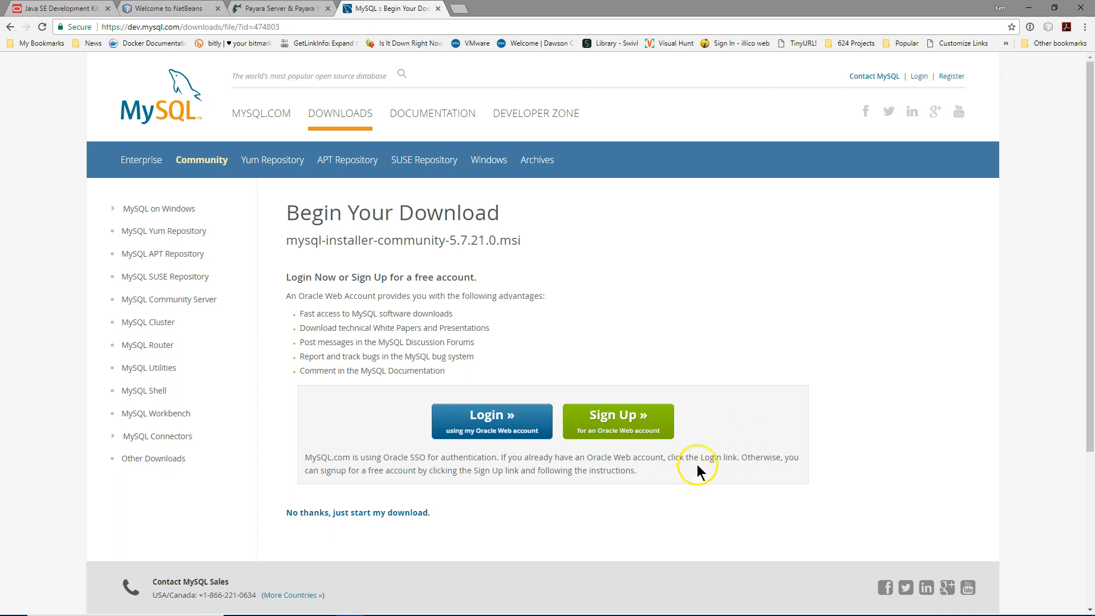
Step: Minimize the browser, launch NetBeans IDE 8.2 from the desktop, and expand the Databases node in Services
left_click(1027, 11)
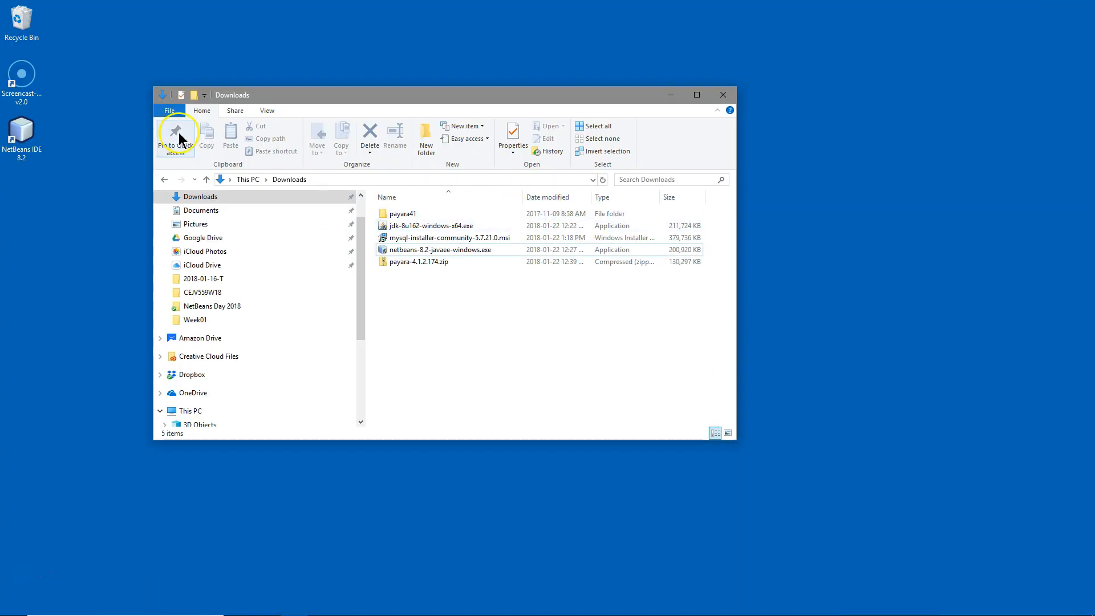
double_click(21, 131)
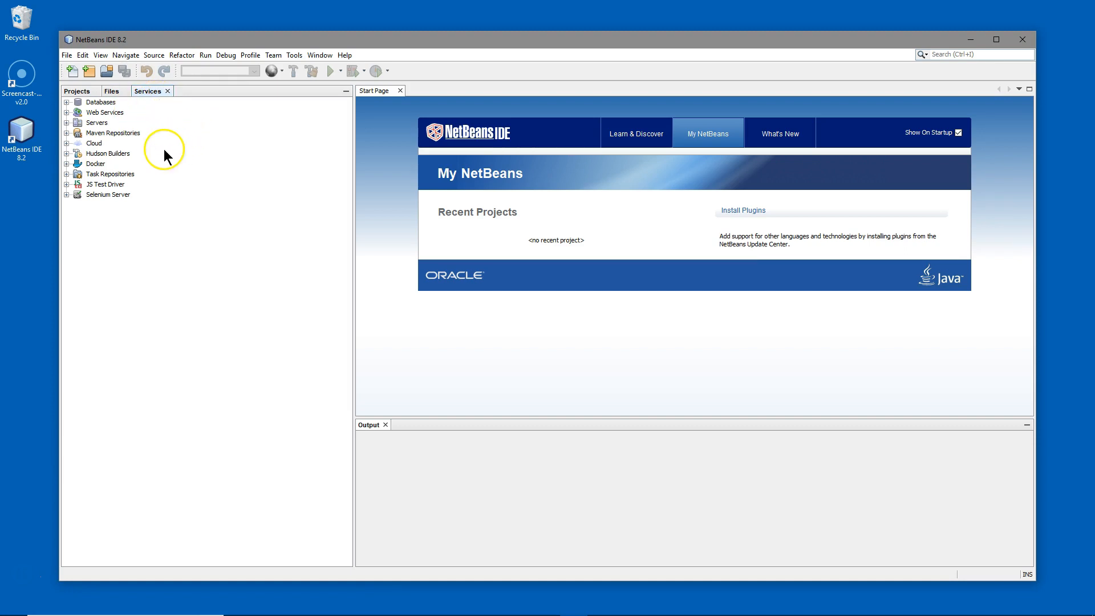
left_click(66, 102)
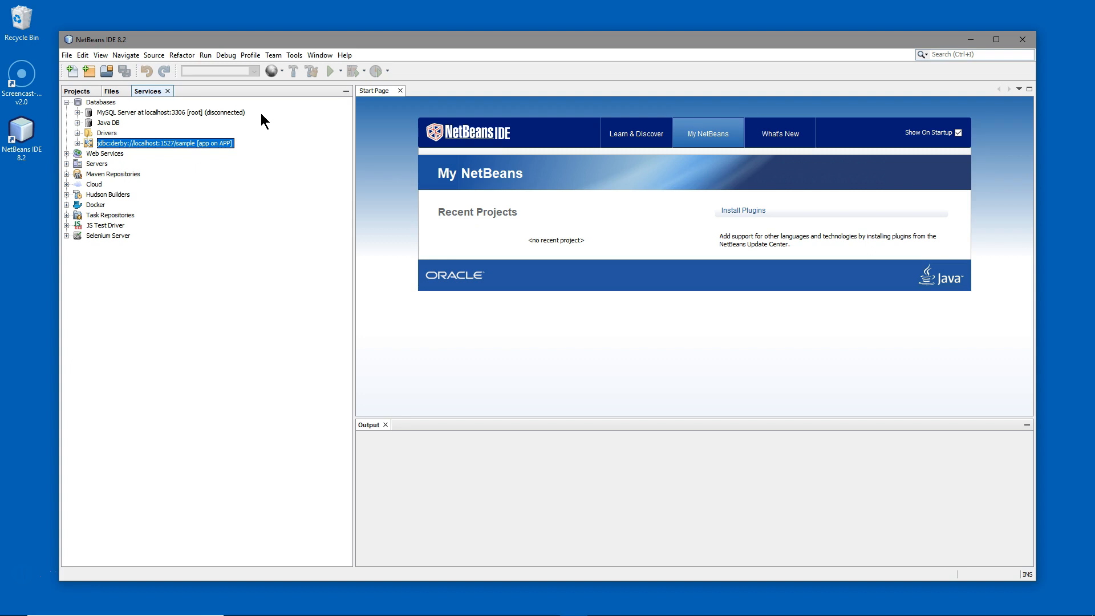
Step: Start a new database connection under Databases and choose MySQL (Connector/J driver) as its driver
left_click(99, 103)
right_click(100, 108)
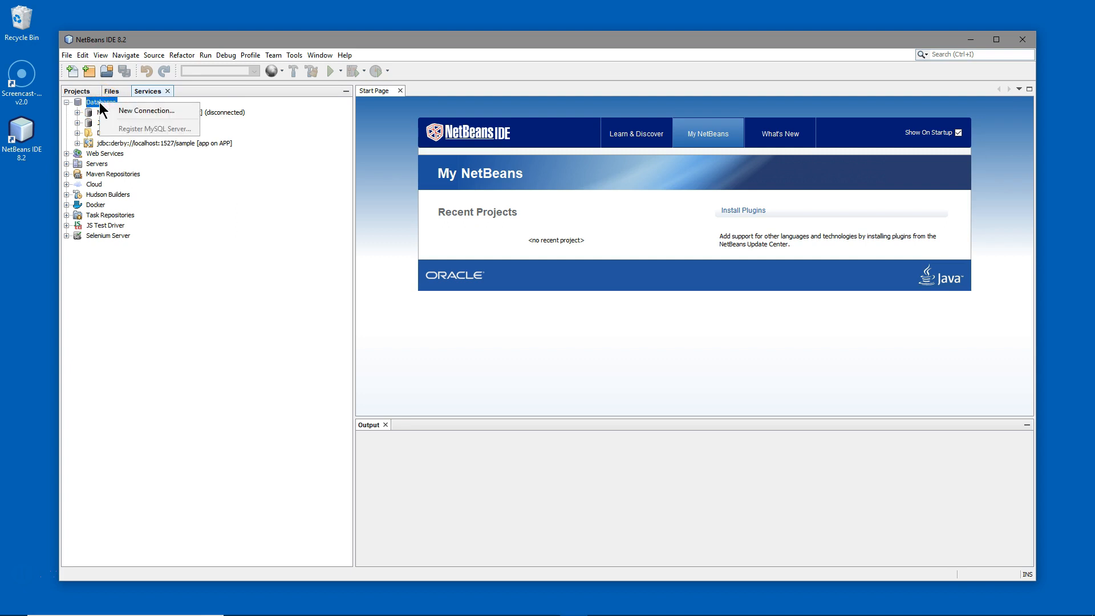
left_click(178, 111)
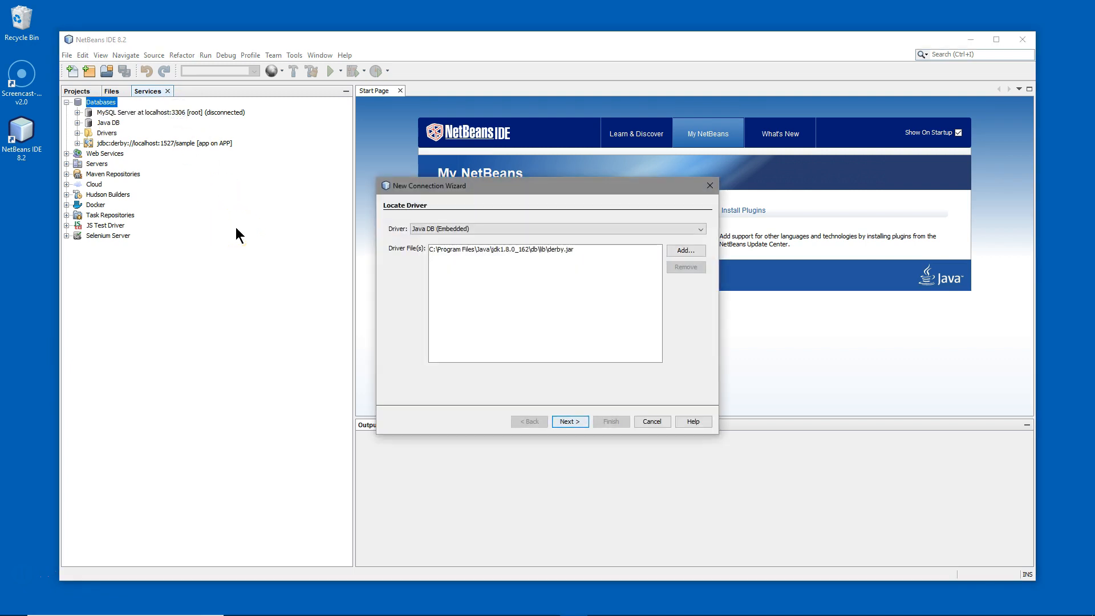
left_click(701, 230)
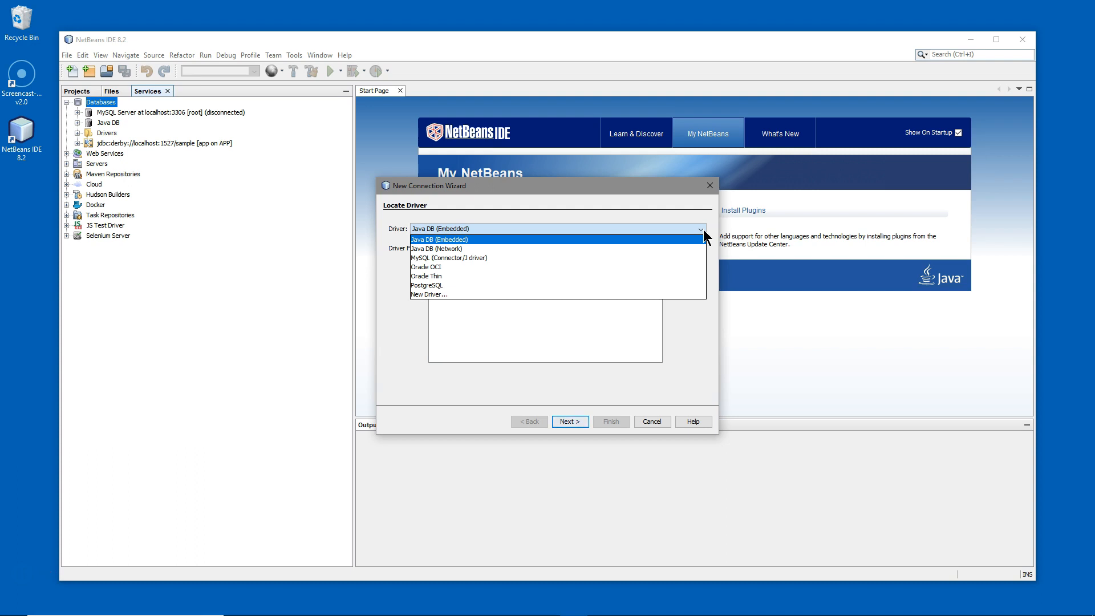
left_click(502, 258)
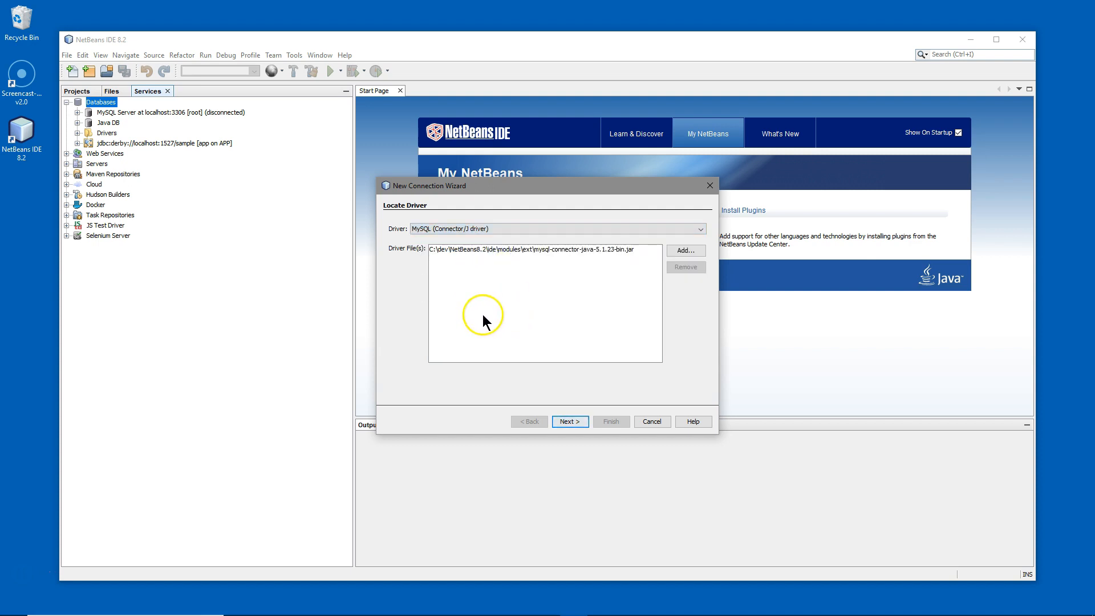
Step: Accept the driver file and clear the database name in the connection details
left_click(569, 422)
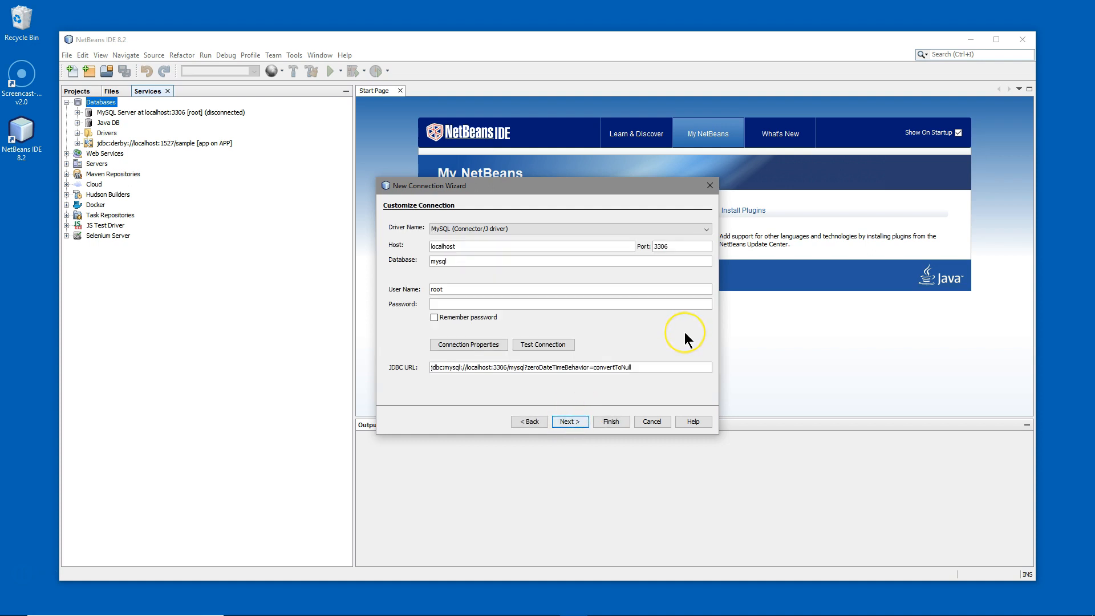
left_click(462, 263)
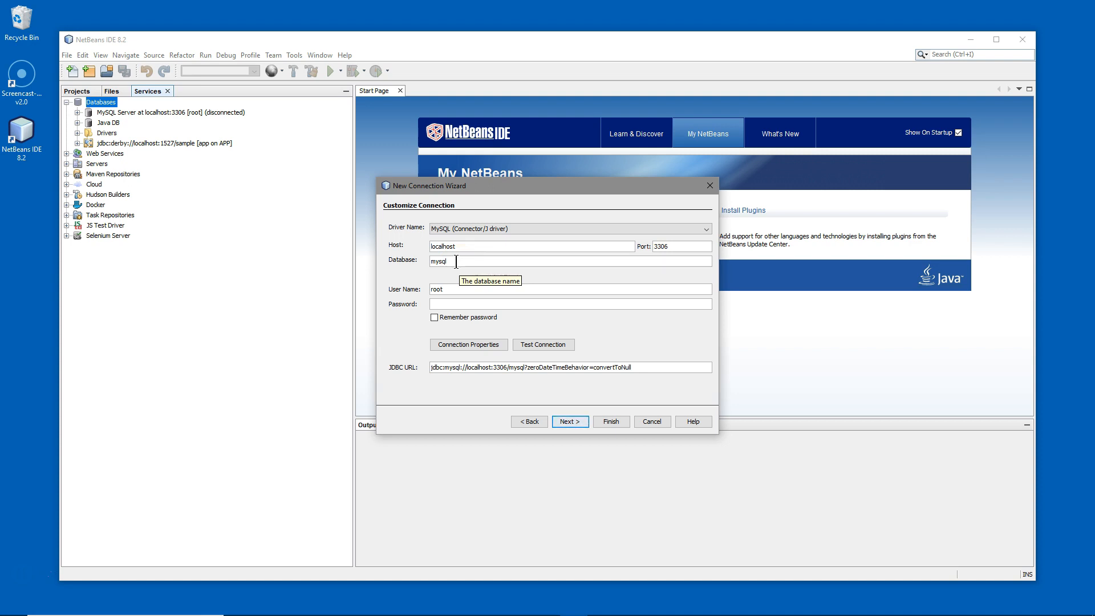
left_click(456, 261)
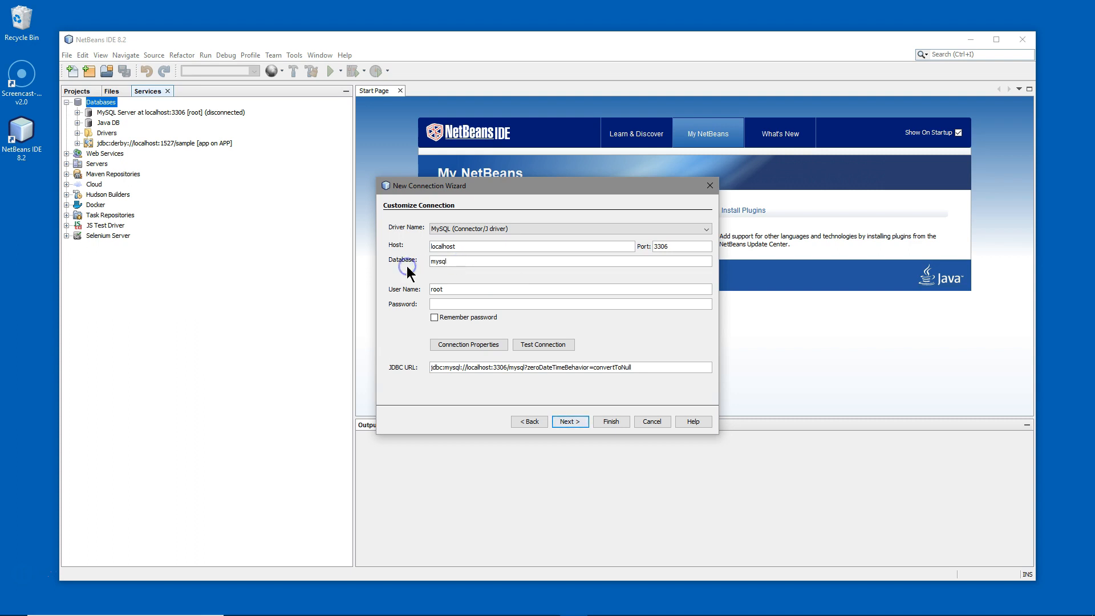
left_click_drag(438, 261, 412, 266)
key("BackSpace")
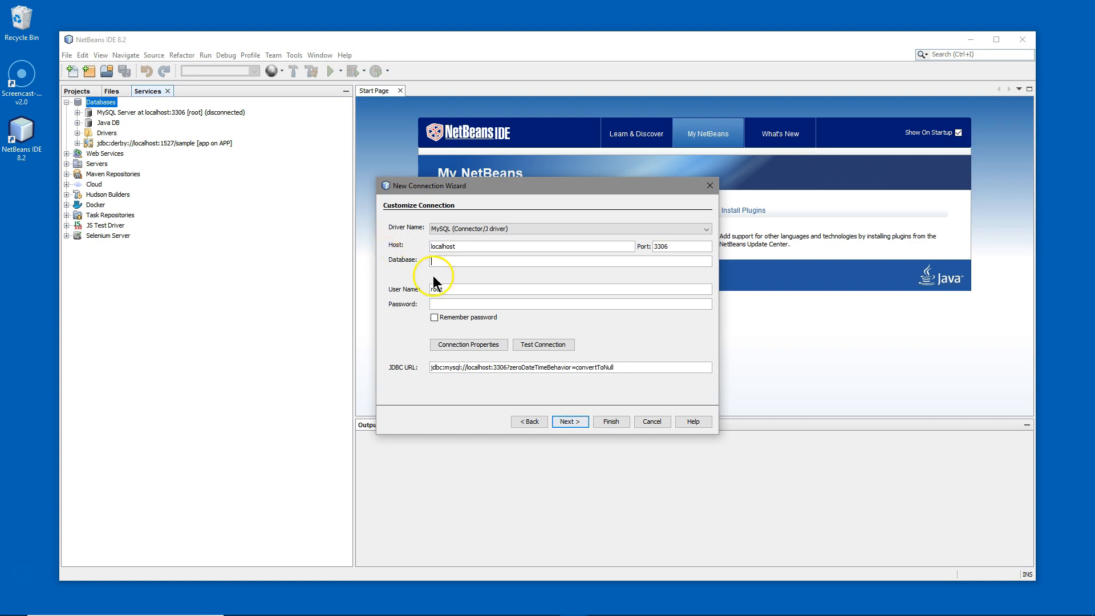
Step: Enter the root account's password, have it remembered, and test the connection
left_click(444, 305)
type("root")
type("••")
left_click(433, 317)
left_click(540, 344)
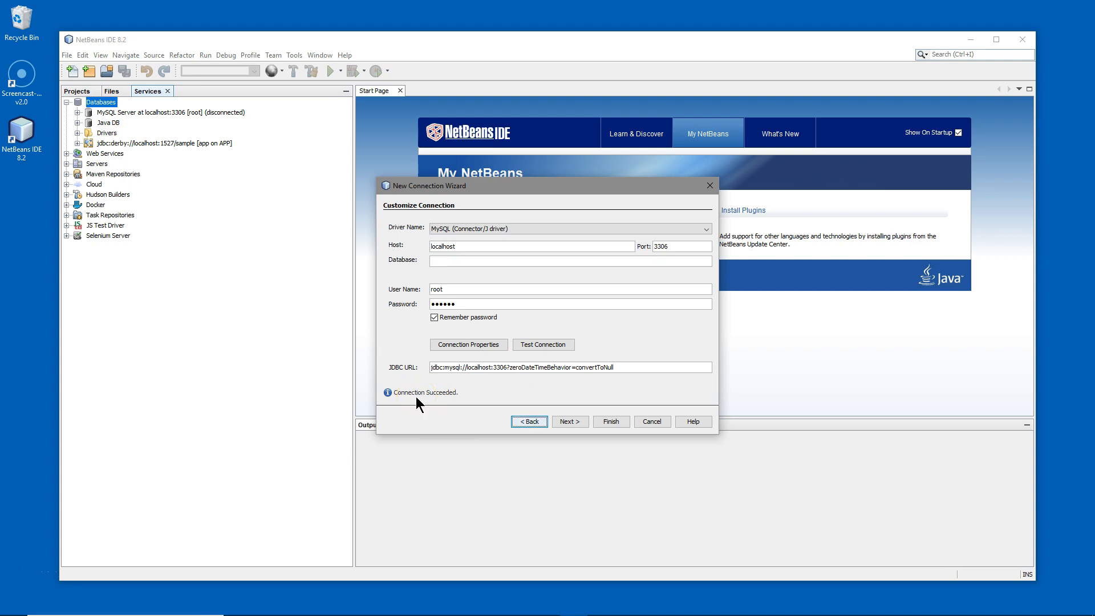
Step: Keep the default schema choice, name the connection MySQl Root, and finish creating it
left_click(569, 421)
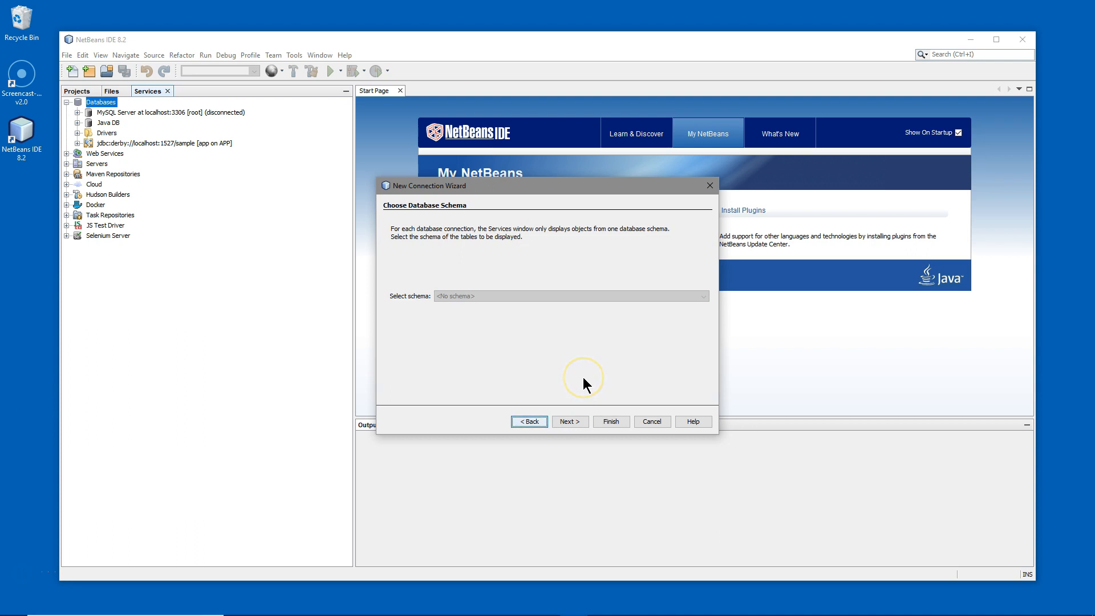
left_click(573, 422)
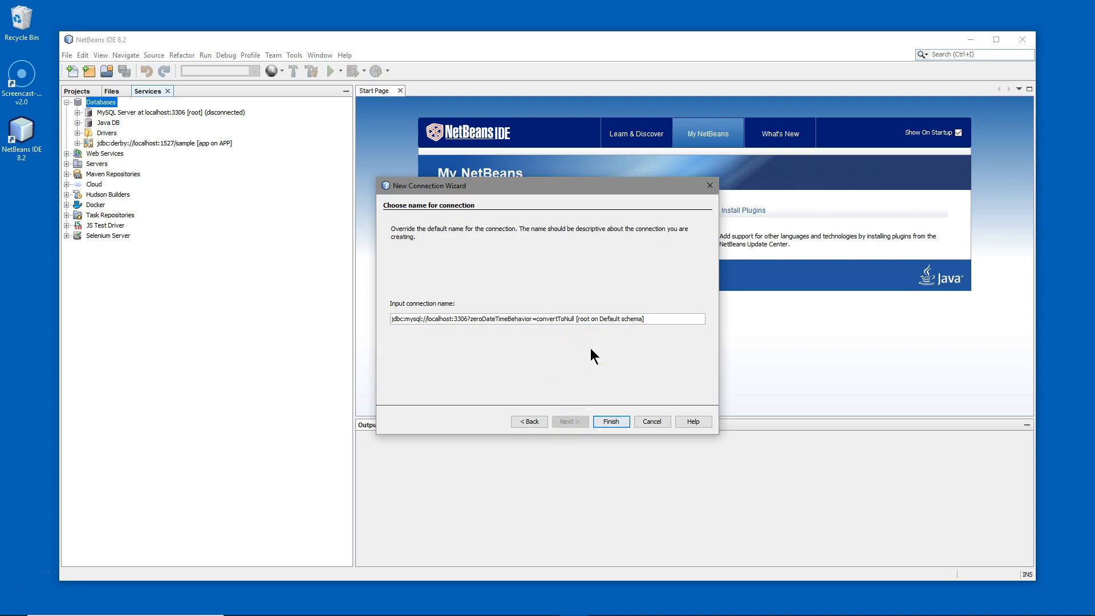
left_click(673, 318)
left_click_drag(673, 318, 376, 330)
type("M")
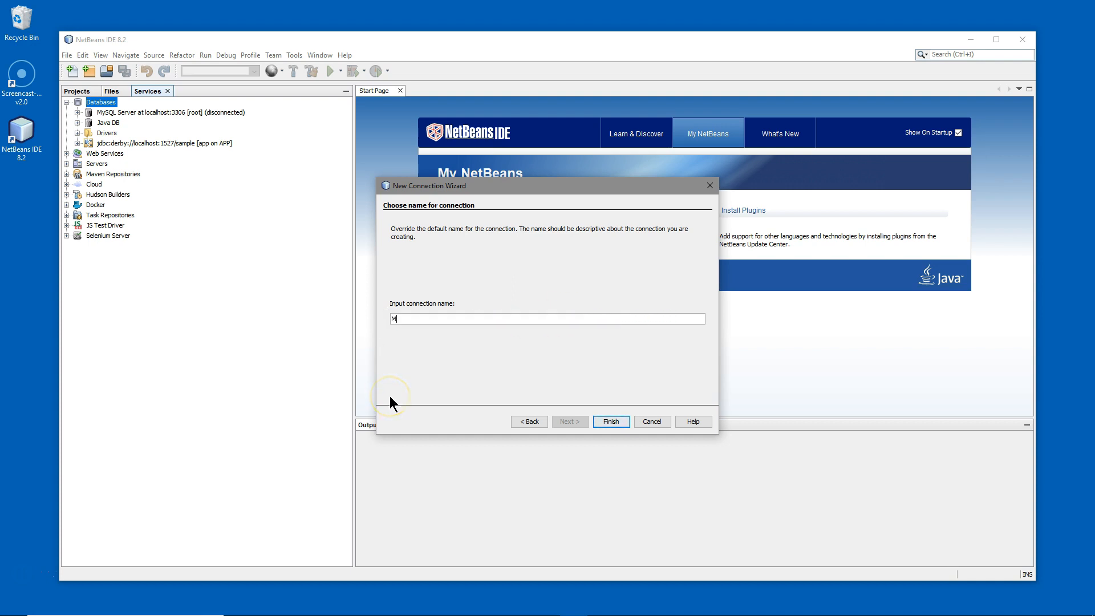
type("ySQl Root")
left_click(611, 423)
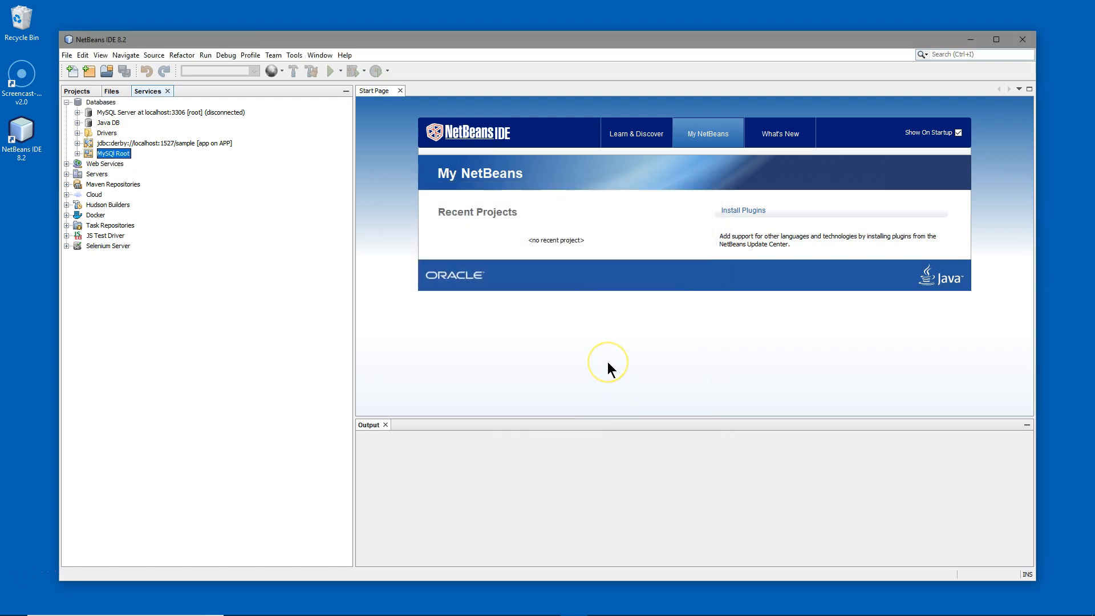
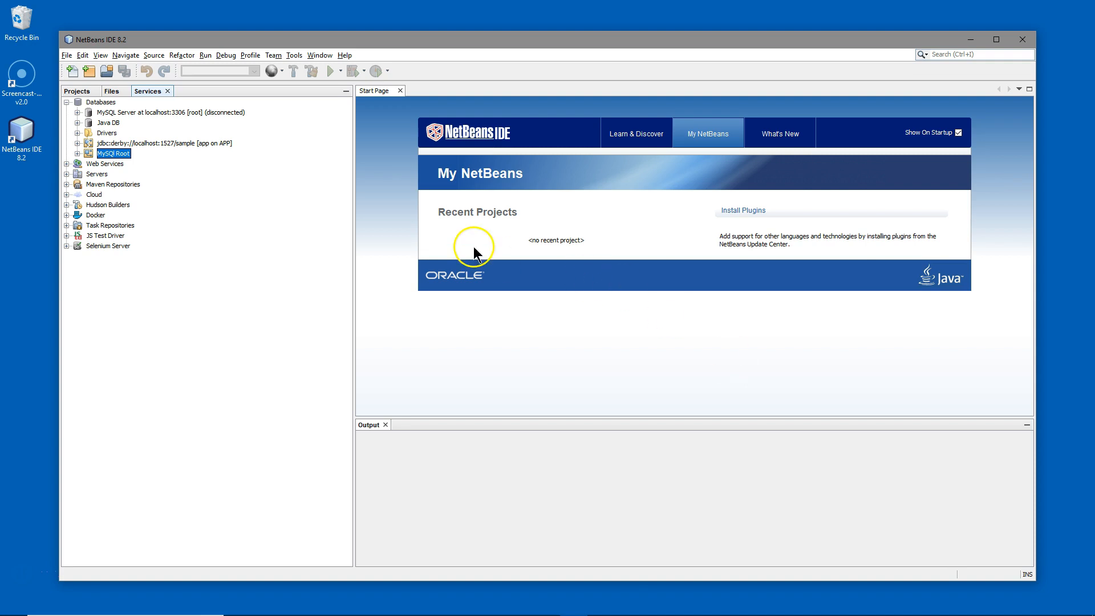
Step: Exit NetBeans, switch to File Explorer, and open settings.xml from C:\dev\NetBeans8.2\java\maven\conf in Notepad++
left_click(67, 55)
left_click(99, 343)
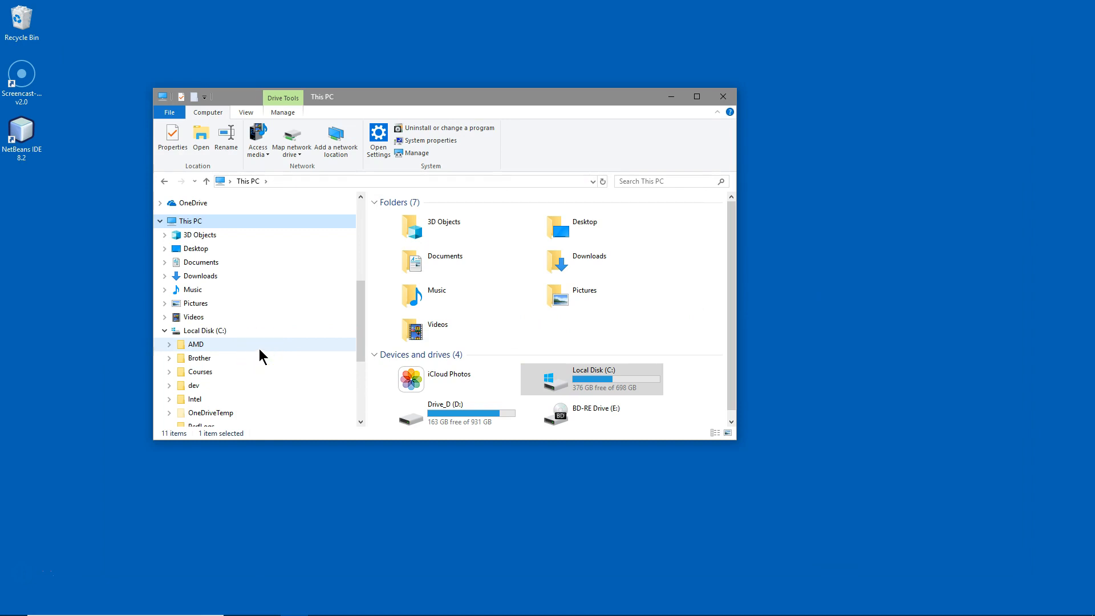
scroll(259, 345, "down", 2)
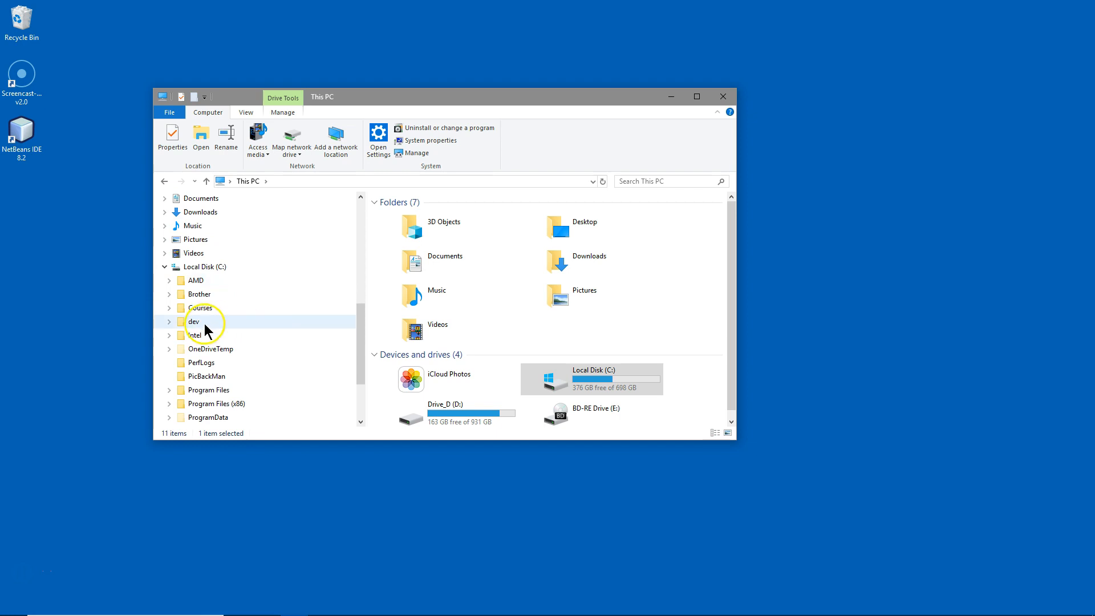
left_click(169, 322)
scroll(259, 314, "down", 2)
scroll(260, 314, "down", 6)
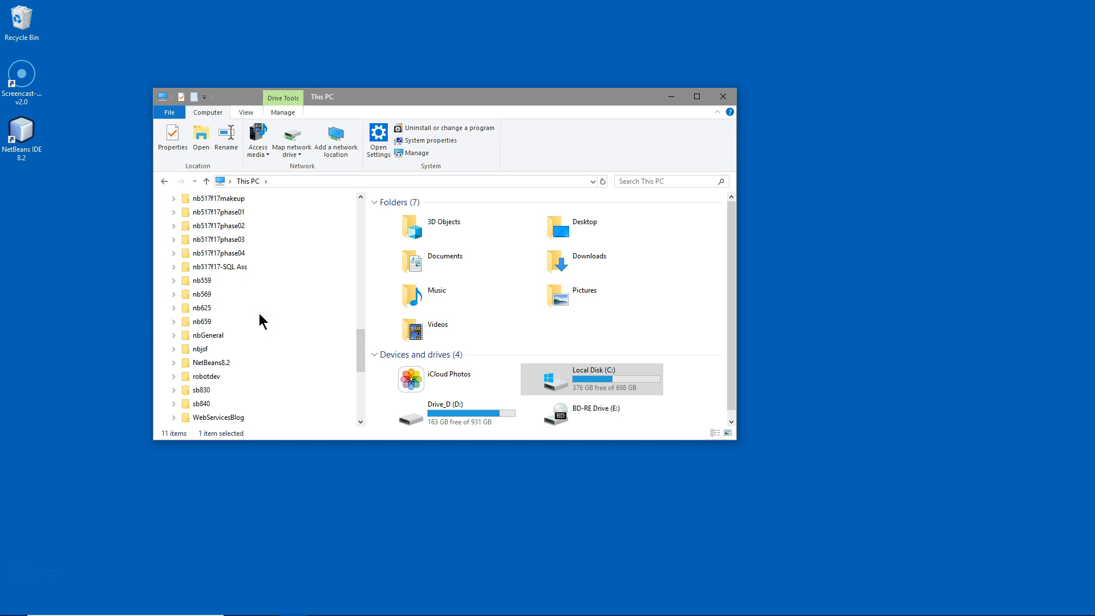
left_click(174, 335)
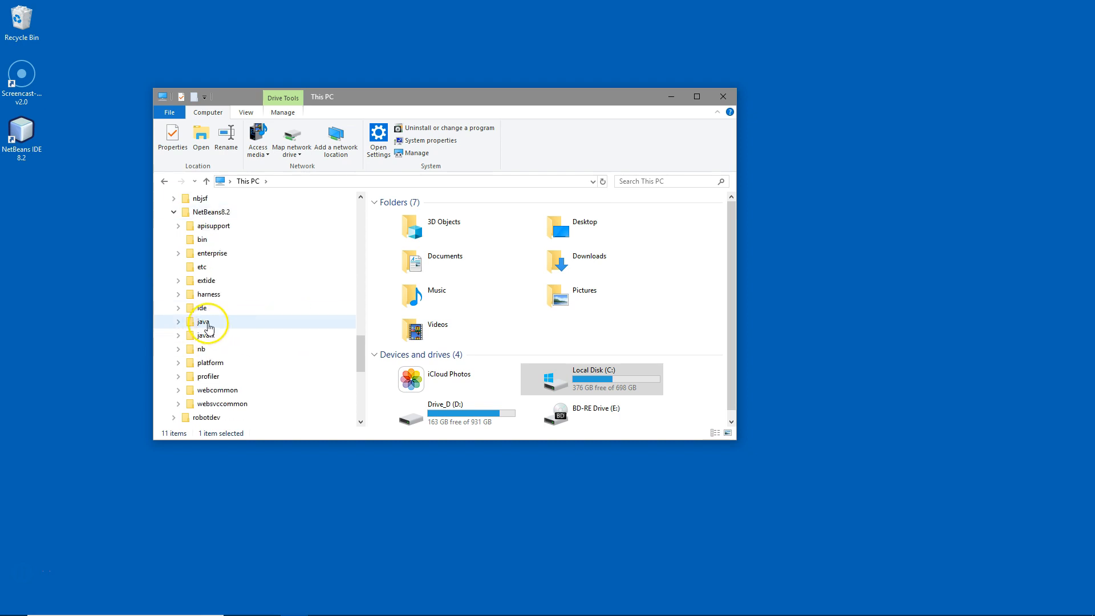
left_click(177, 322)
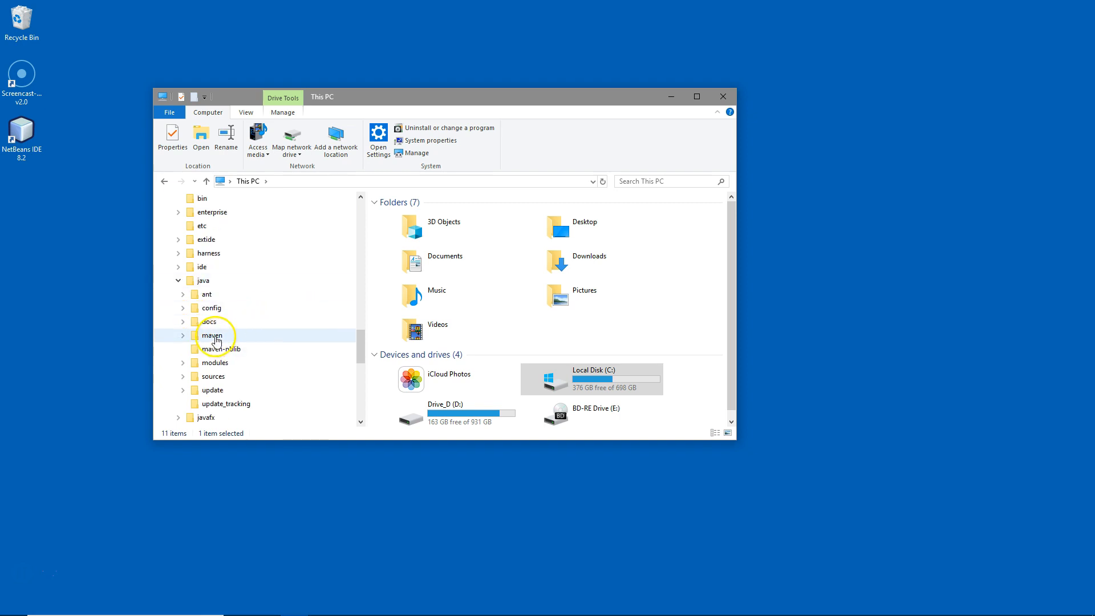
left_click(183, 335)
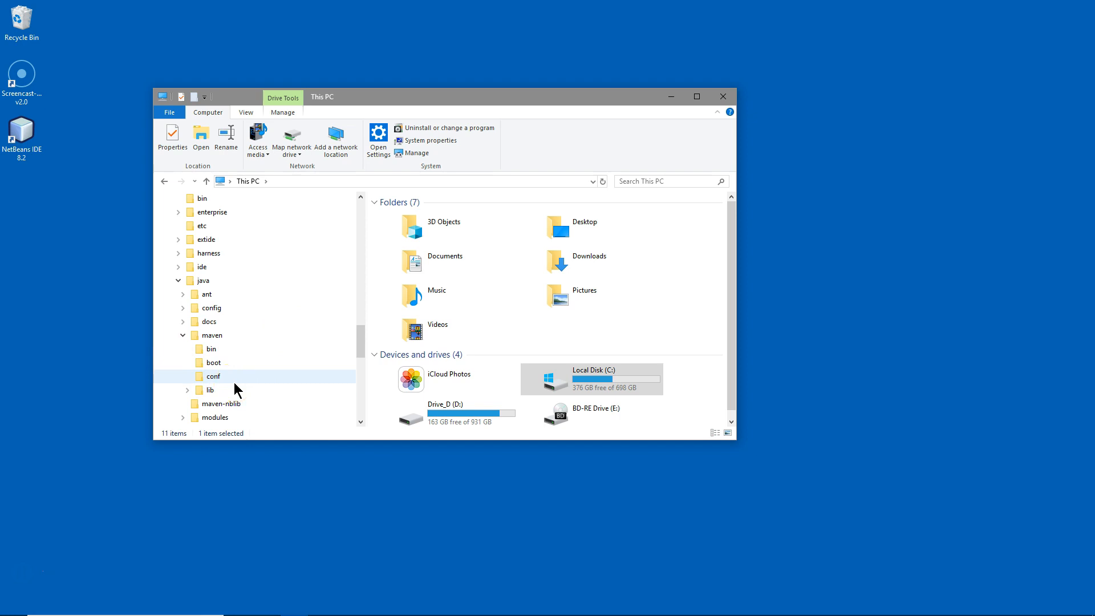
left_click(214, 378)
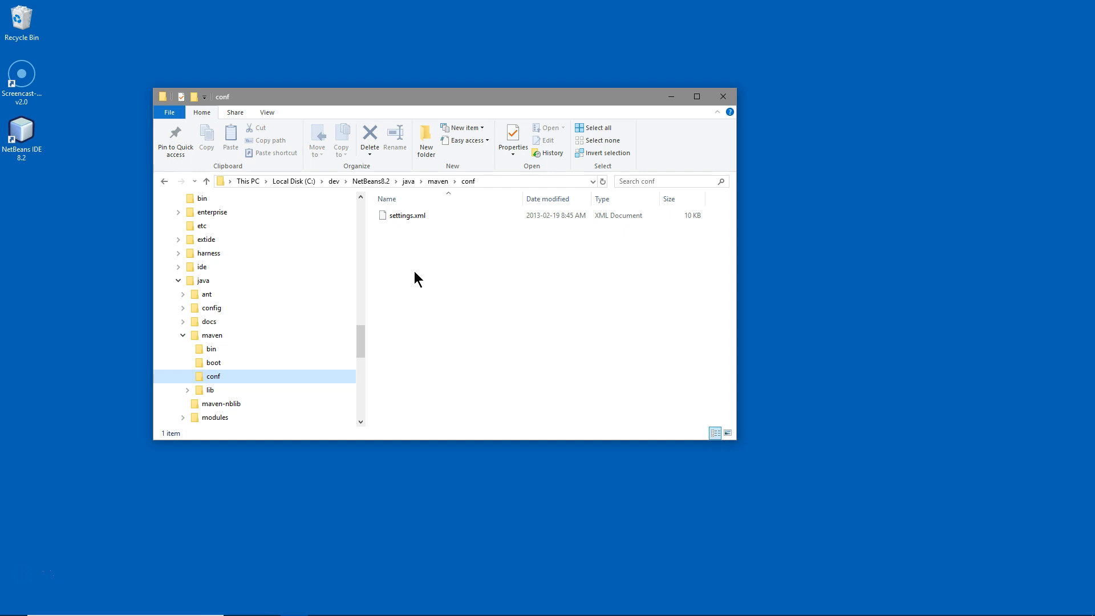
right_click(400, 218)
left_click(480, 278)
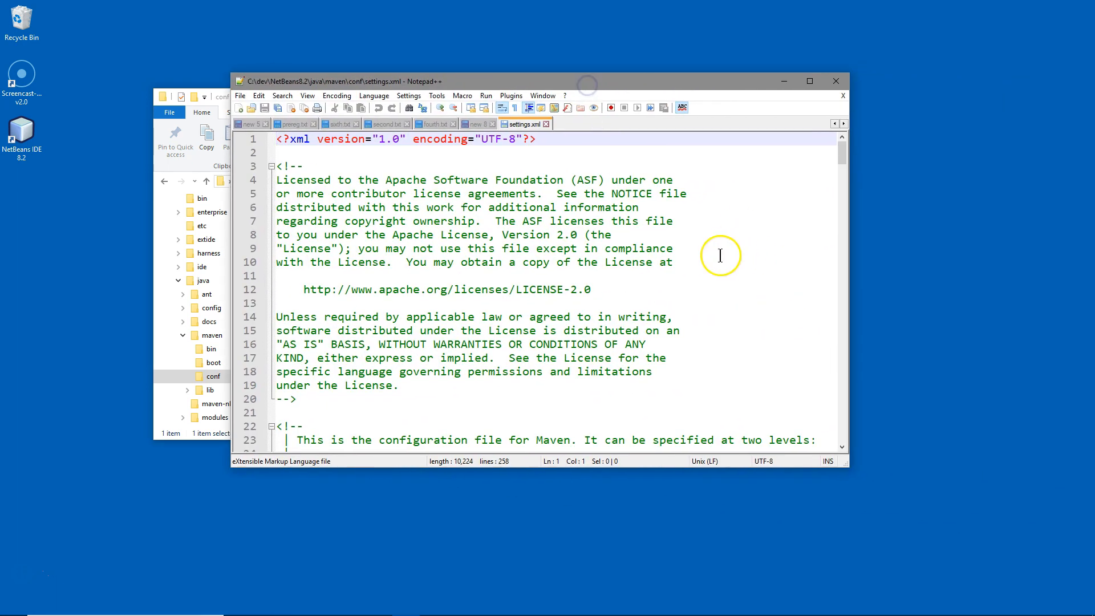
Step: Examine the sections of Maven's settings.xml from the license header through to the closing settings tag
scroll(721, 264, "down", 1)
scroll(721, 264, "down", 11)
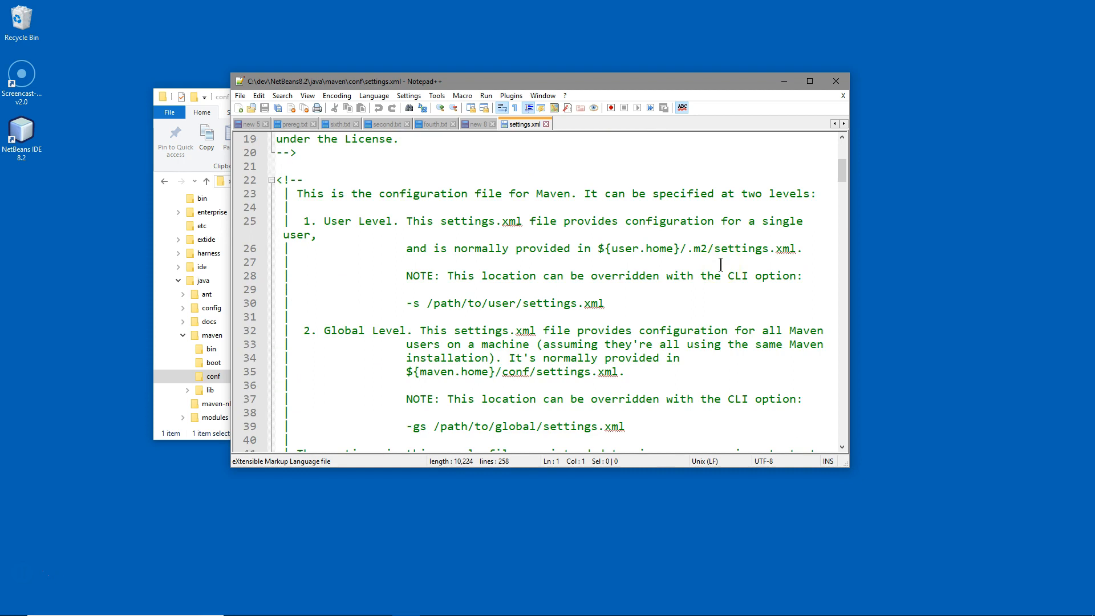
scroll(720, 264, "down", 7)
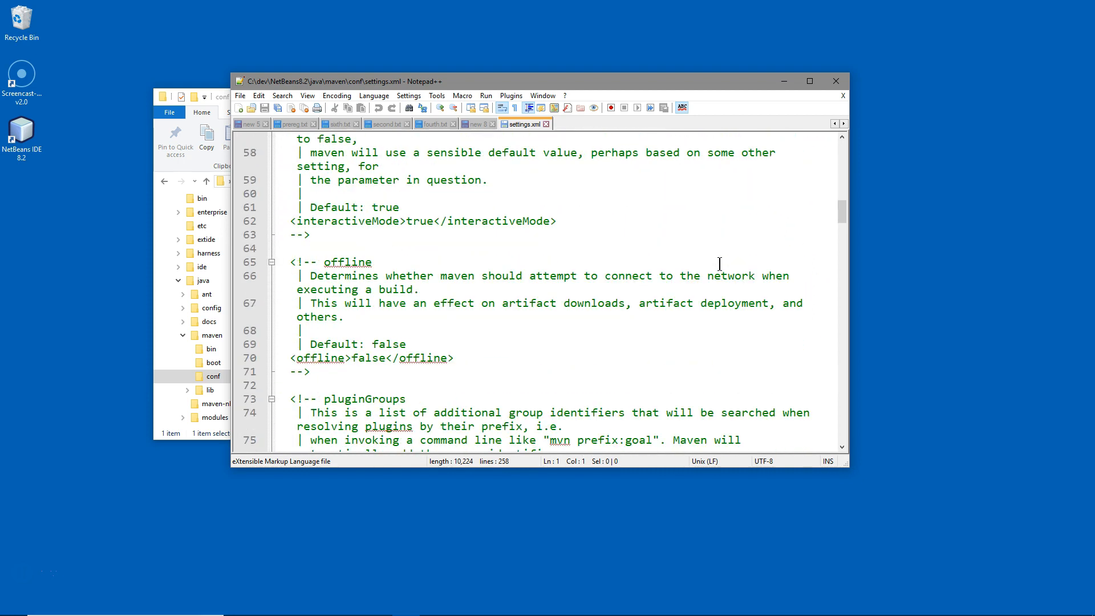
scroll(720, 264, "down", 4)
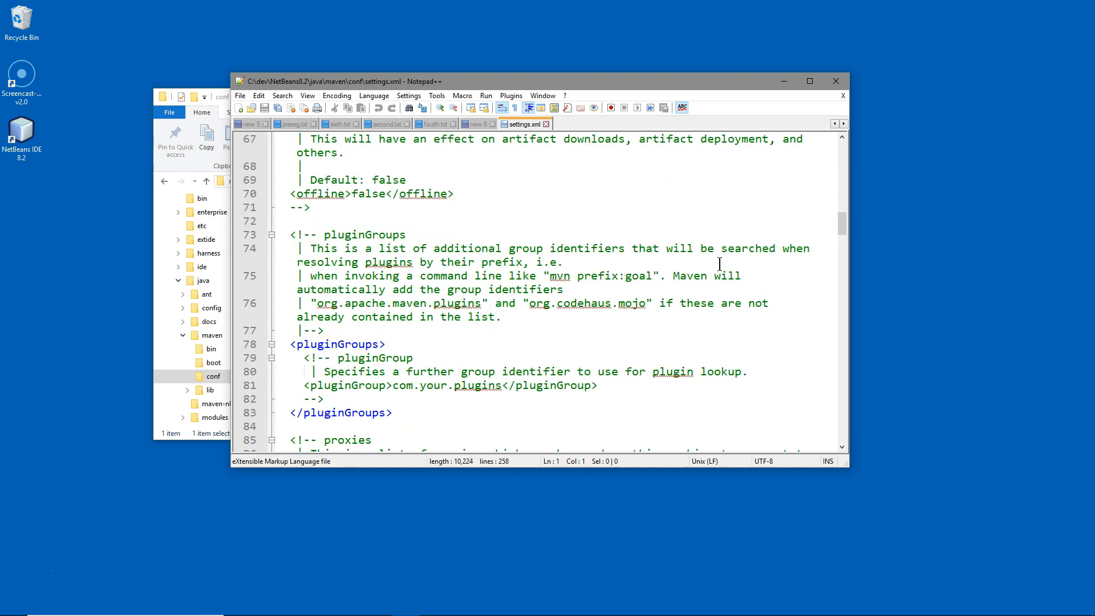
scroll(720, 264, "down", 4)
scroll(720, 264, "down", 10)
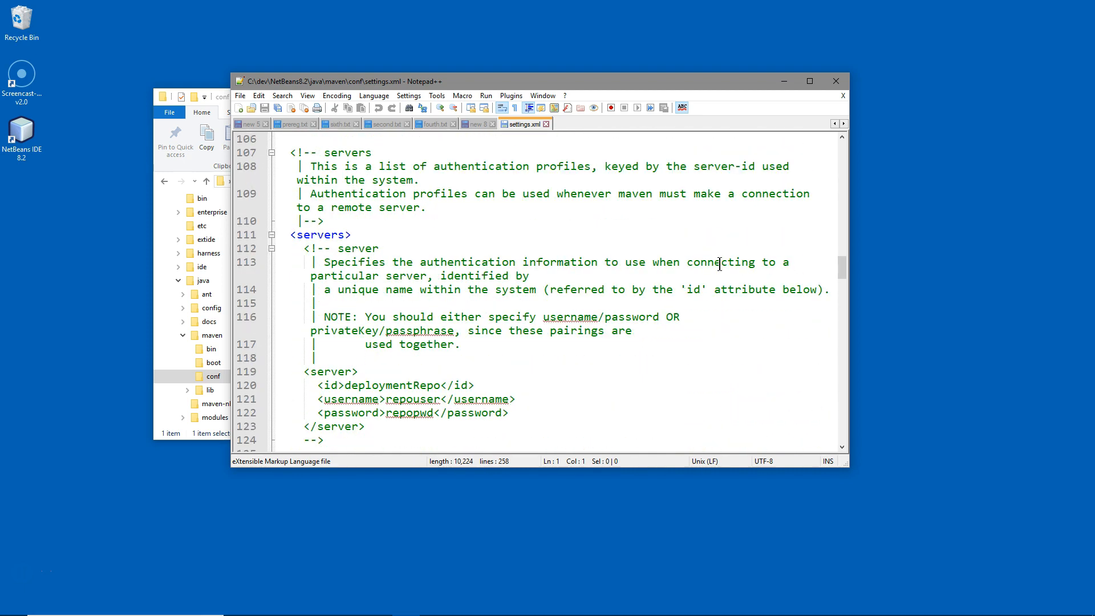
scroll(720, 264, "down", 4)
scroll(720, 265, "down", 9)
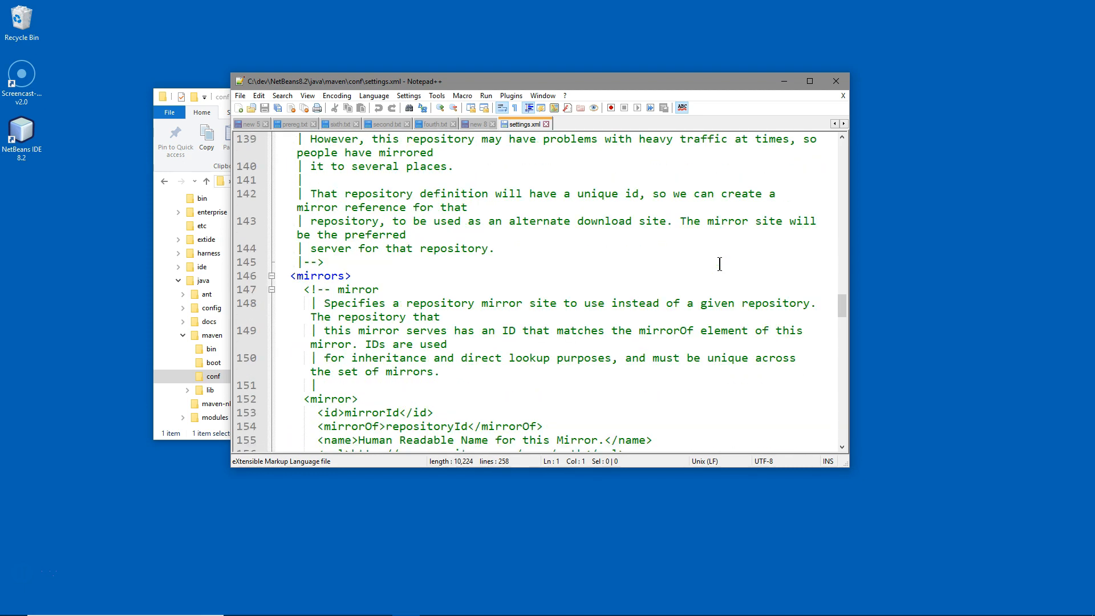
scroll(720, 264, "down", 8)
scroll(720, 265, "down", 9)
scroll(720, 264, "down", 7)
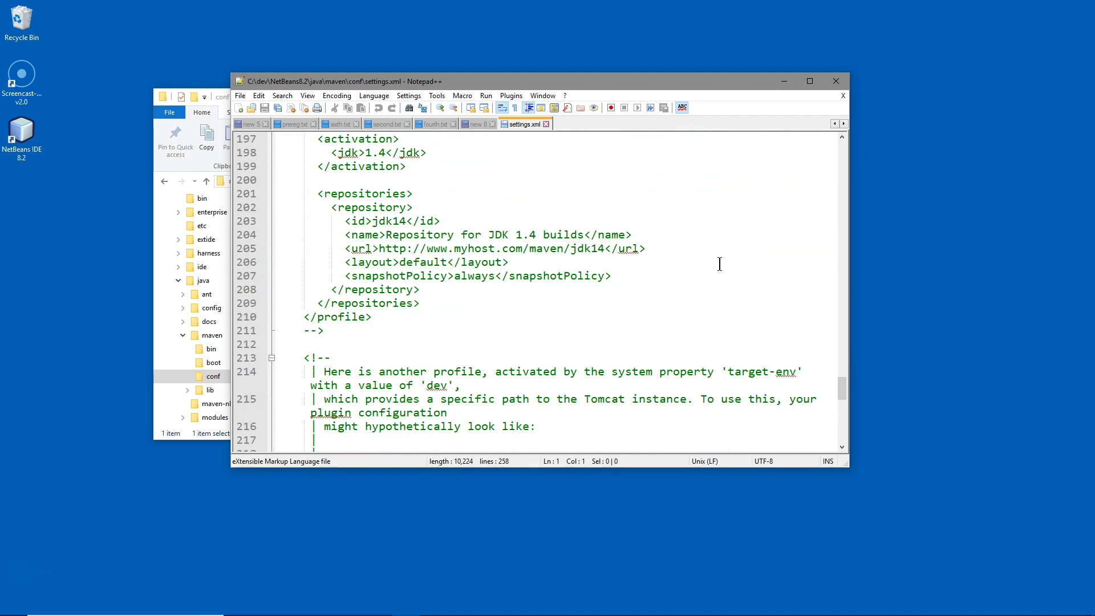
scroll(720, 264, "down", 10)
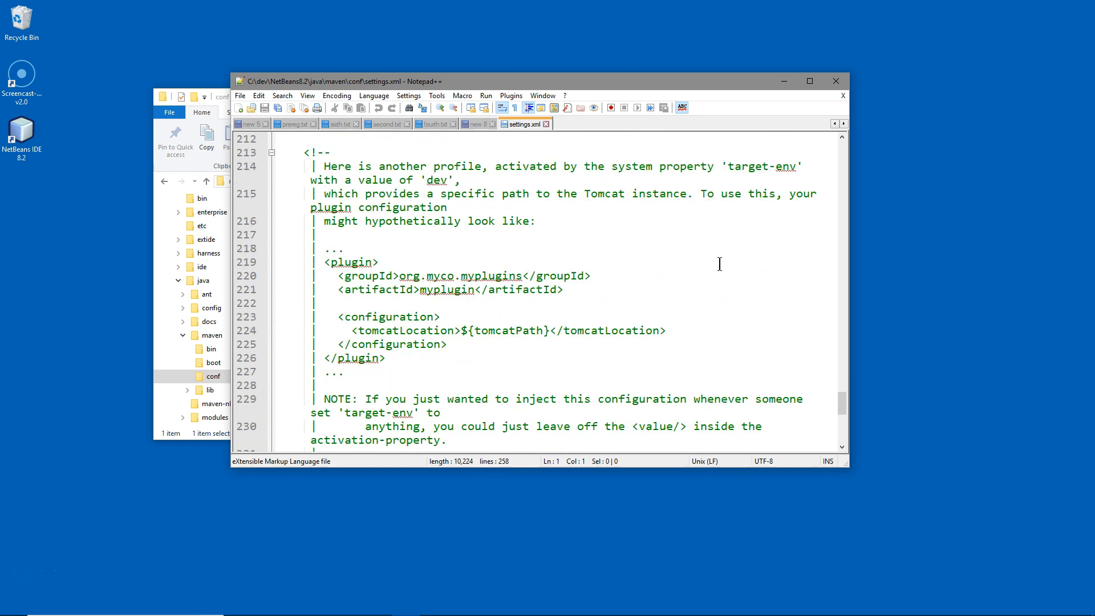
scroll(720, 265, "down", 3)
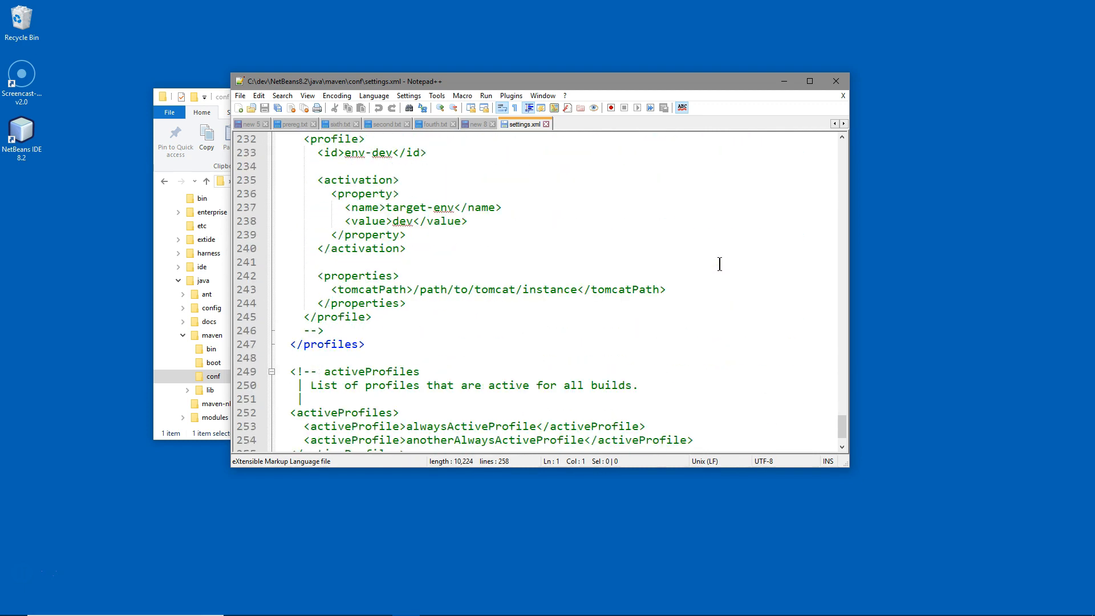
scroll(720, 264, "down", 2)
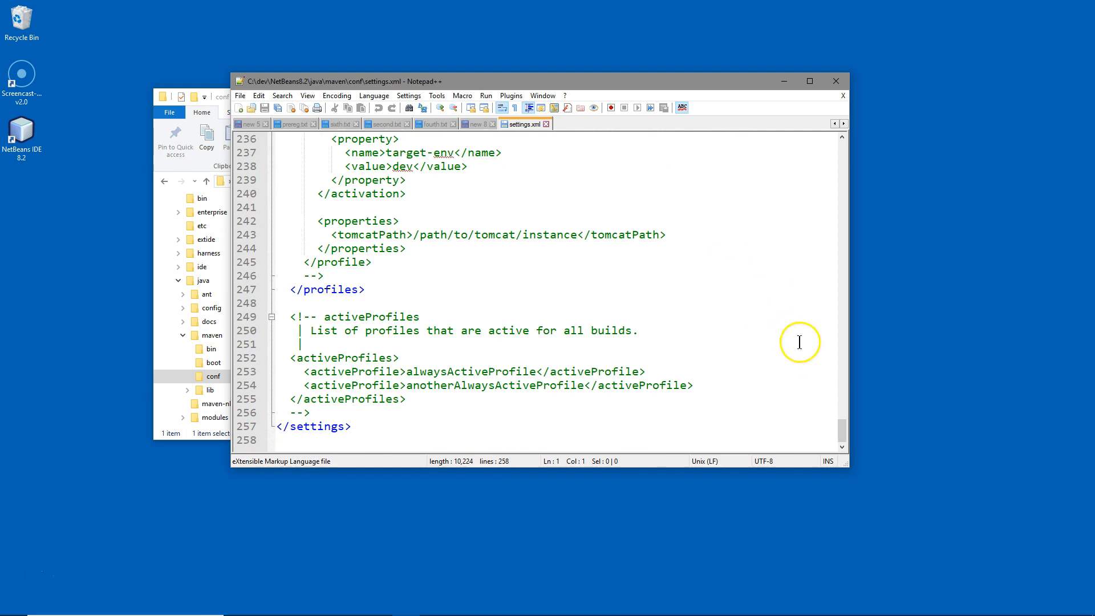
Step: Copy the sample localRepository element out of its comment onto the blank line 55 just below it
left_click_drag(847, 433, 852, 141)
scroll(641, 226, "down", 6)
scroll(640, 226, "down", 6)
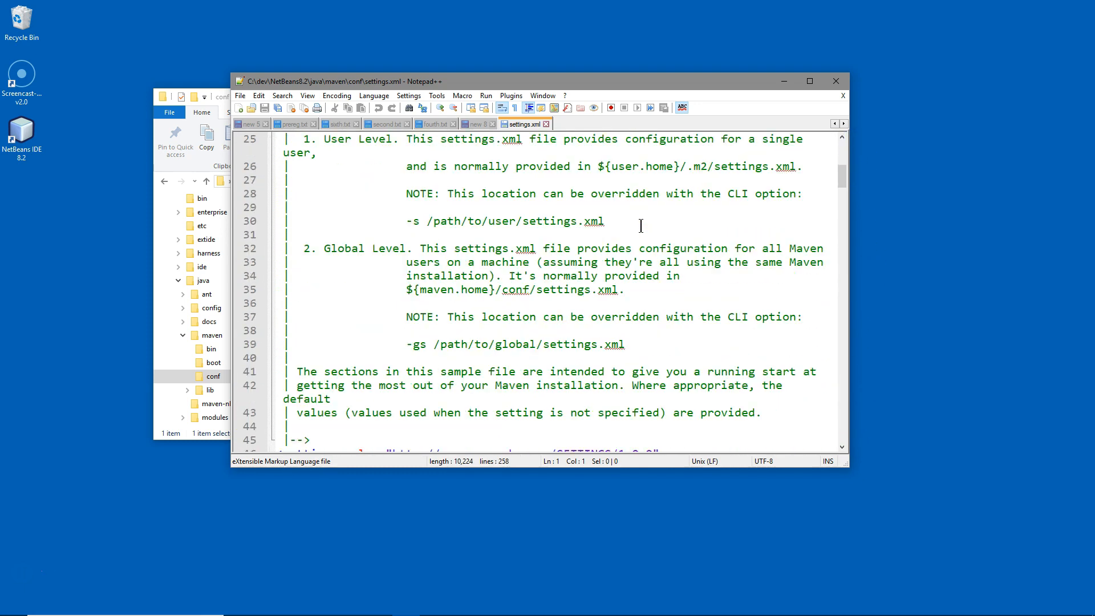
scroll(641, 226, "down", 2)
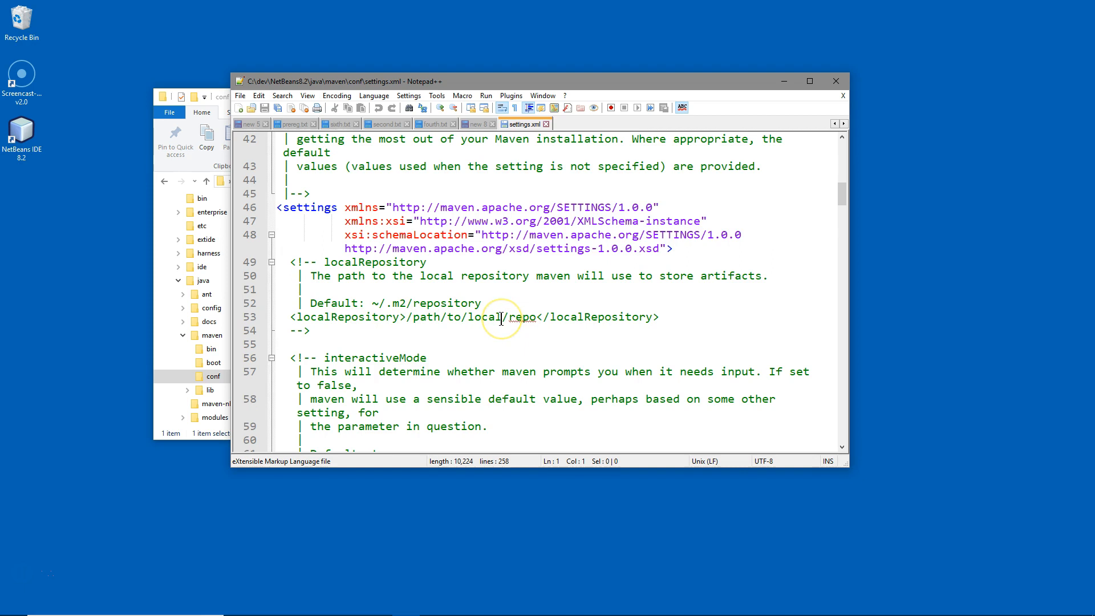
left_click_drag(291, 318, 662, 313)
key("ctrl+c")
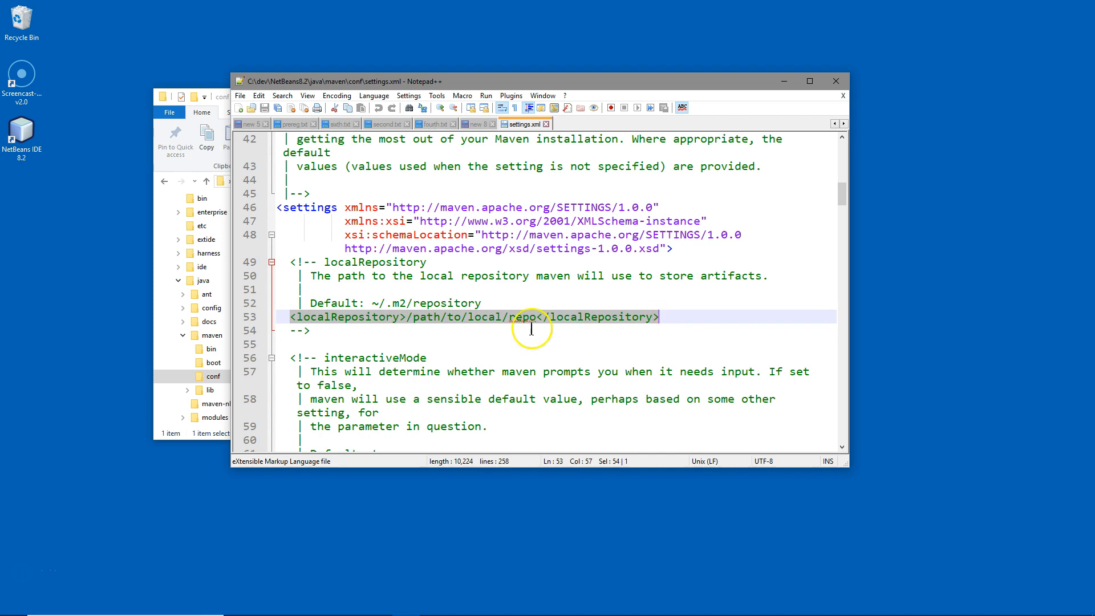
left_click(296, 340)
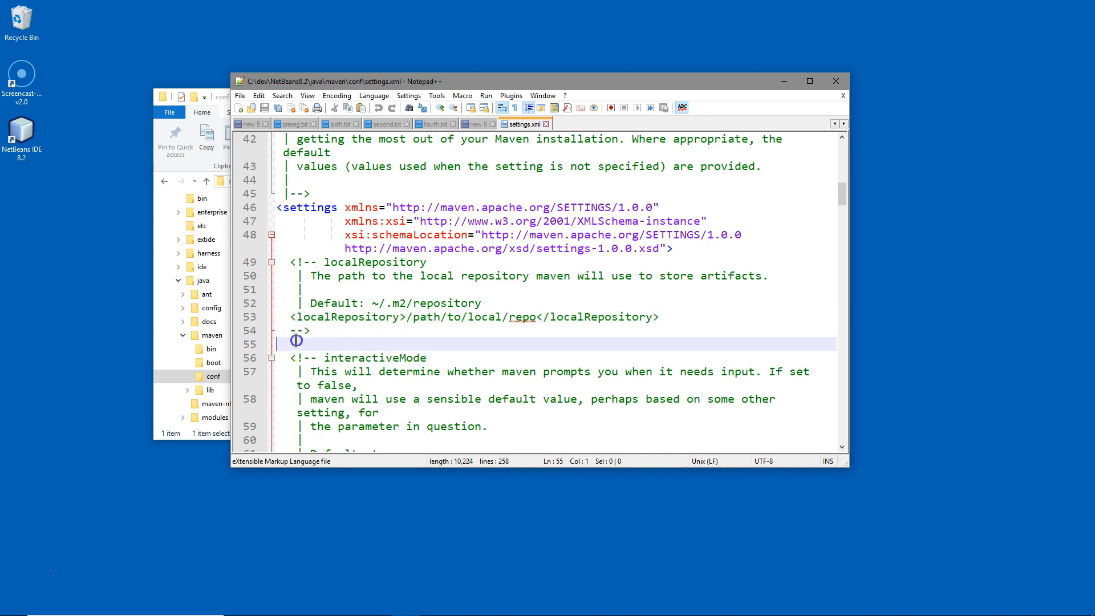
key("ctrl+v")
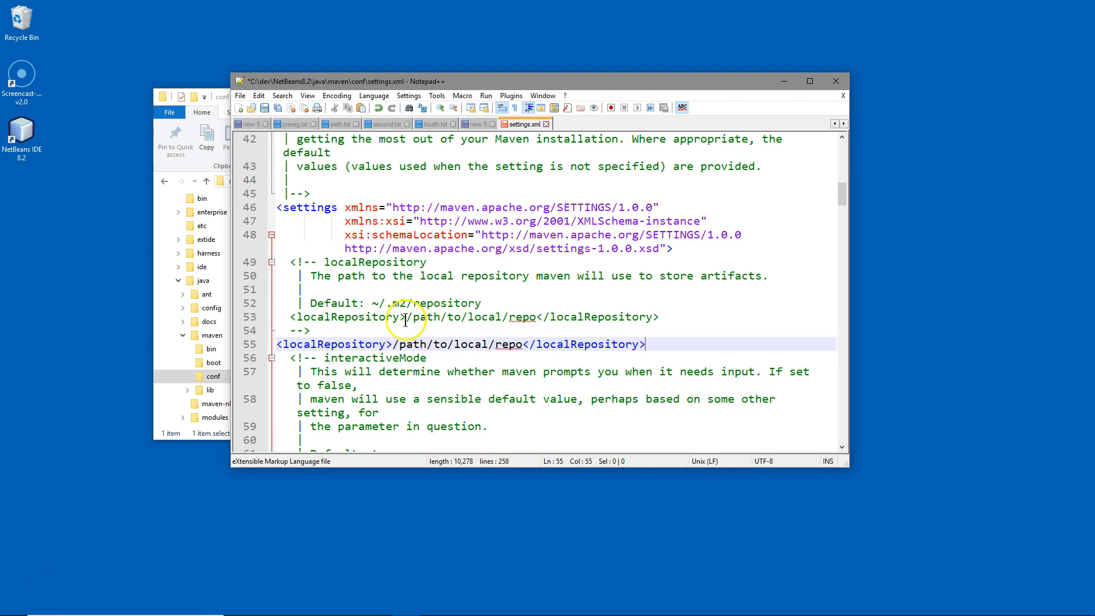
Step: Replace the sample path inside the line 55 localRepository element with C:\dev\
left_click_drag(393, 344, 522, 345)
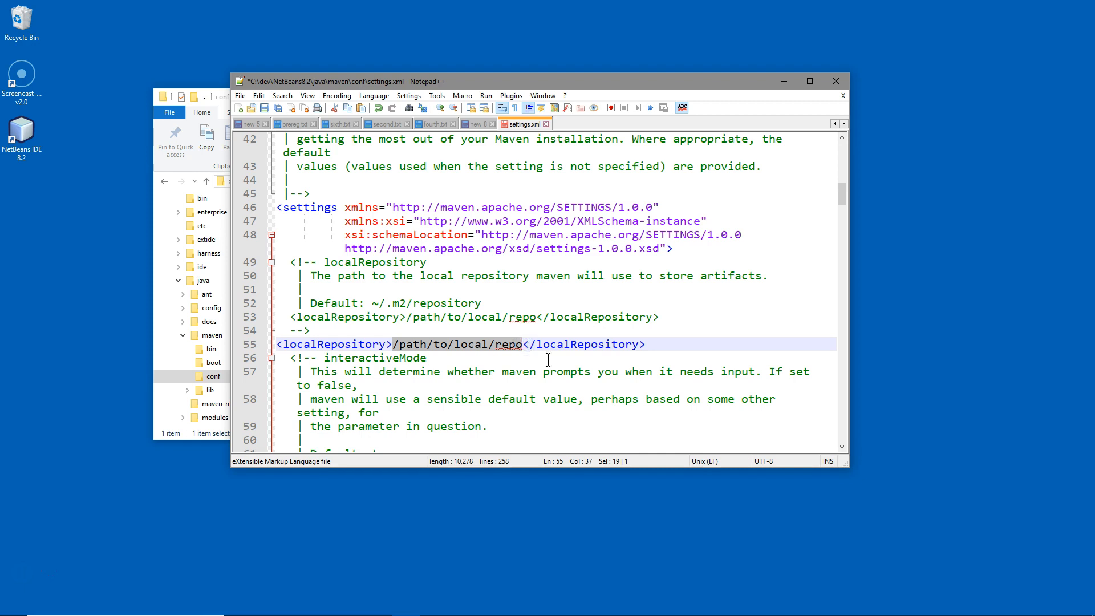
type("C:")
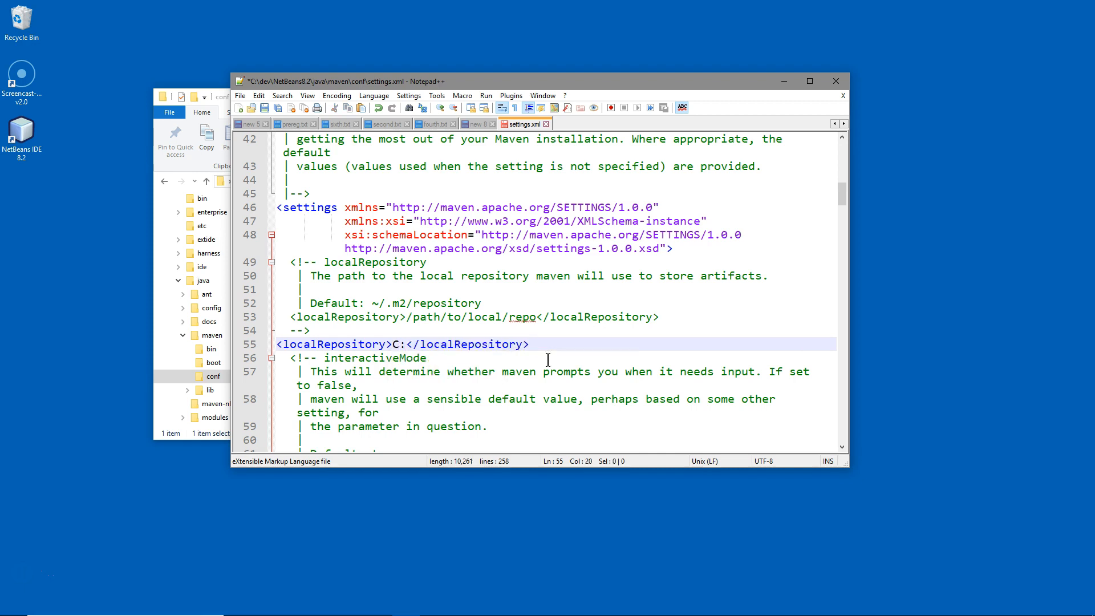
type("\\")
type("dev")
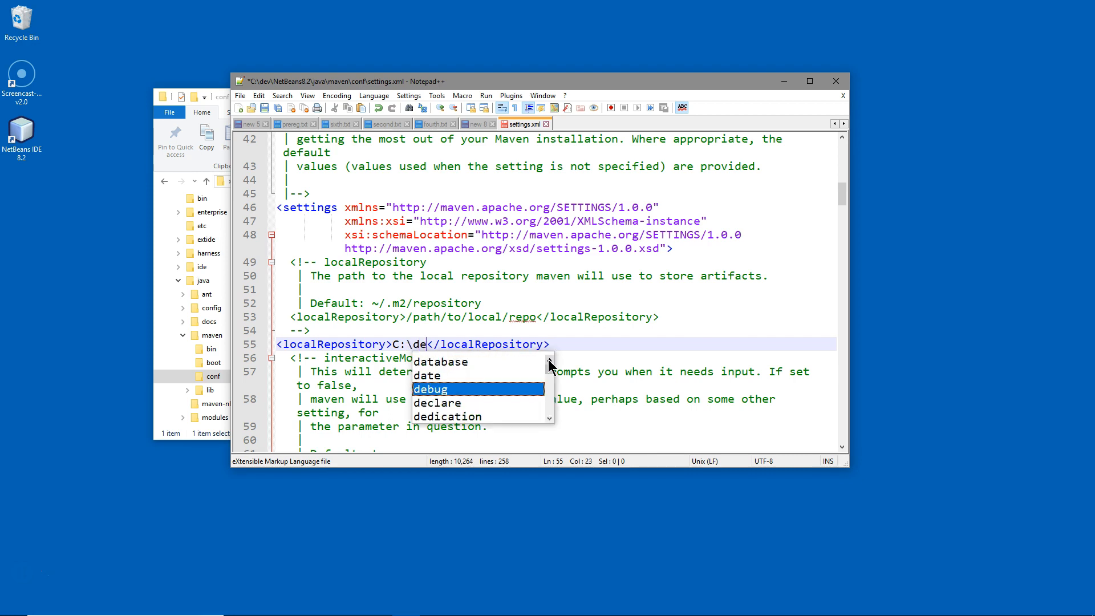
type("\\")
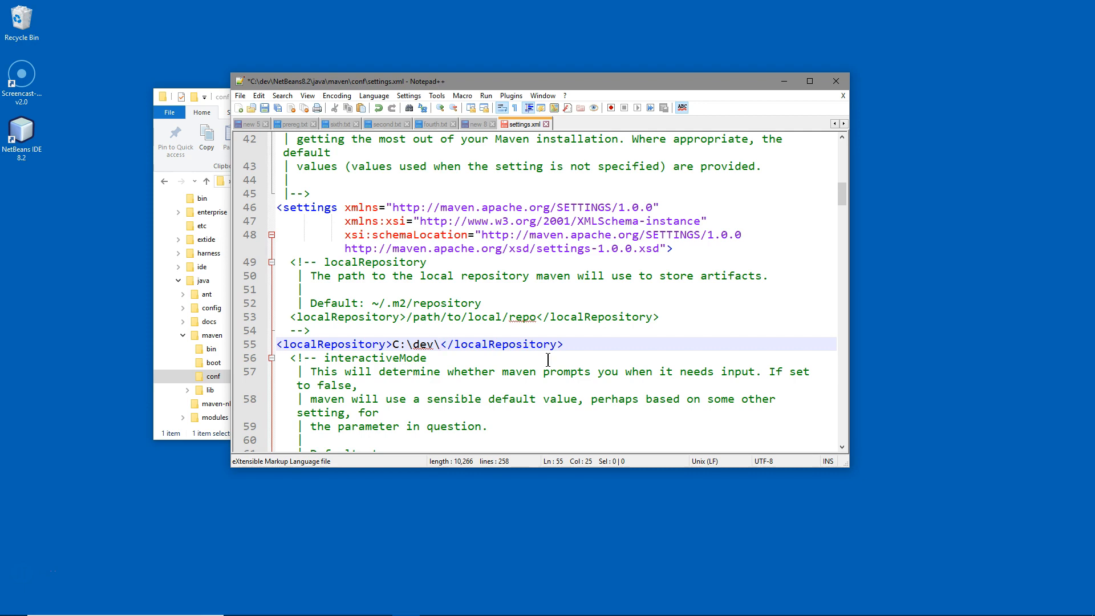
Step: Copy .m2/repository from the default path in the comment and append it to the line 55 localRepository path
left_click(384, 304)
left_click_drag(386, 308, 482, 311)
key("ctrl+c")
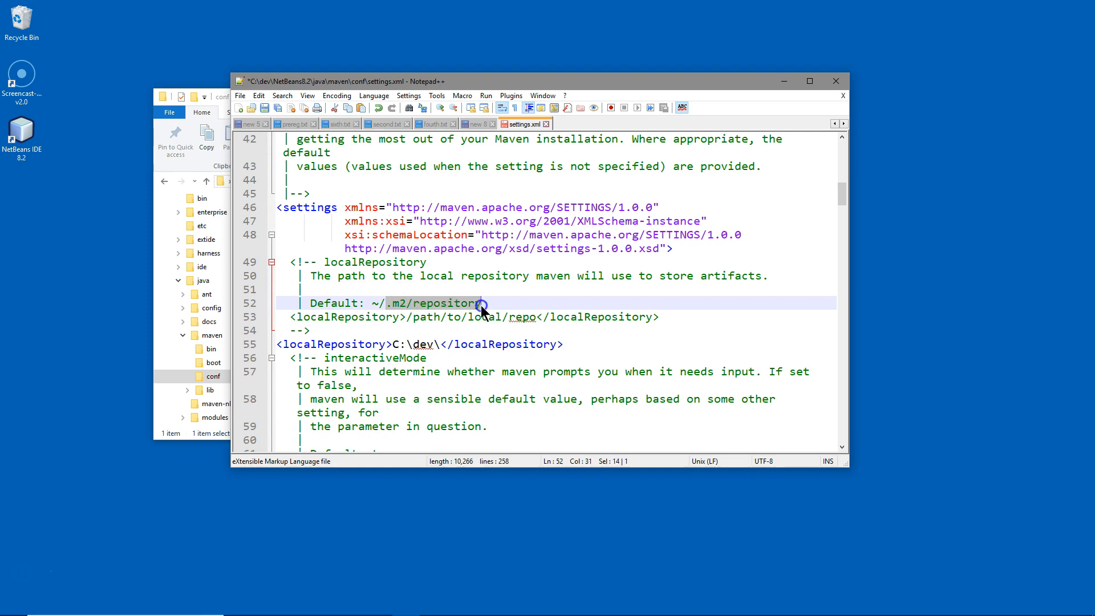
left_click(442, 346)
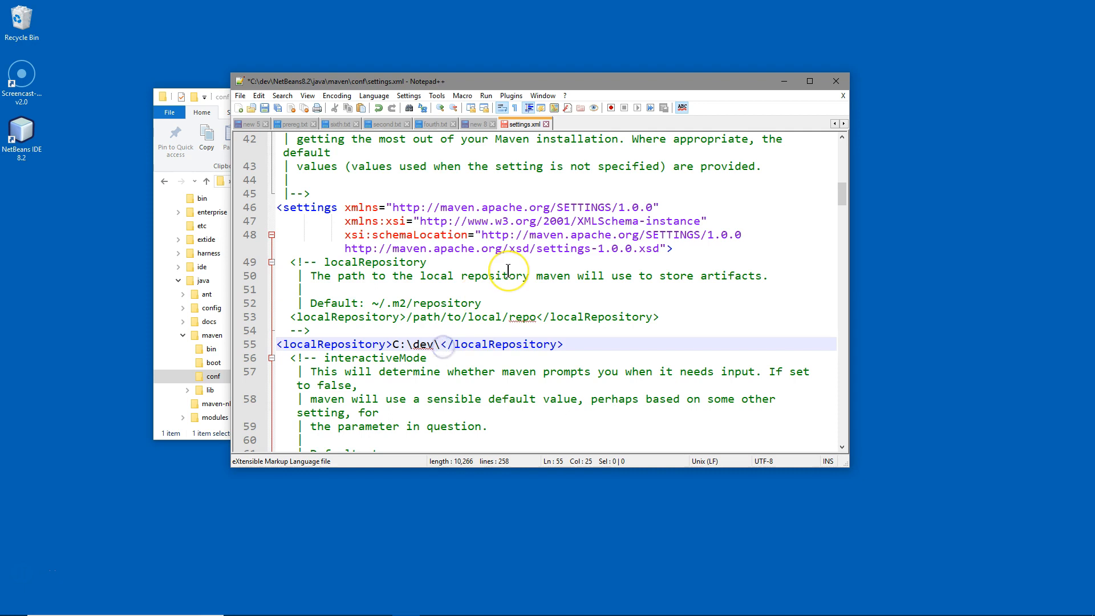
key("ctrl+v")
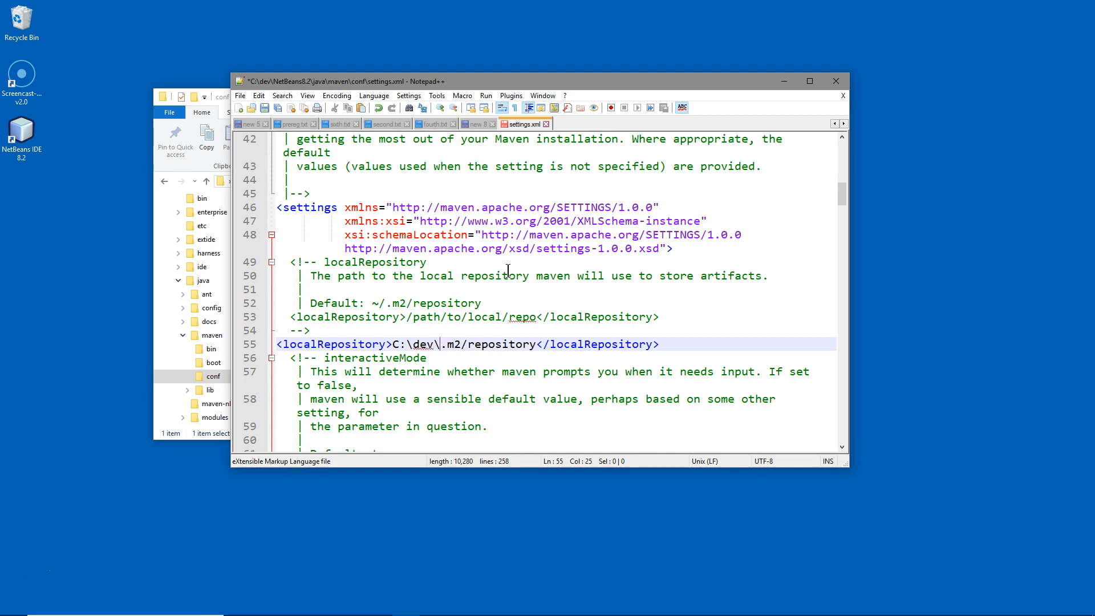
Step: Change the backslashes in the line 55 path to forward slashes, giving C:/dev/.m2/repository, then save settings.xml and close Notepad++
key("BackSpace")
type("/")
key("BackSpace")
type("/")
left_click(266, 109)
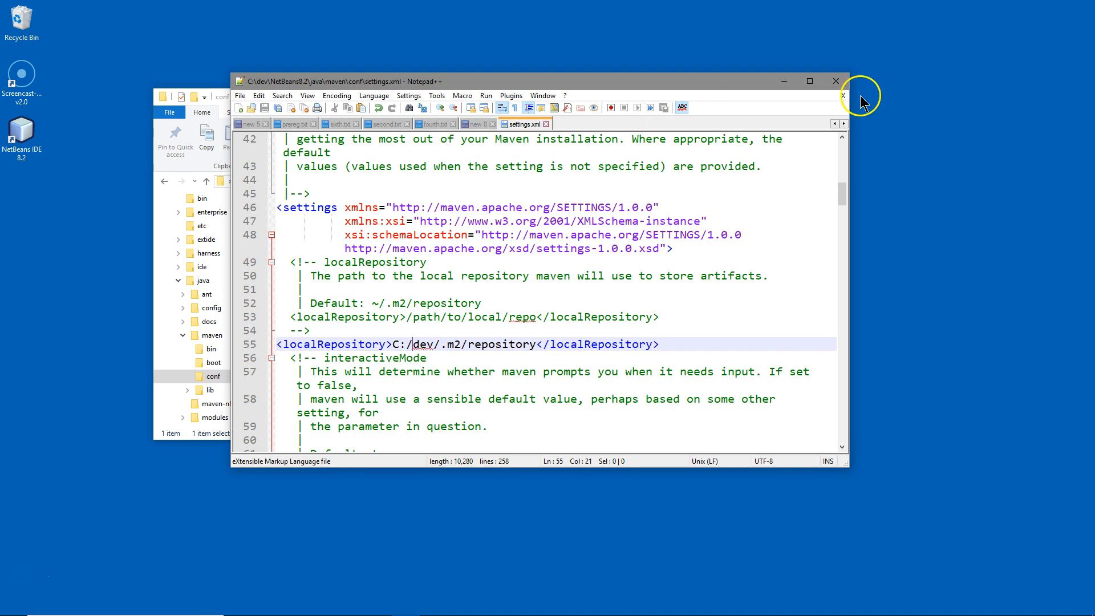
left_click(837, 81)
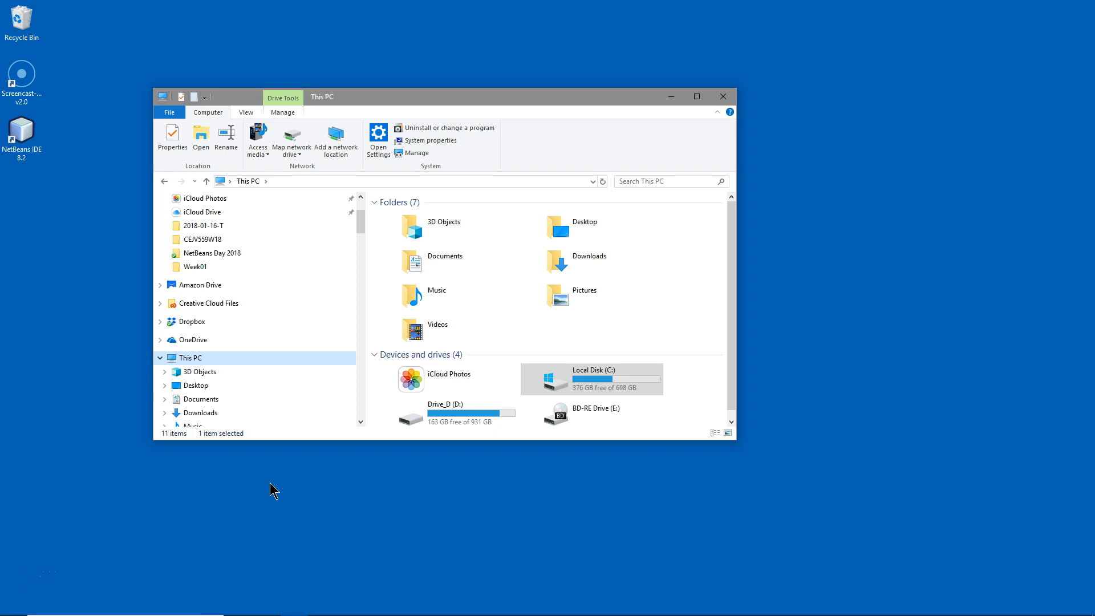
Step: Open the folder C:\Program Files (x86)\MySQL\Connector J 5.1 in File Explorer
left_click(279, 481)
left_click(313, 352)
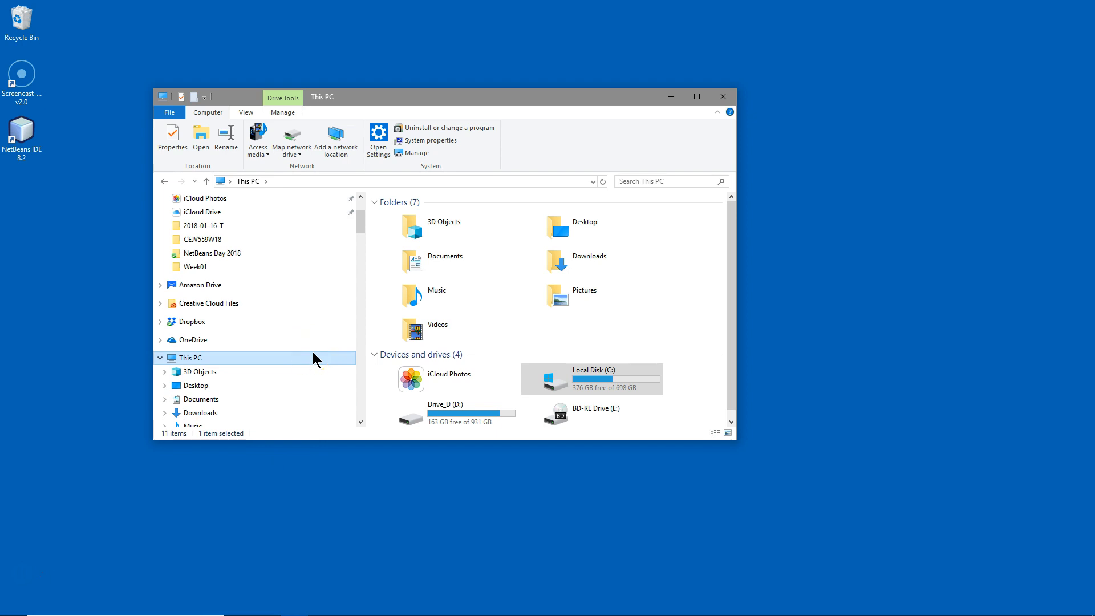
scroll(312, 352, "down", 3)
scroll(313, 352, "down", 2)
scroll(312, 361, "down", 2)
scroll(312, 352, "up", 2)
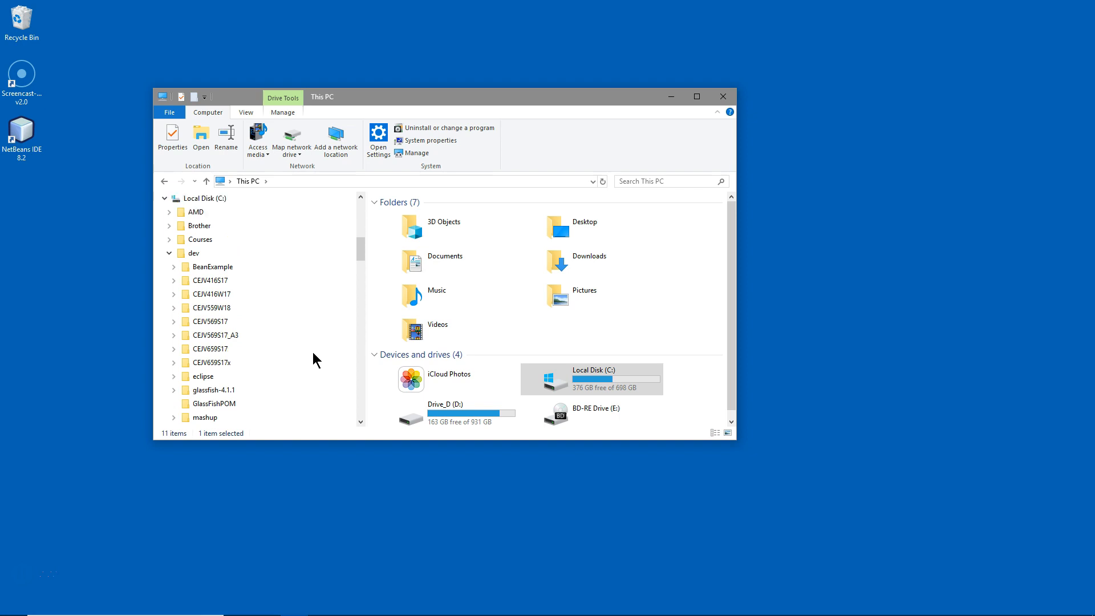
left_click(200, 229)
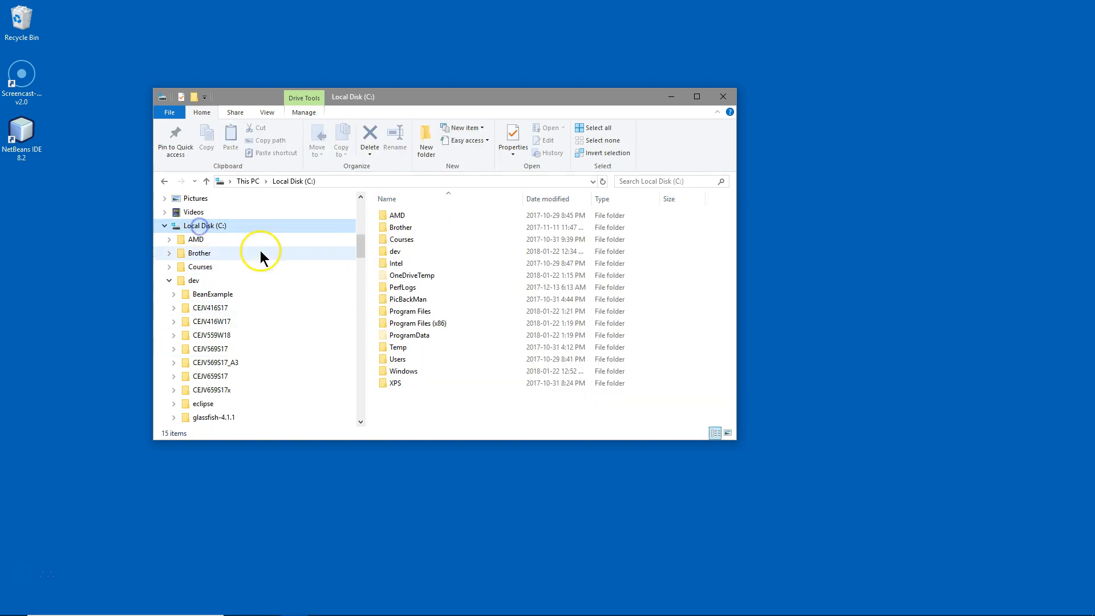
double_click(410, 327)
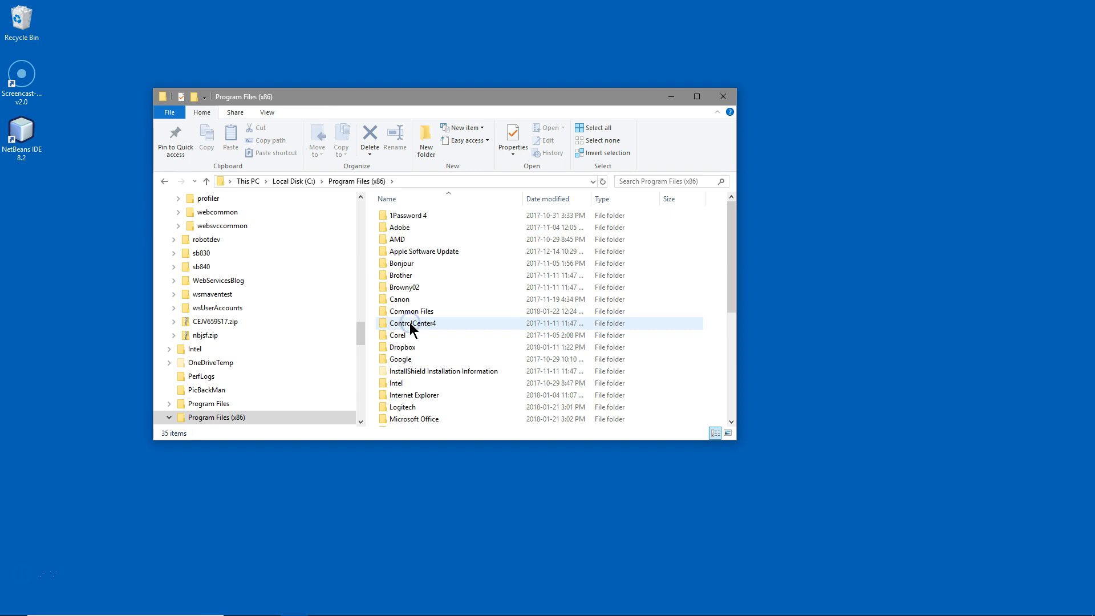
scroll(410, 323, "down", 6)
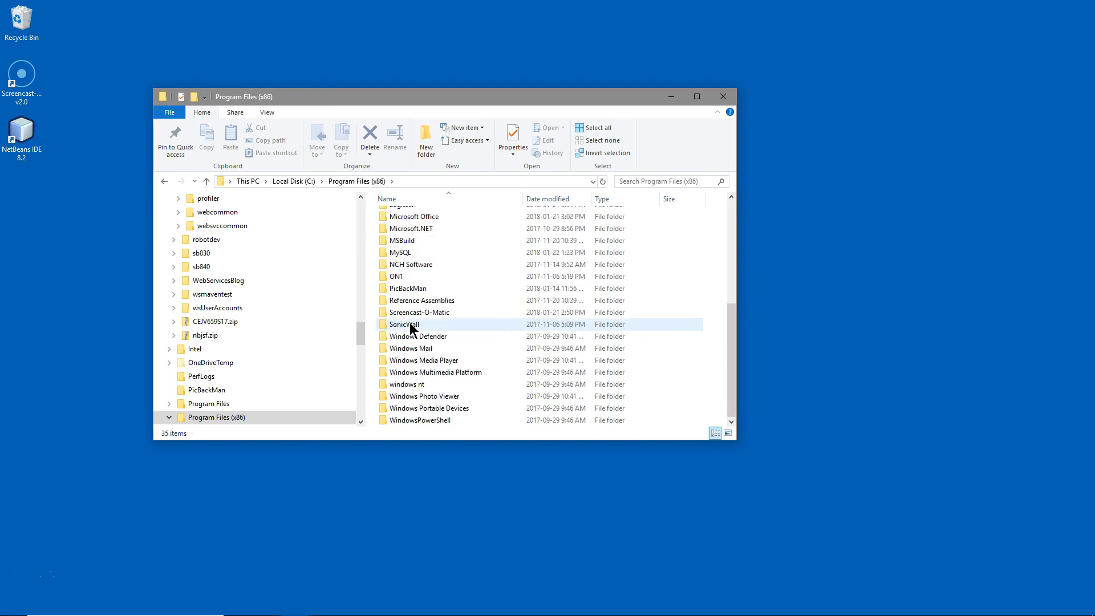
double_click(399, 254)
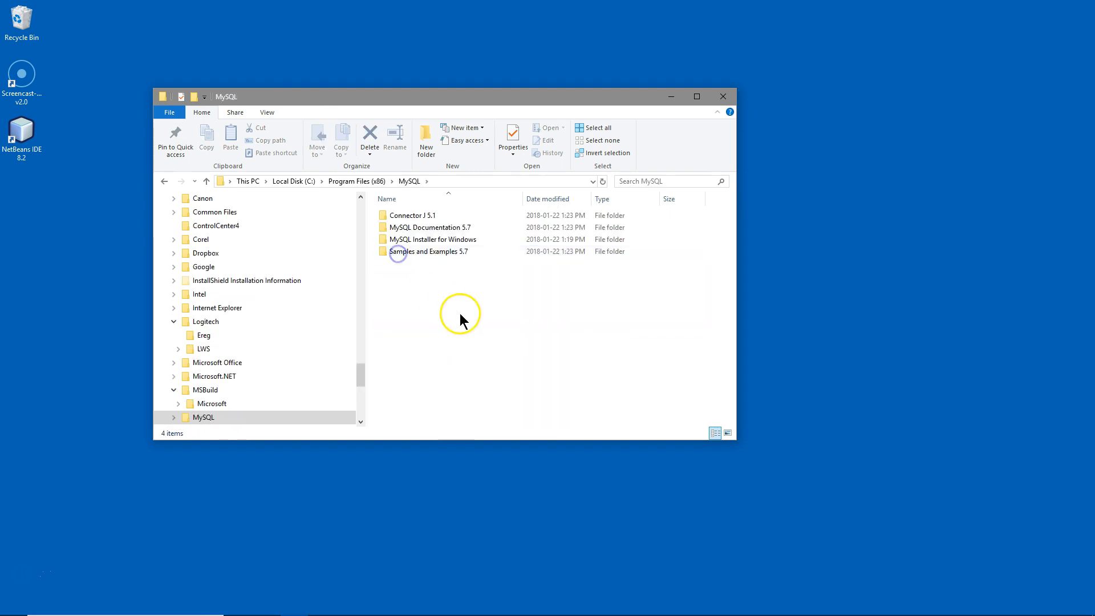
double_click(409, 217)
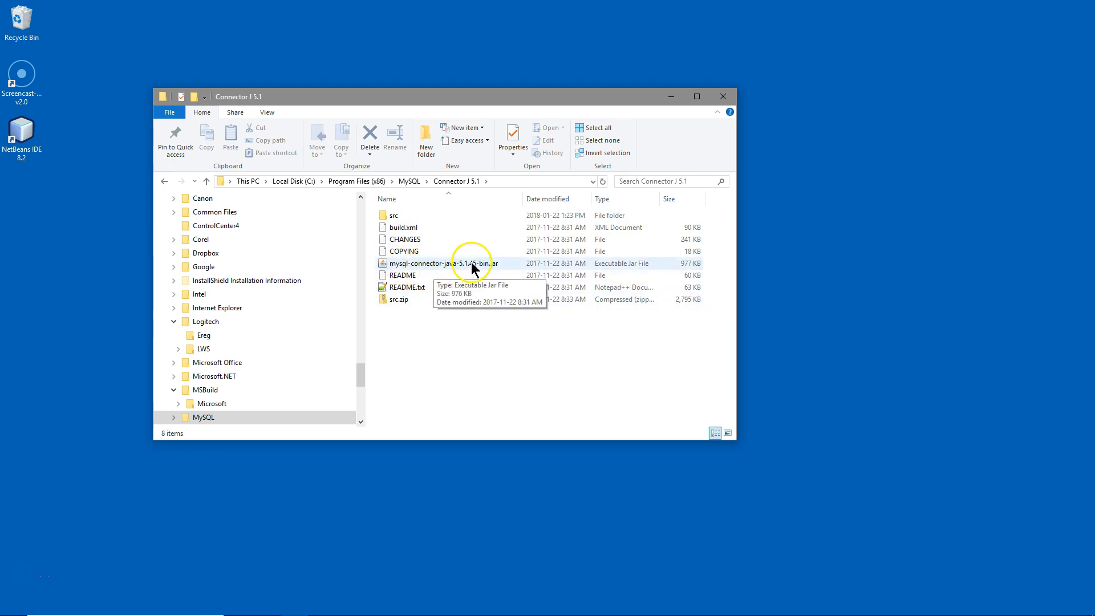
Step: Copy the file mysql-connector-java-5.1.45-bin.jar to the clipboard
left_click(445, 266)
right_click(445, 266)
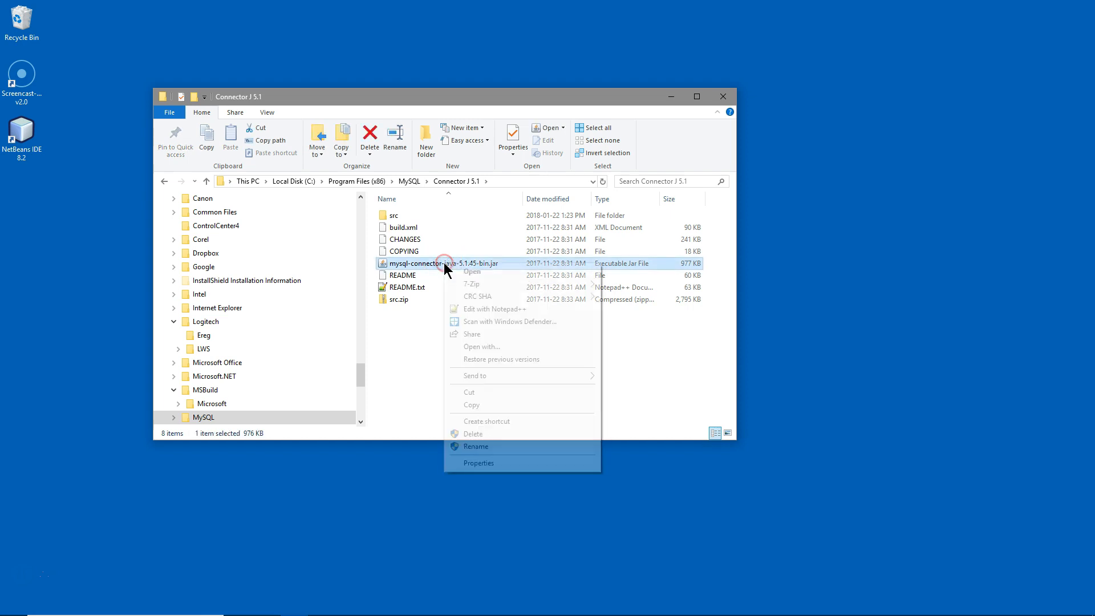
left_click(471, 406)
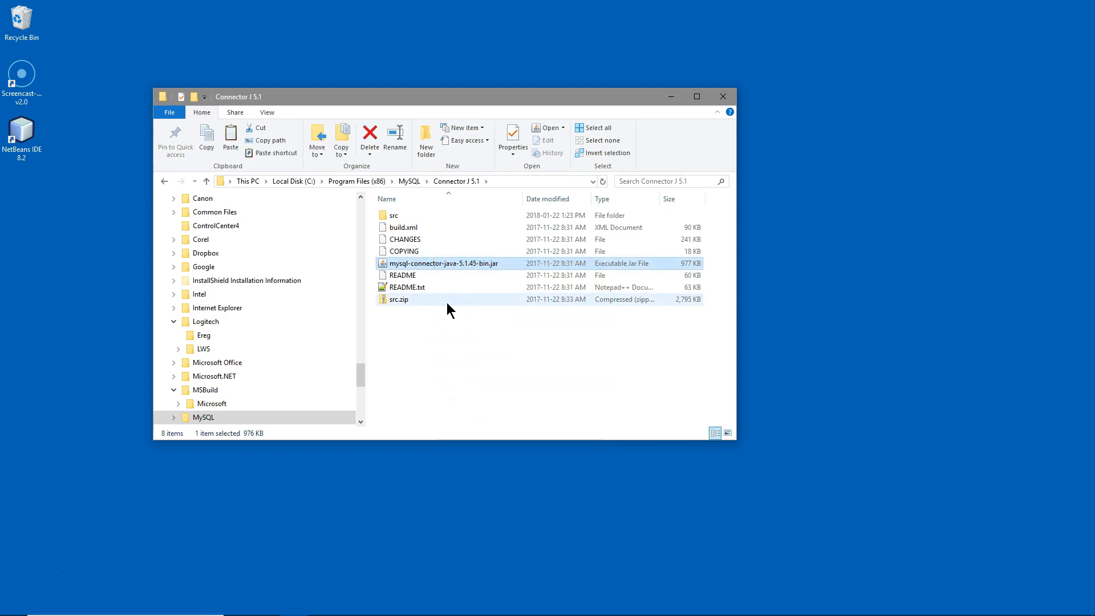
Step: Paste the copied MySQL connector jar into C:\dev\glassfish-4.1.1\glassfish\domains\domain1\lib
left_click(364, 380)
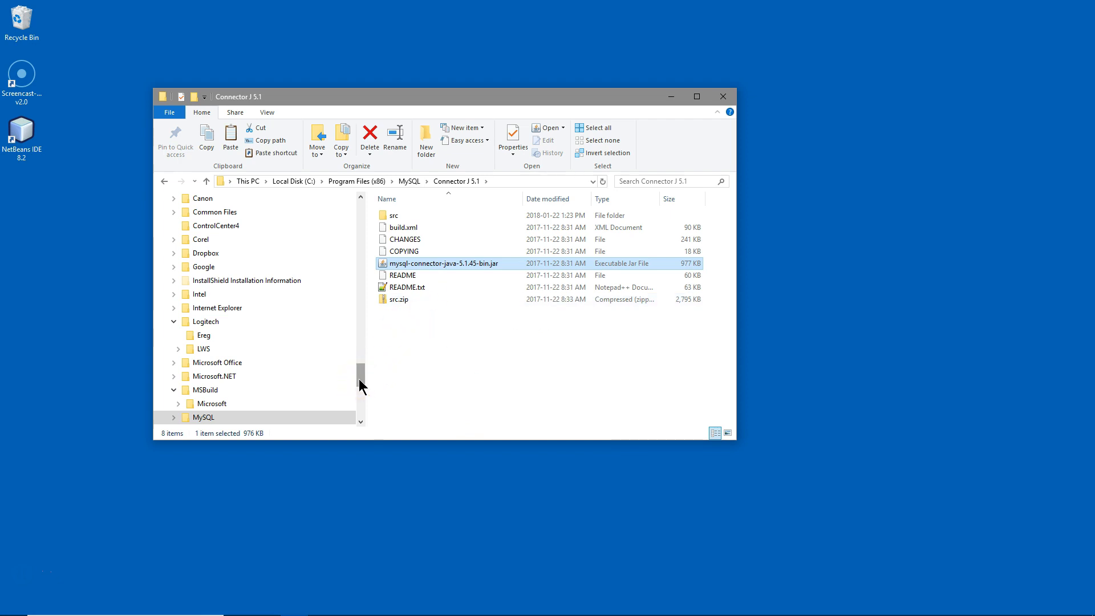
left_click_drag(359, 380, 360, 244)
left_click(199, 278)
left_click(195, 335)
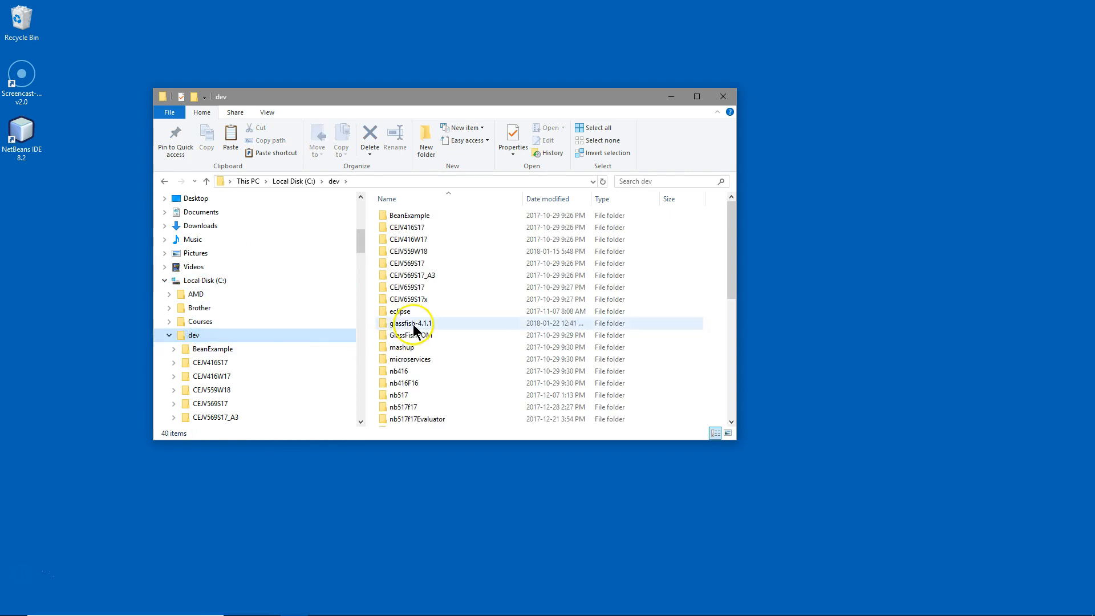
double_click(413, 324)
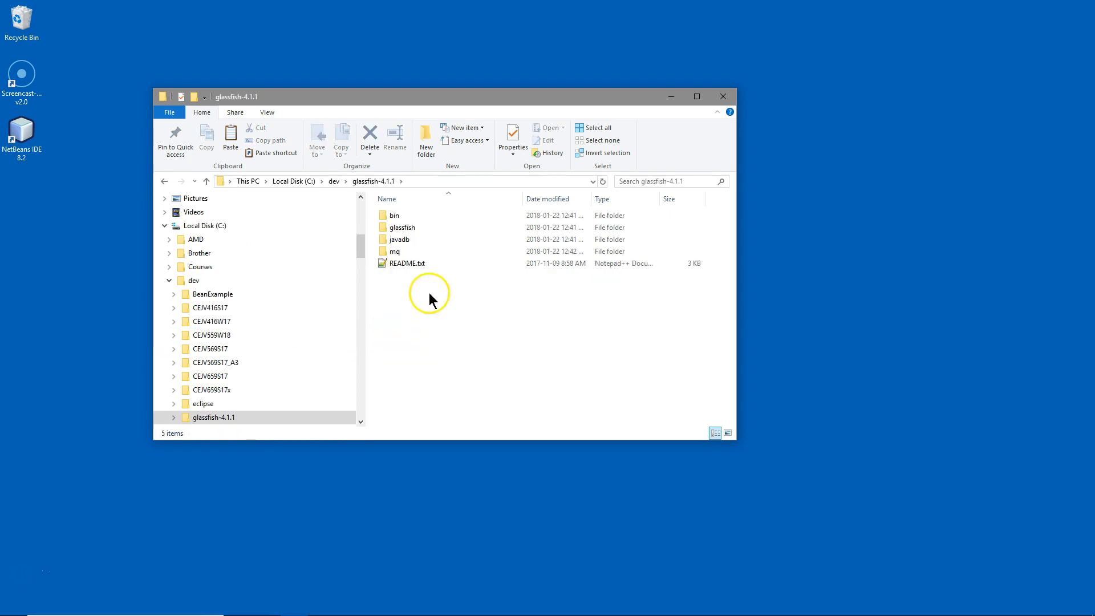
double_click(401, 227)
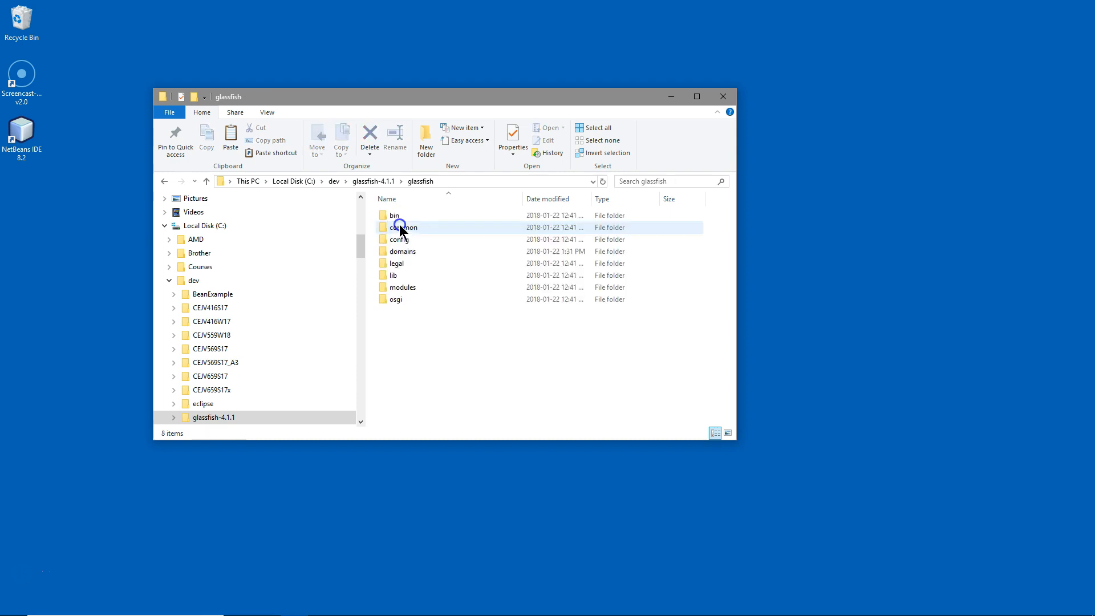
left_click(404, 251)
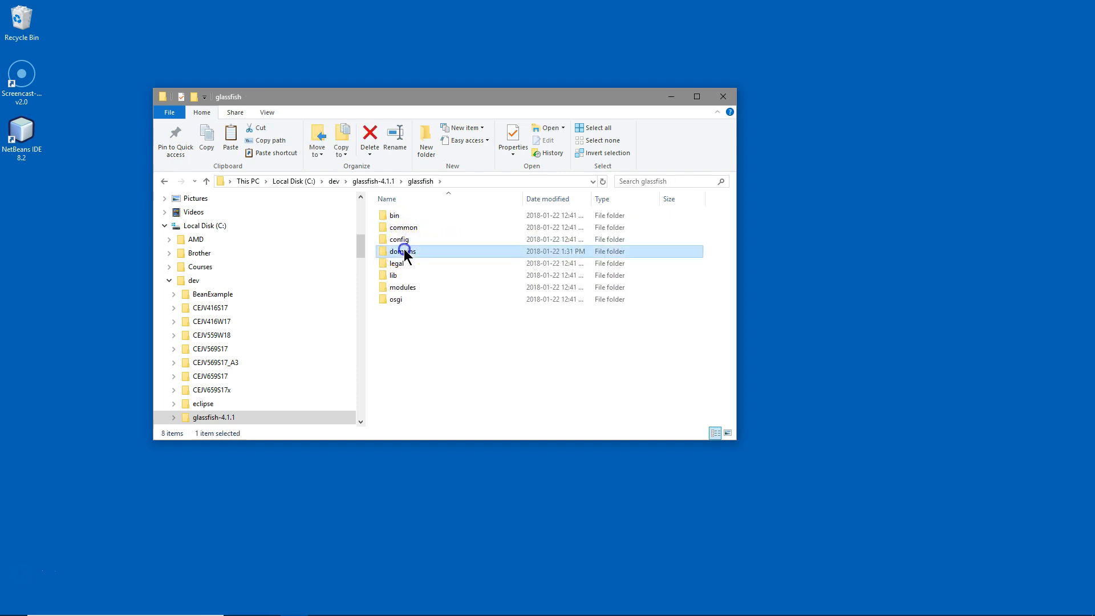
double_click(404, 251)
left_click(404, 217)
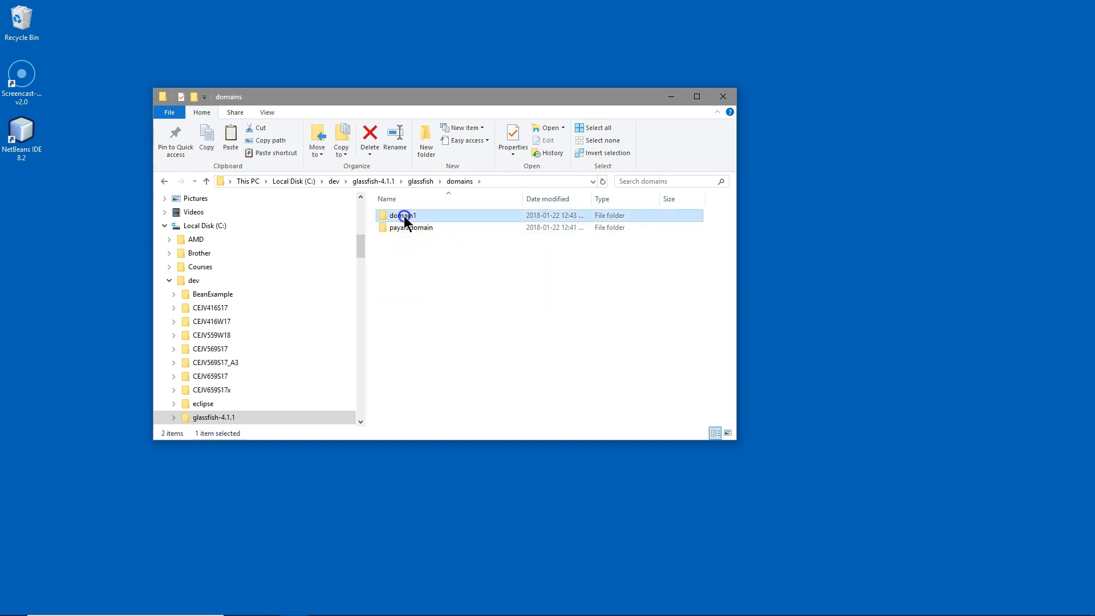
double_click(404, 220)
double_click(389, 261)
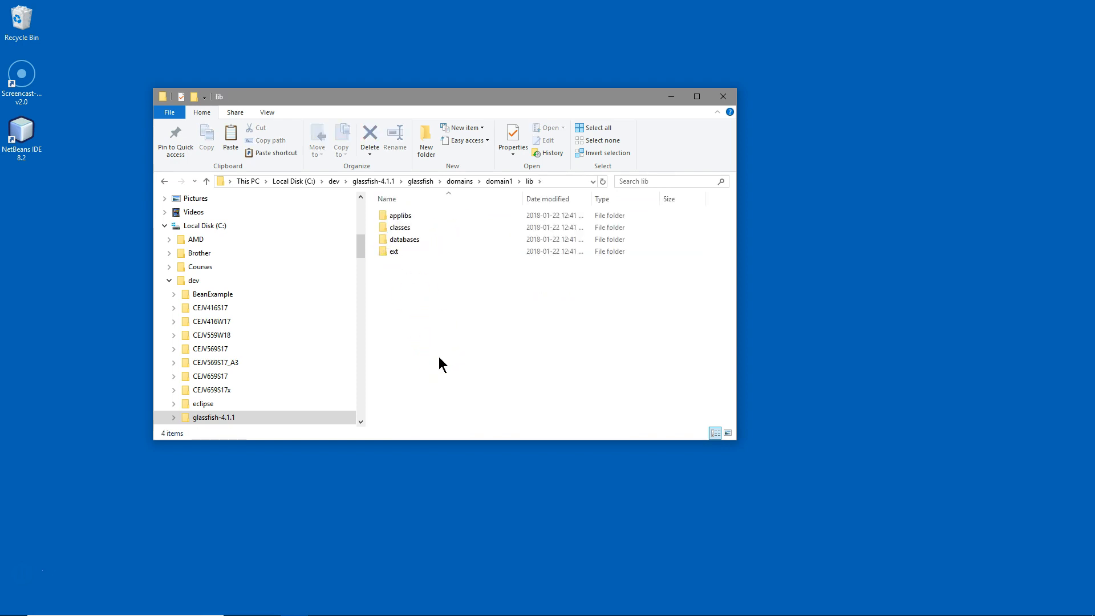
key("ctrl+v")
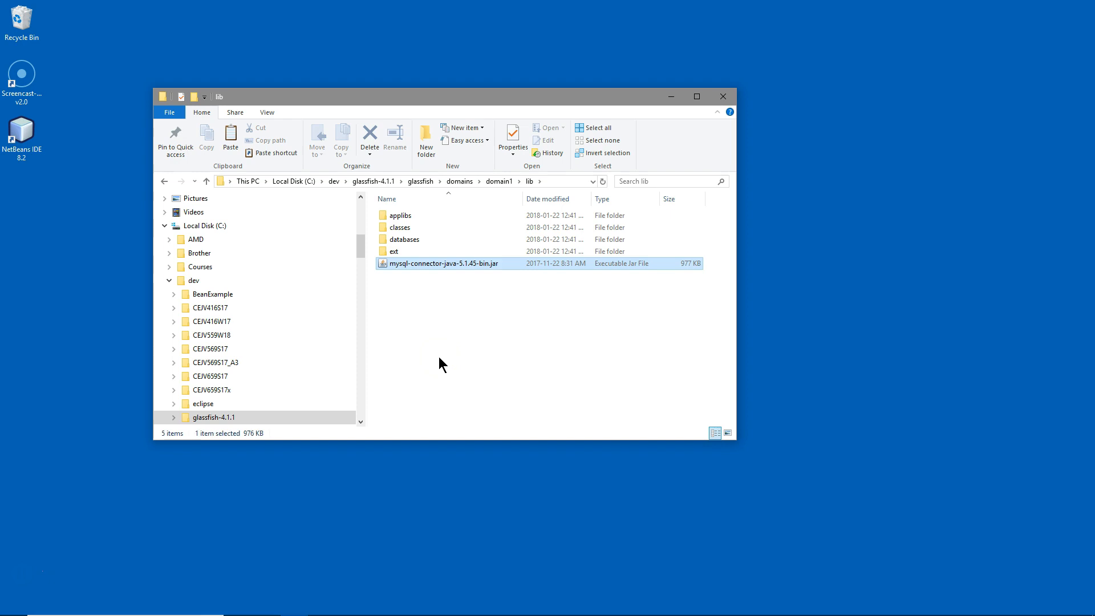